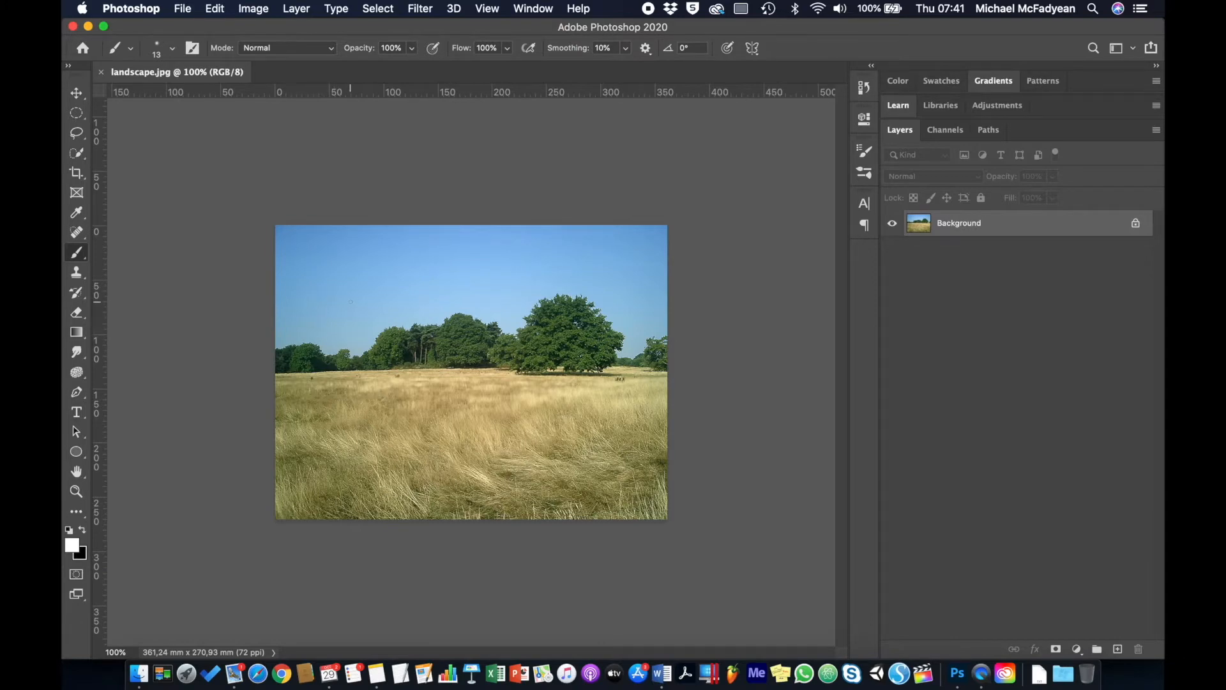
Set the foreground colour to pure red (ff0000)
key("super+0")
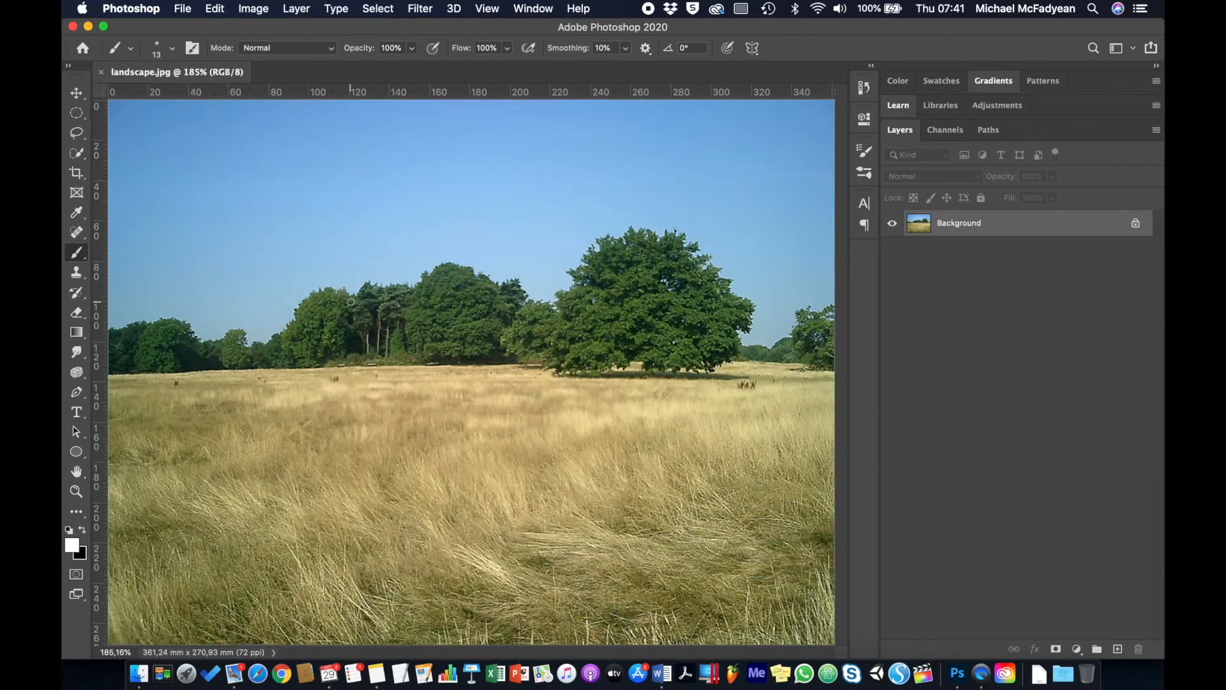
key("super+1")
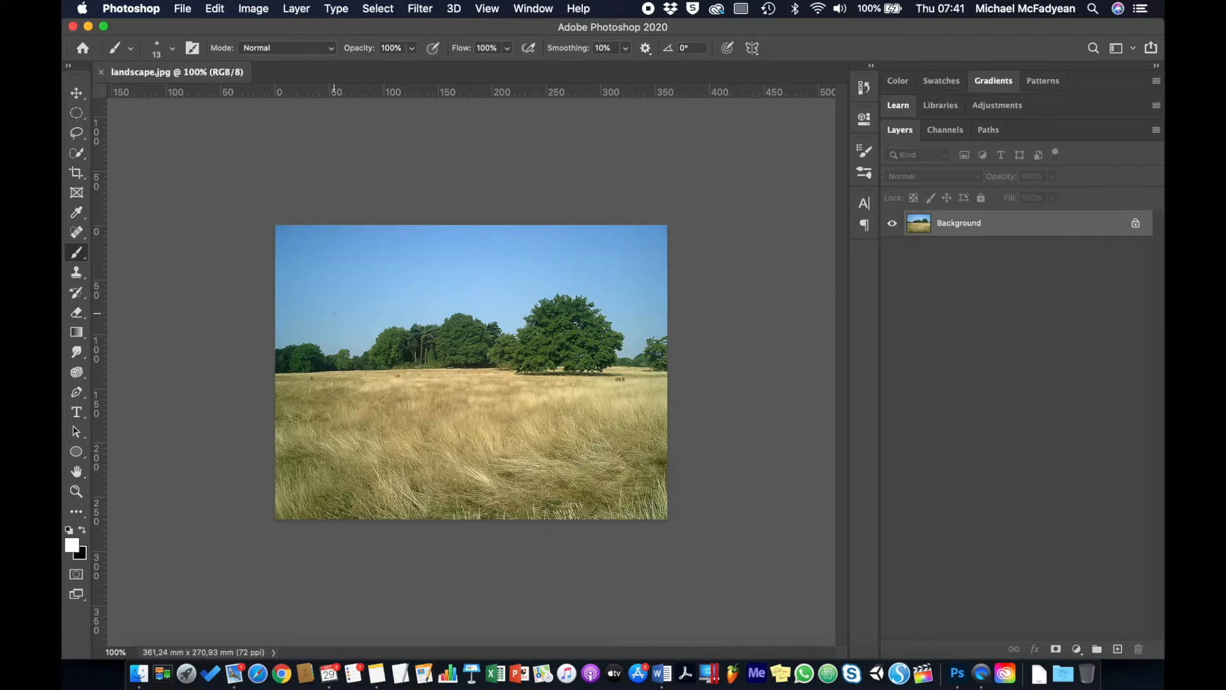
left_click(74, 546)
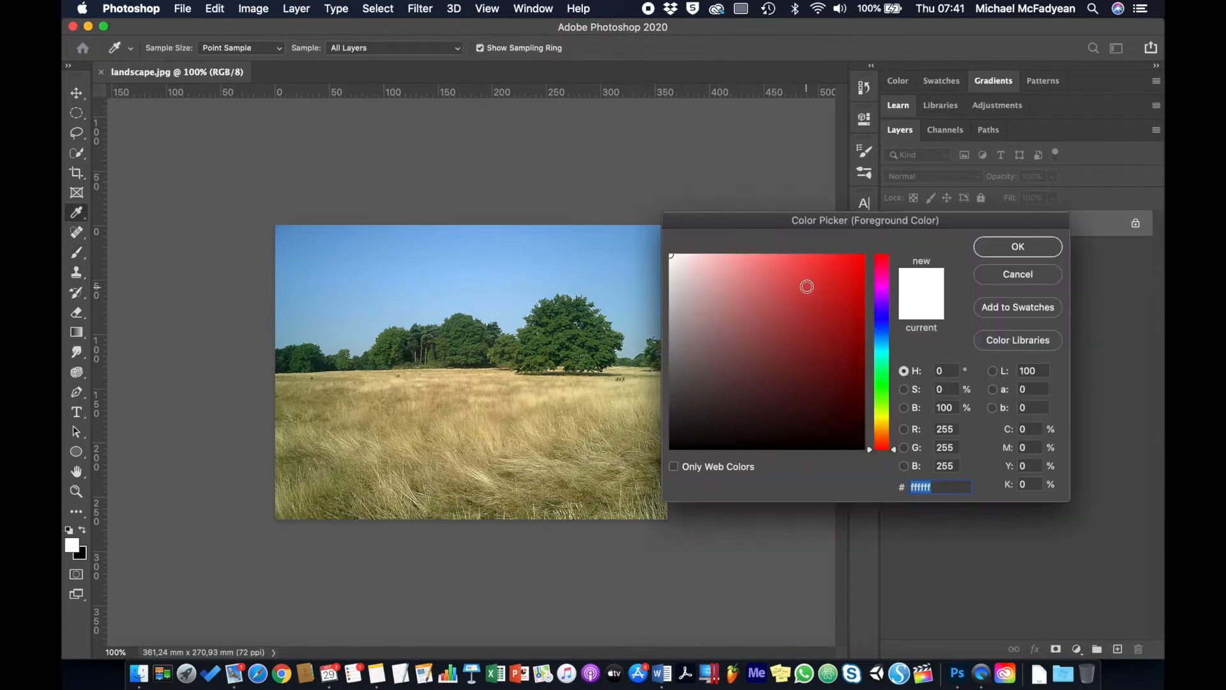
left_click(821, 283)
left_click_drag(821, 282, 879, 236)
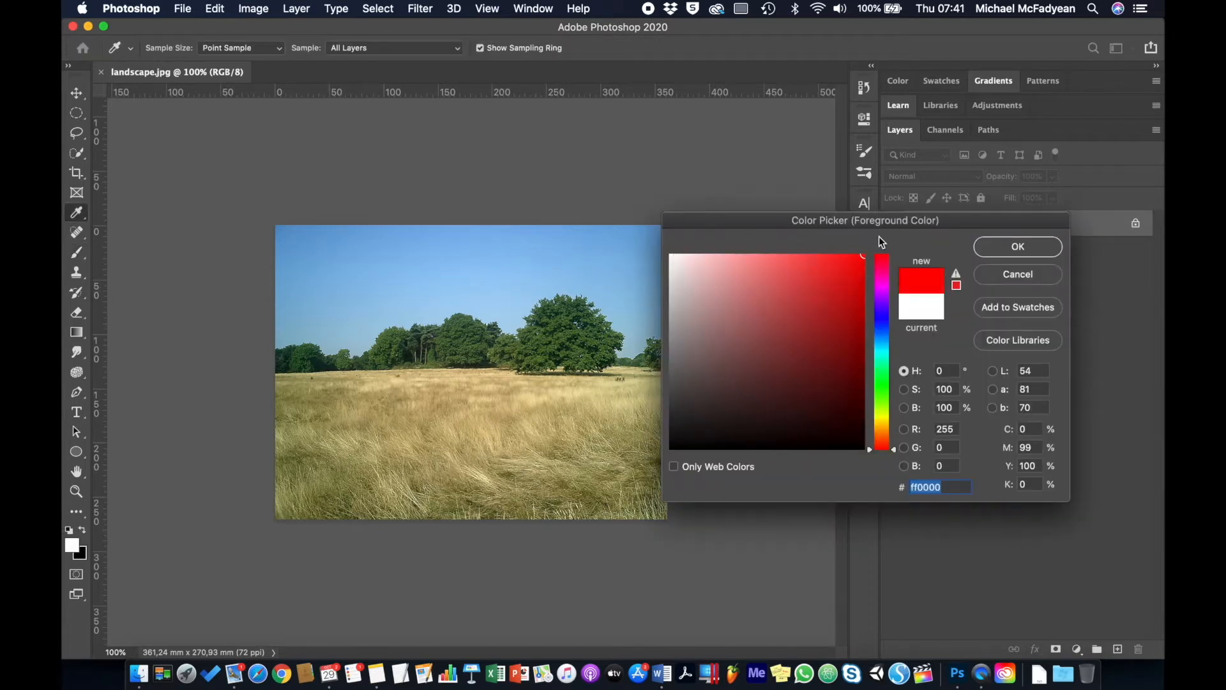
left_click(1040, 245)
Paint a thin red zigzag across the sky, enlarge the brush to 80 px and paint a second, thicker stroke over the treeline
mouse_move(394, 262)
left_mouse_down()
mouse_move(455, 238)
mouse_move(563, 326)
left_mouse_up()
key("bracketright")
key("bracketright")
key("bracketright")
key("bracketright")
key("bracketright")
key("bracketright")
key("bracketright")
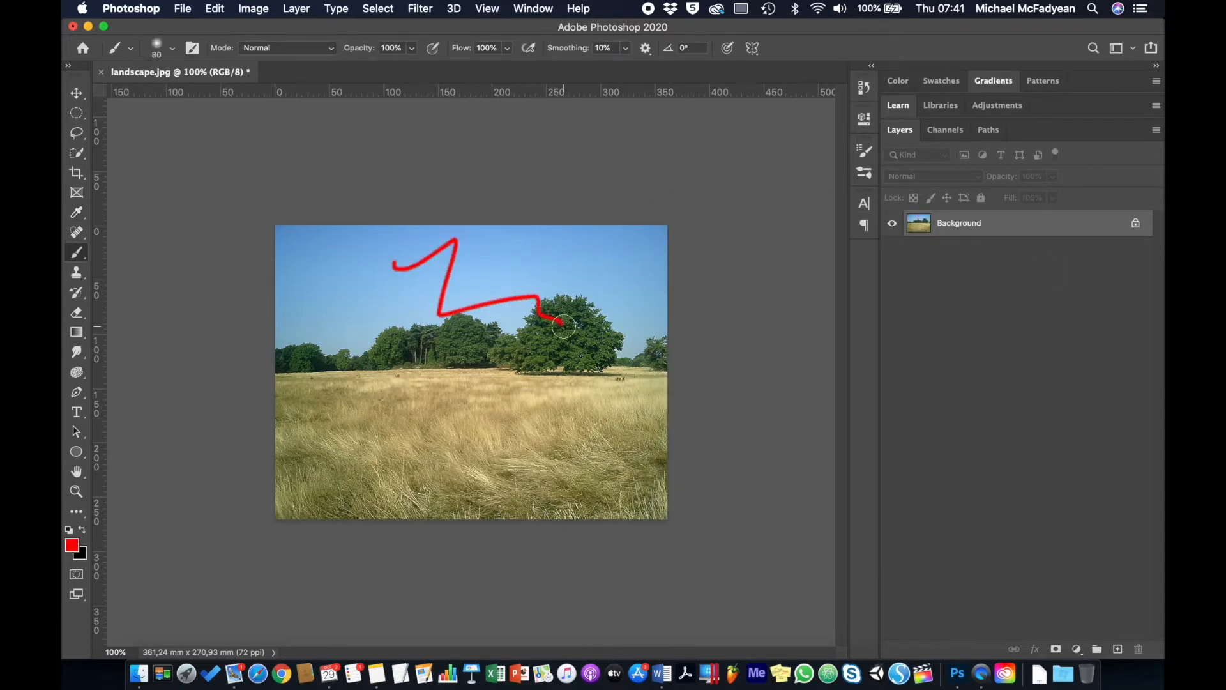
mouse_move(352, 298)
left_mouse_down()
mouse_move(358, 350)
mouse_move(416, 381)
mouse_move(551, 388)
left_mouse_up()
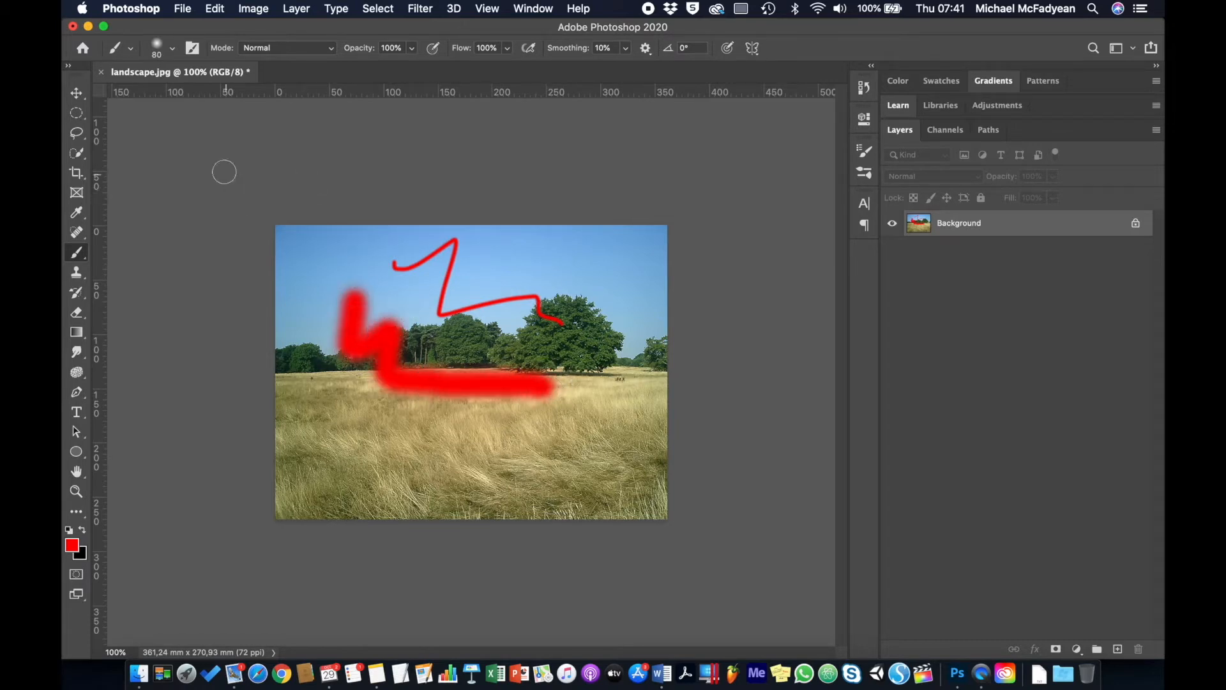
Set the brush tip spacing to 110% and paint a dotted stroke from the sky down into the grass
left_click(192, 48)
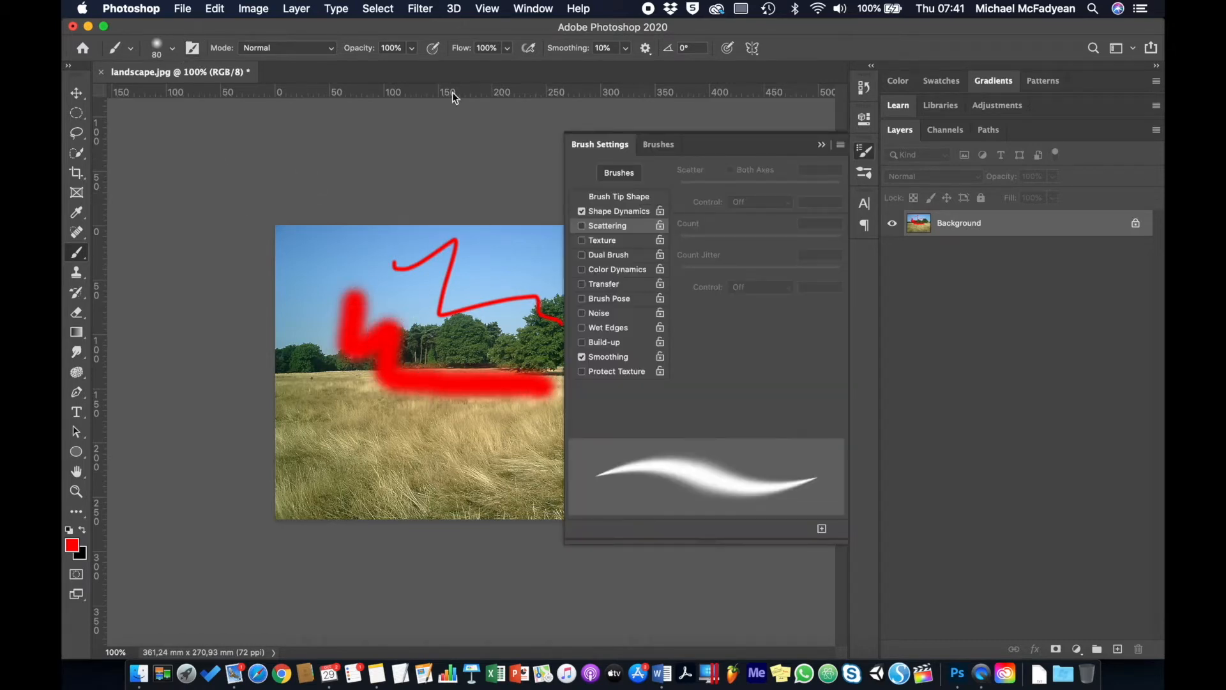
left_click(634, 199)
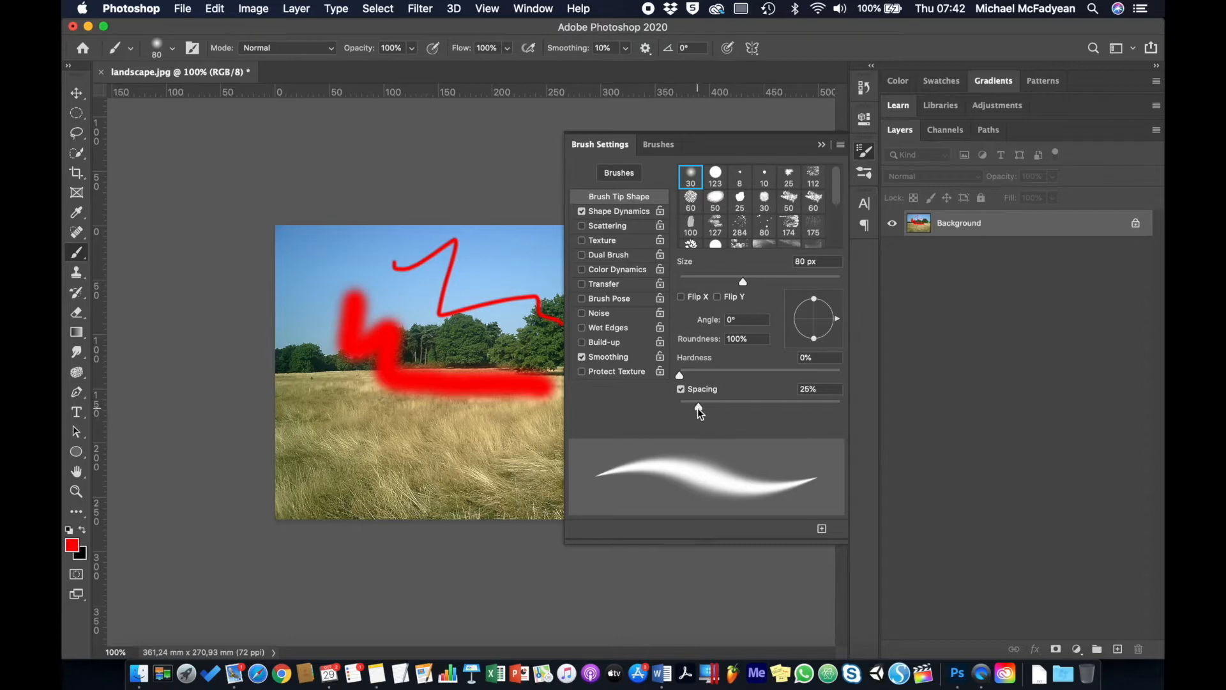
left_click_drag(699, 410, 766, 417)
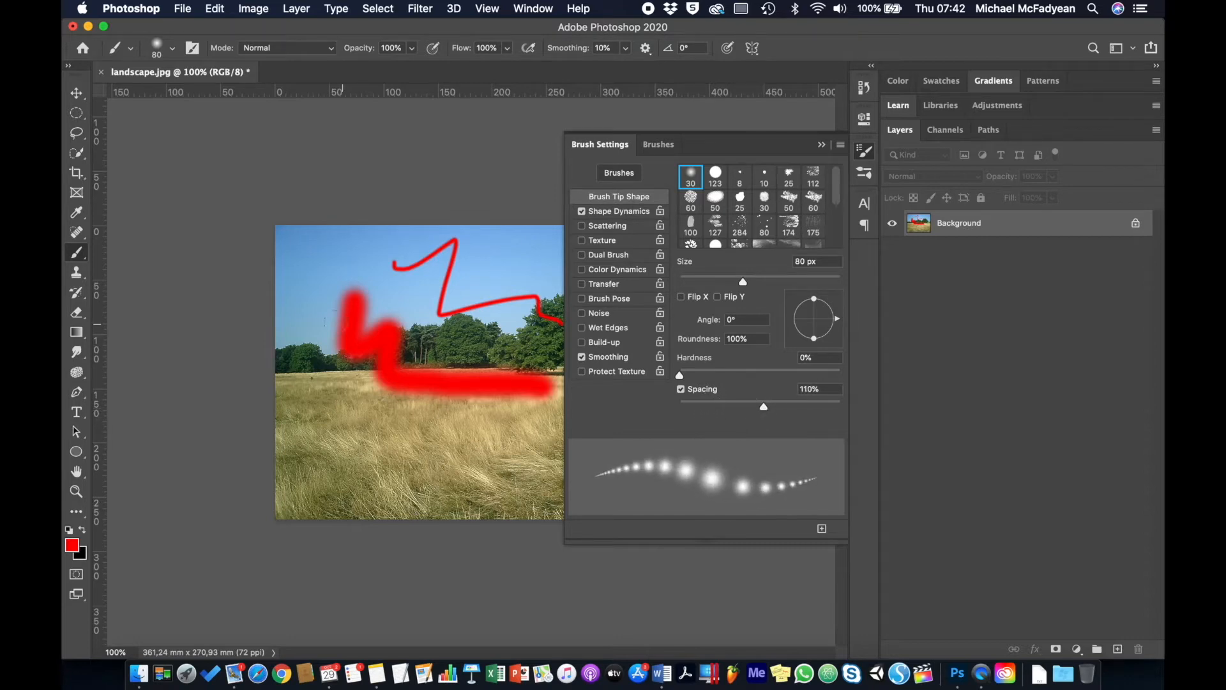
mouse_move(302, 274)
left_mouse_down()
mouse_move(332, 402)
mouse_move(415, 456)
left_mouse_up()
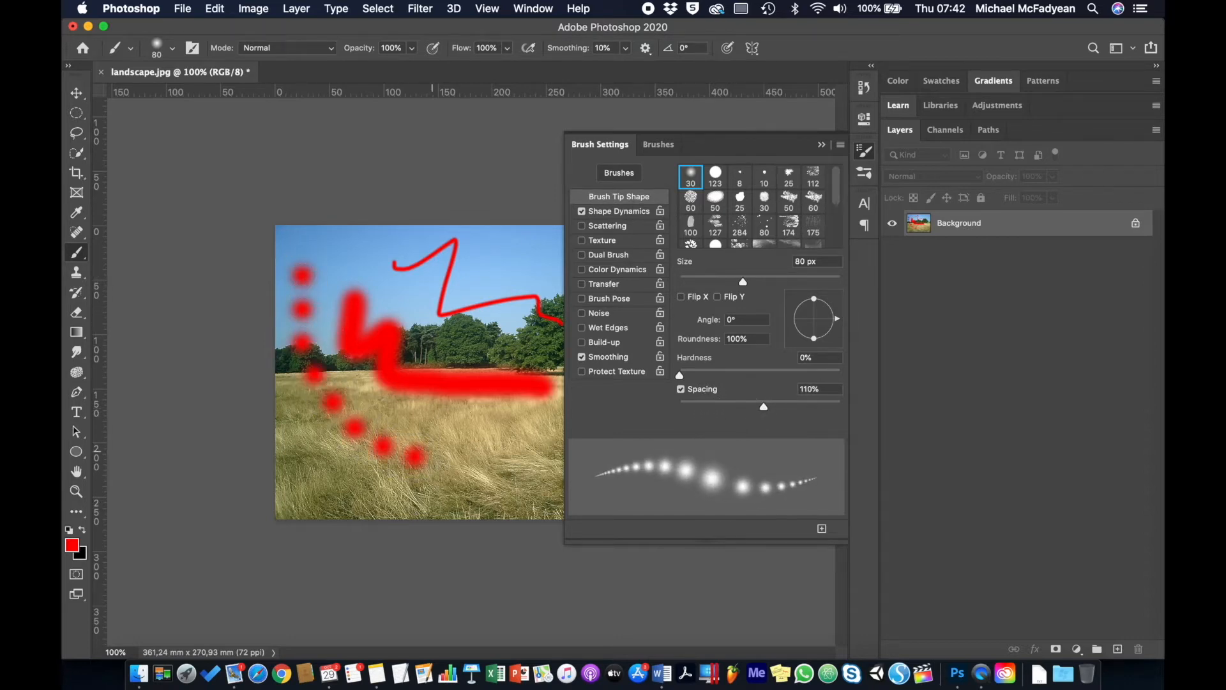
Enable brush scattering with a scatter of 576% and paint a scattered stroke over the trees and field
left_click(610, 227)
left_click_drag(682, 187, 774, 200)
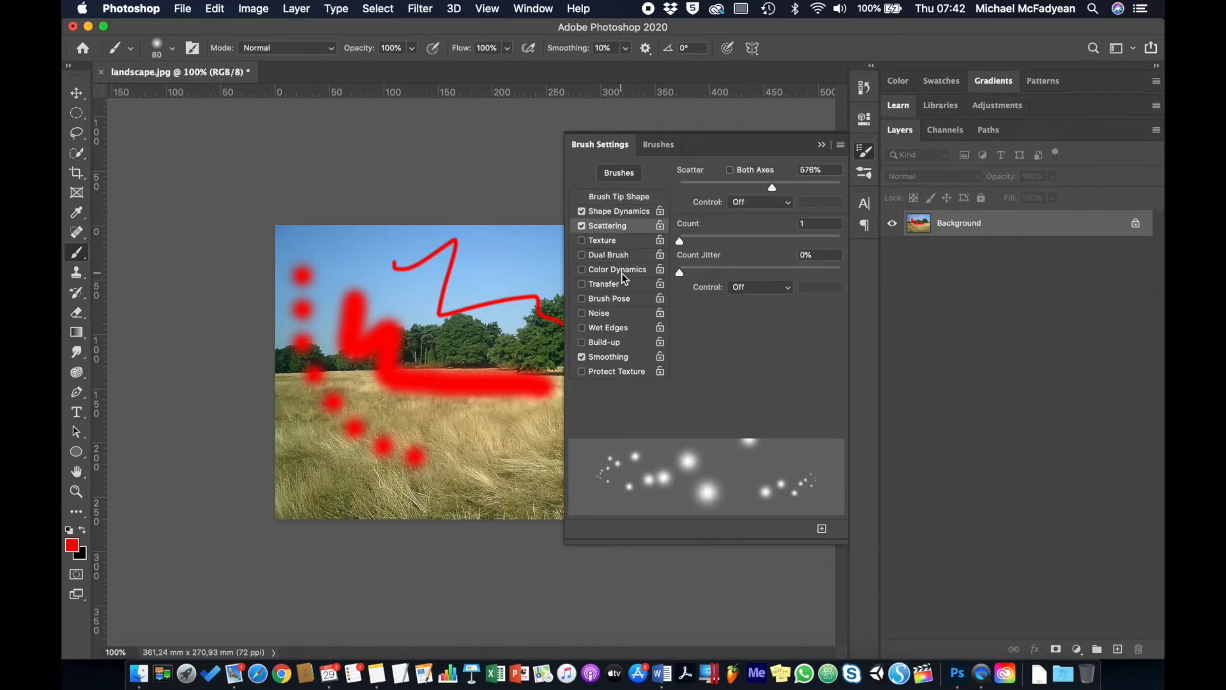
mouse_move(382, 279)
left_mouse_down()
mouse_move(413, 316)
mouse_move(446, 392)
mouse_move(509, 450)
left_mouse_up()
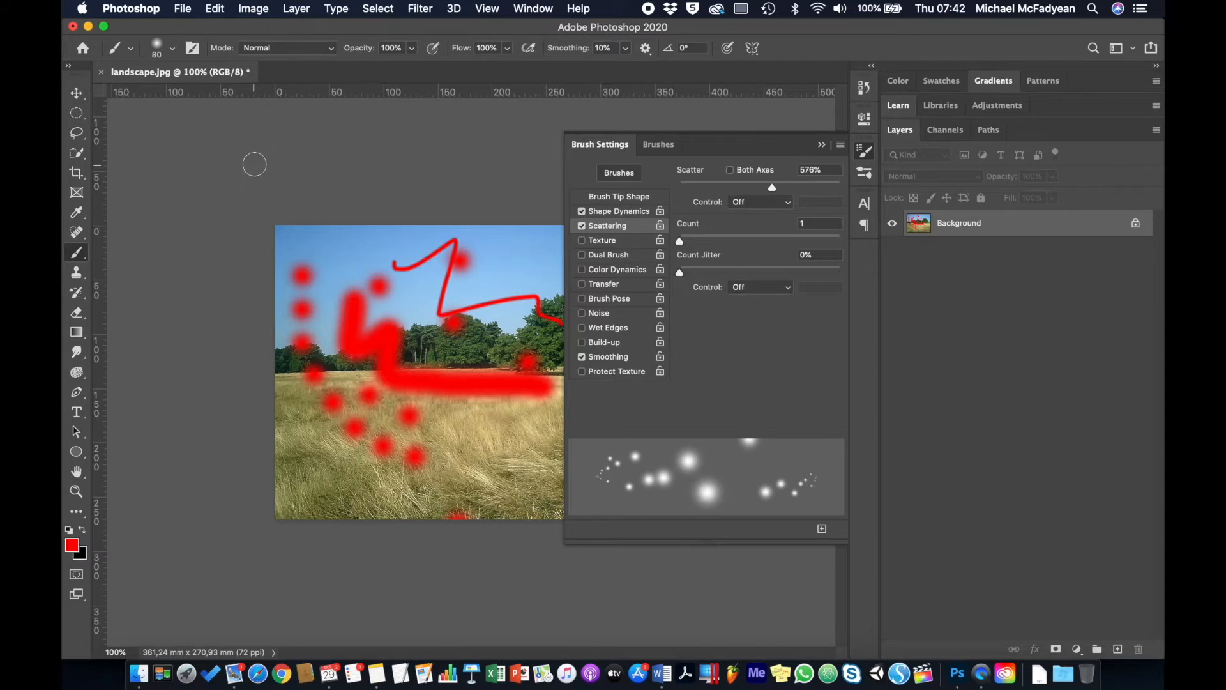
left_click(134, 48)
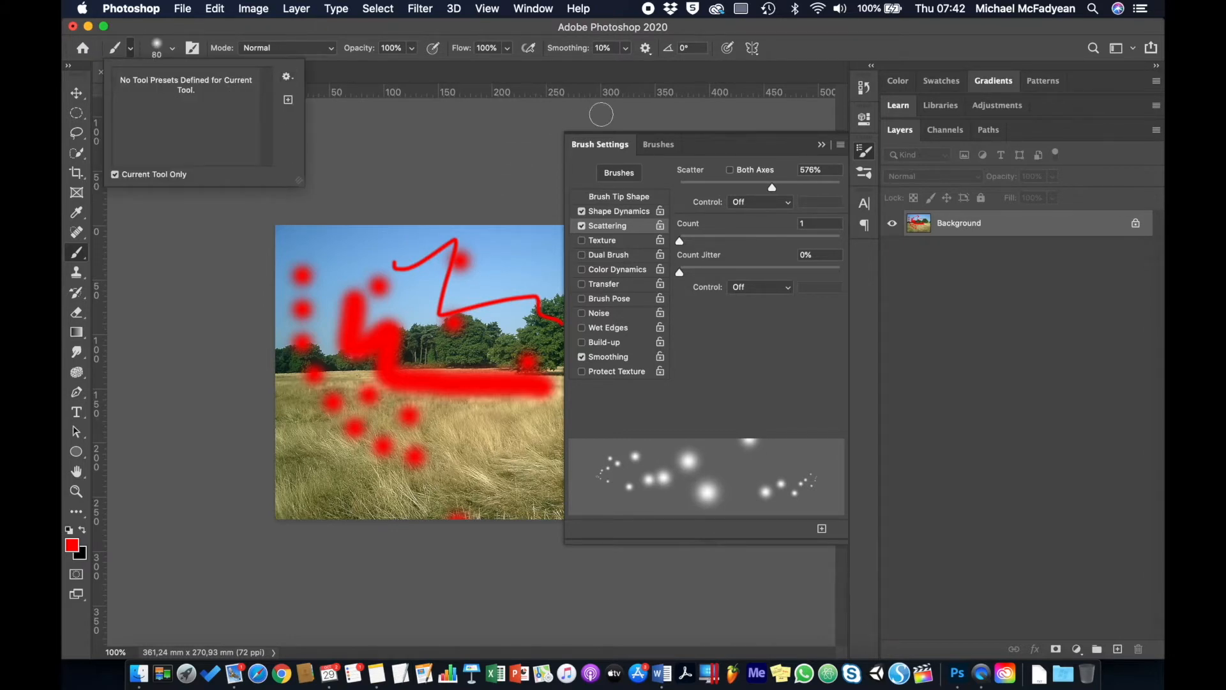
left_click(728, 32)
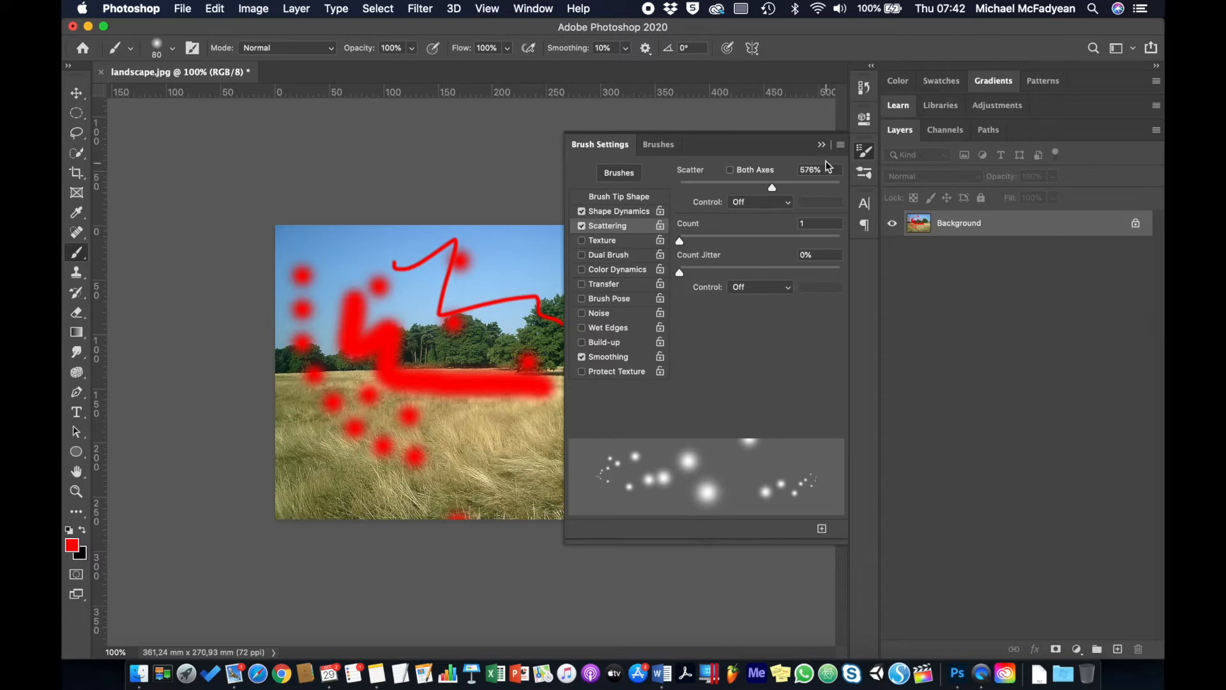
Undo all the red test strokes on the landscape and close the brush settings
left_click(76, 94)
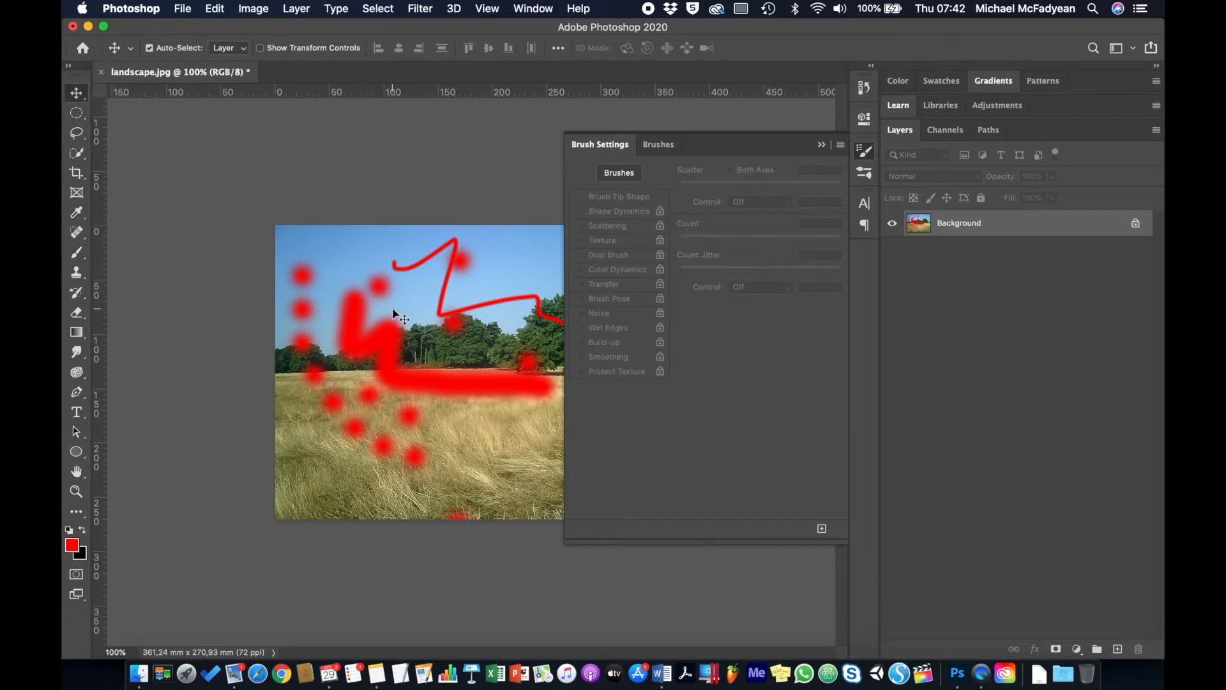
key("super+z")
key("super+z")
key("super+z")
key("super+z")
key("super+z")
key("super+z")
key("super+z")
key("super+z")
key("super+z")
key("super+z")
key("super+z")
key("super+z")
key("super+z")
key("super+z")
key("super+z")
key("super+z")
key("super+z")
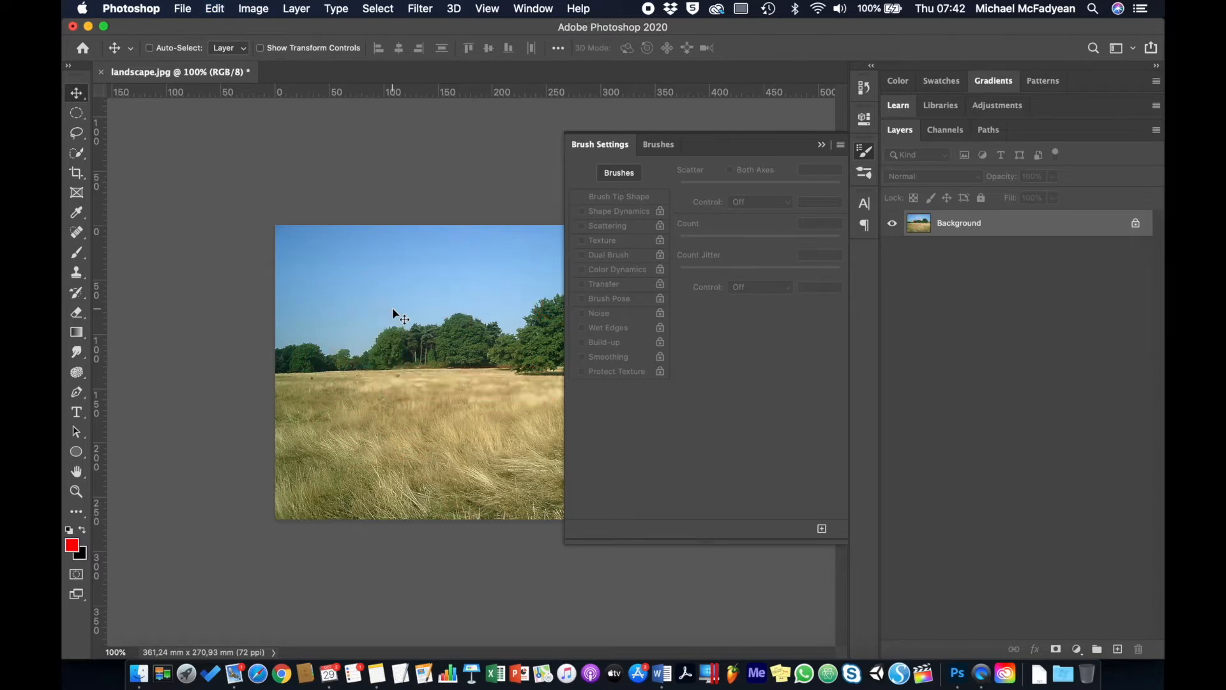
left_click(818, 148)
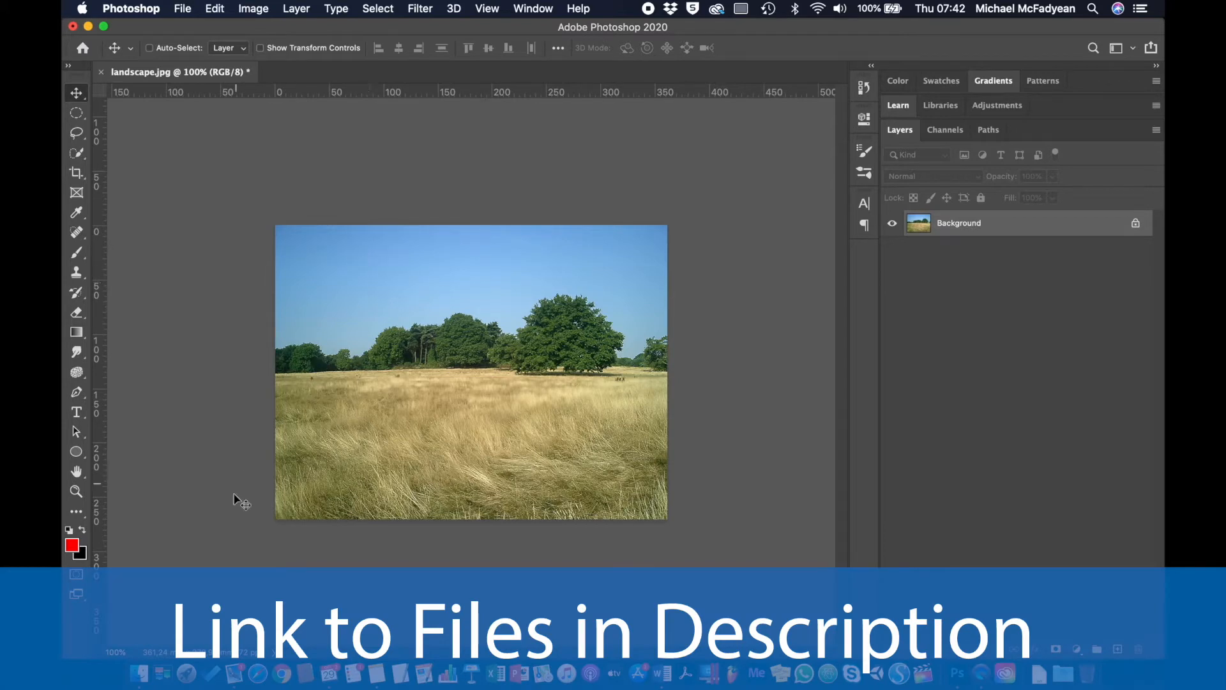
Check the contents of the Activity_5-1-1_Files folder in Finder and return to Photoshop
left_click(138, 676)
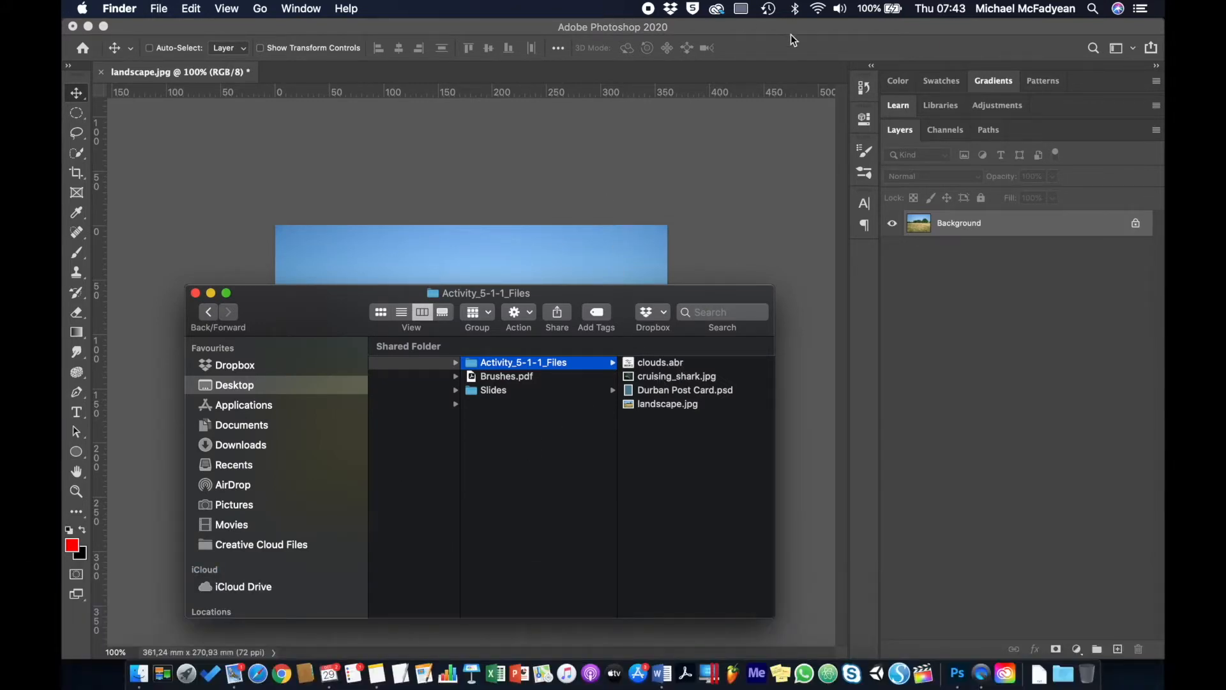
left_click(791, 37)
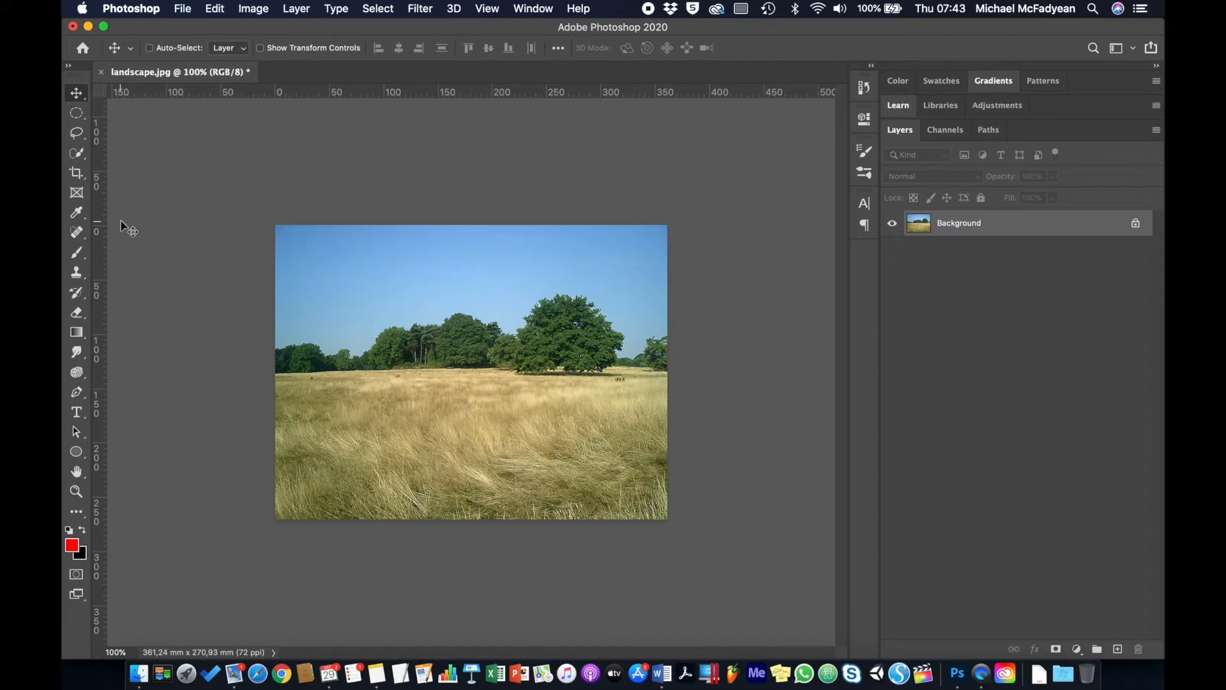
Activate the Brush tool with white as the foreground colour and black as the background colour
left_click(81, 254)
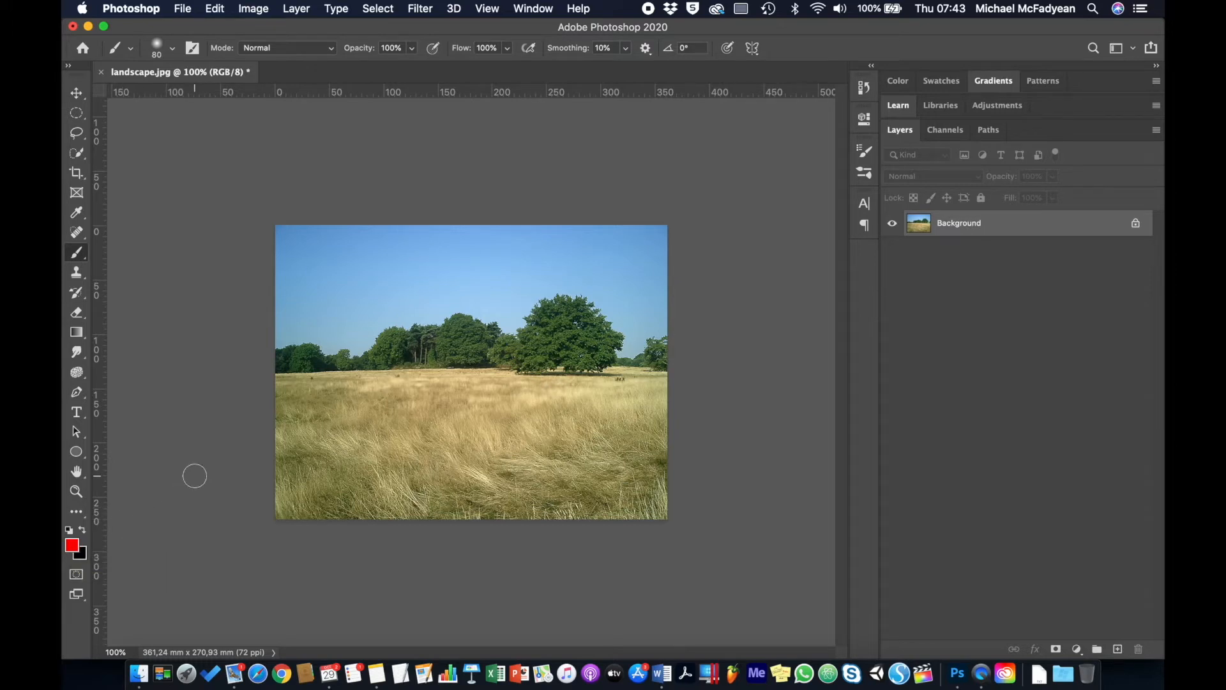
key("d")
key("x")
Import the clouds.abr brush file into the brush presets and collapse the existing clouds group
left_click(175, 48)
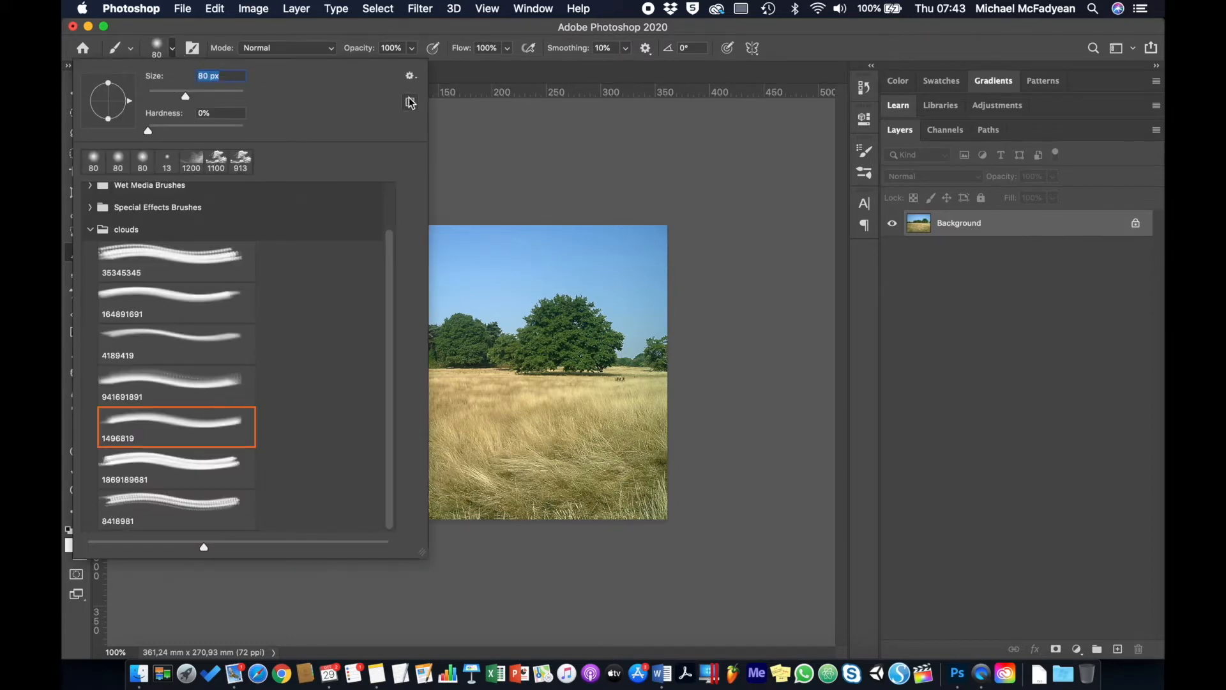
left_click(410, 77)
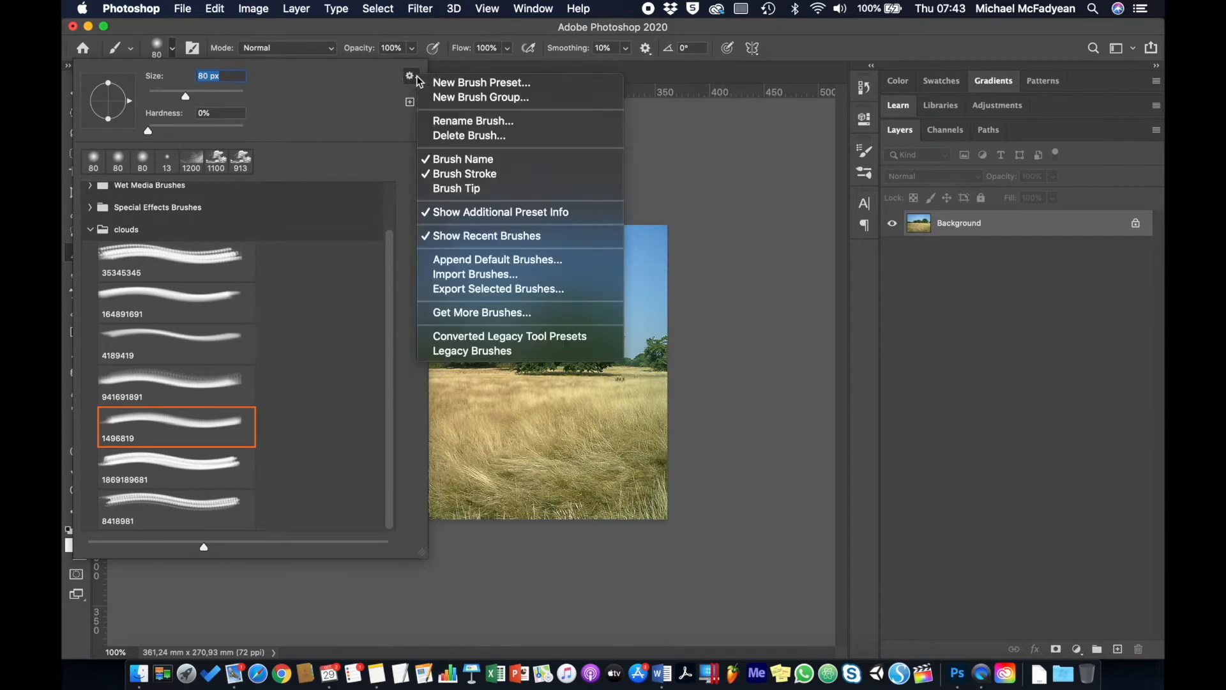
left_click(472, 275)
left_click(541, 128)
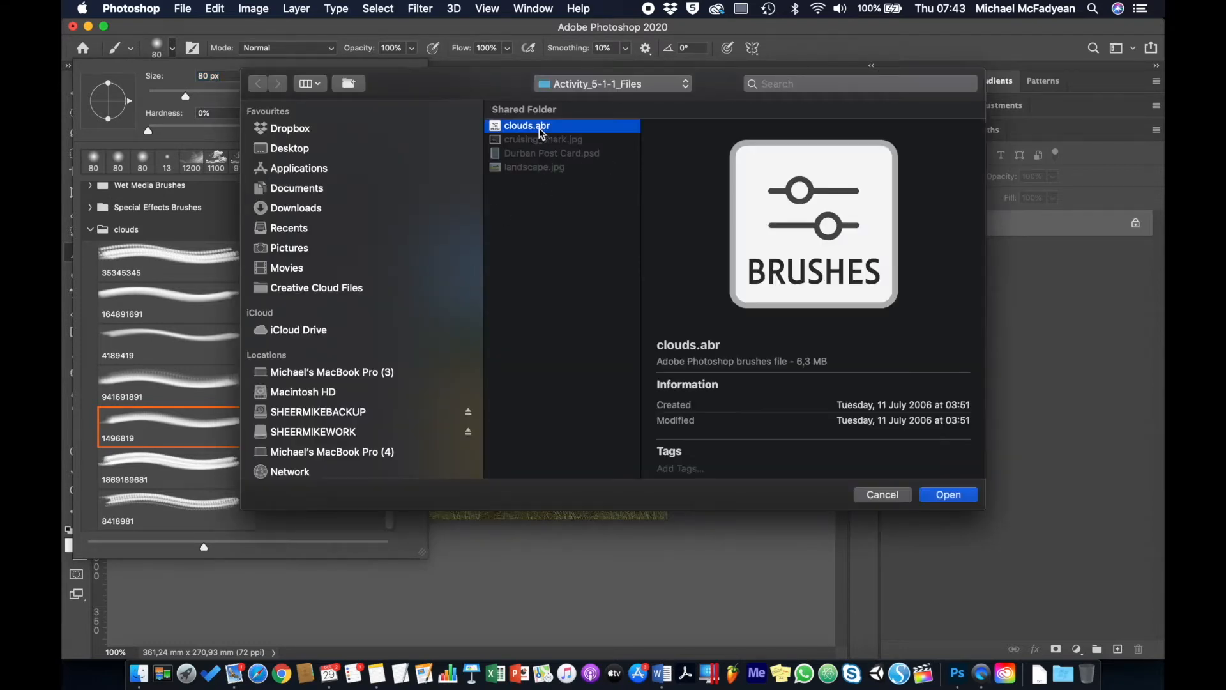
left_click(948, 494)
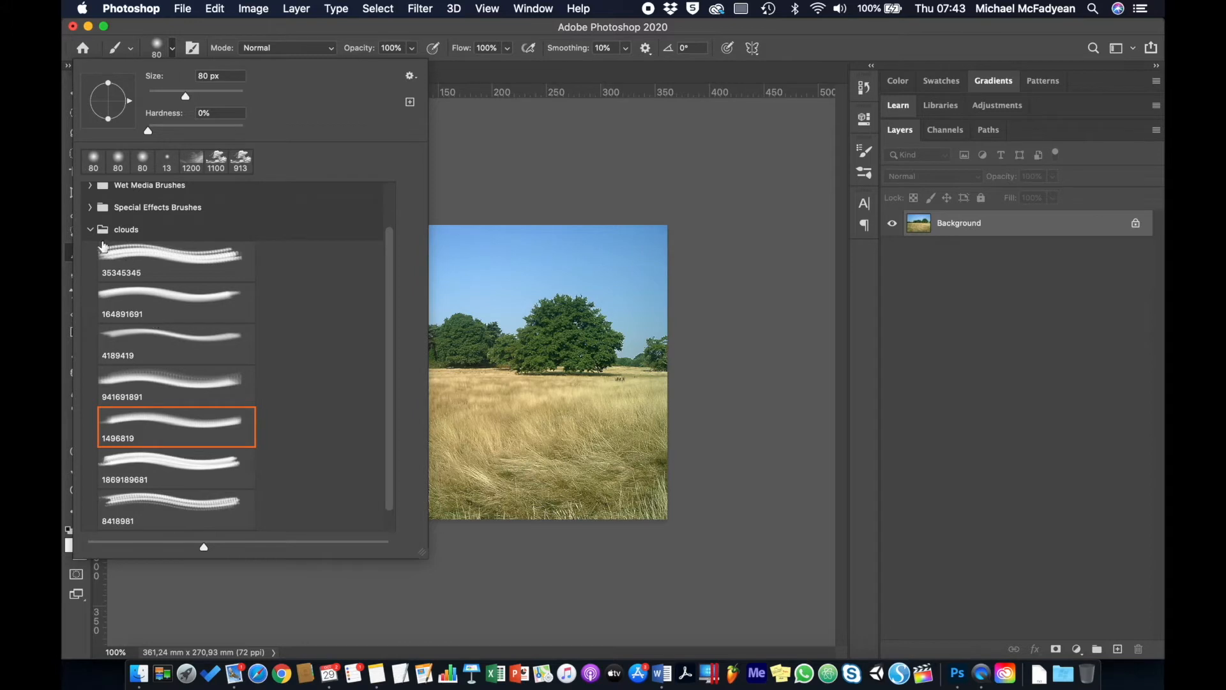
left_click(91, 230)
Delete the duplicate brush group clouds 2 together with its brushes
left_click(168, 306)
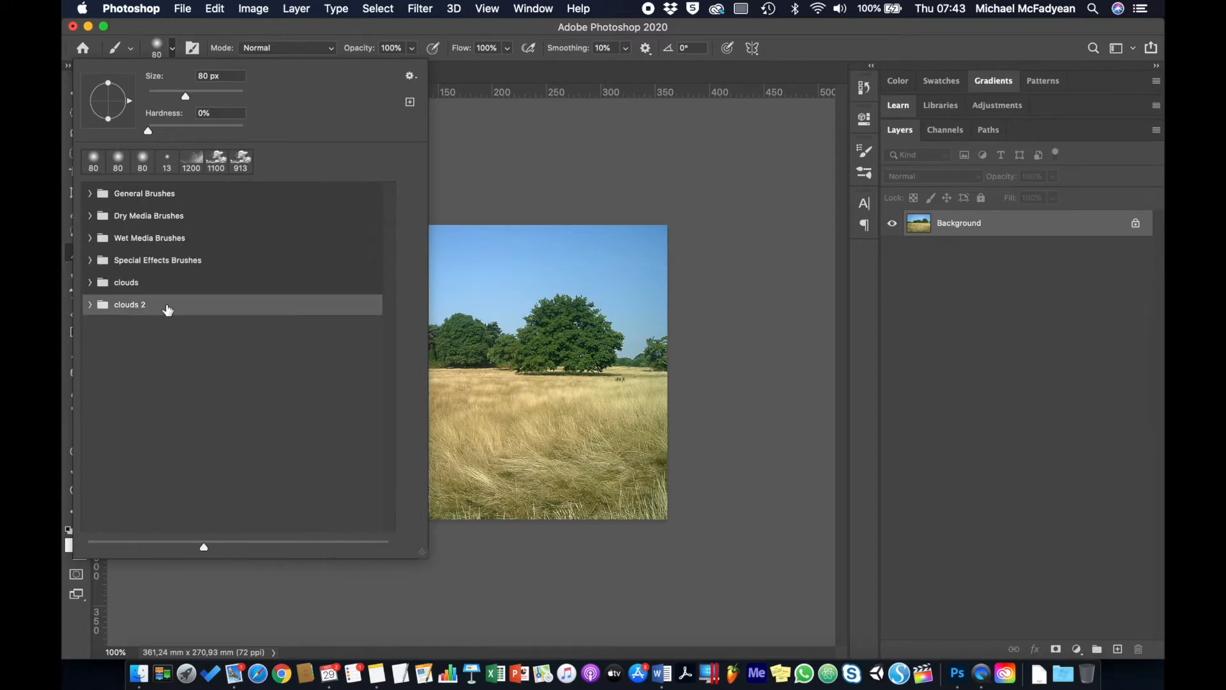
left_click(411, 77)
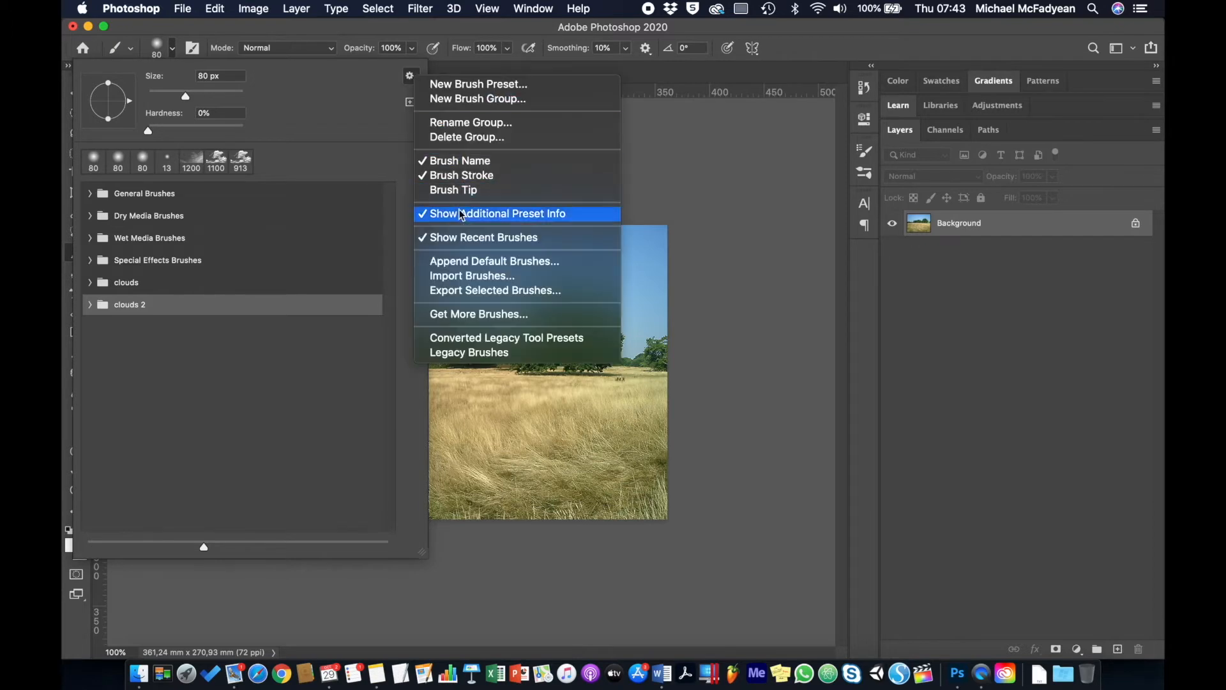
left_click(297, 364)
right_click(222, 308)
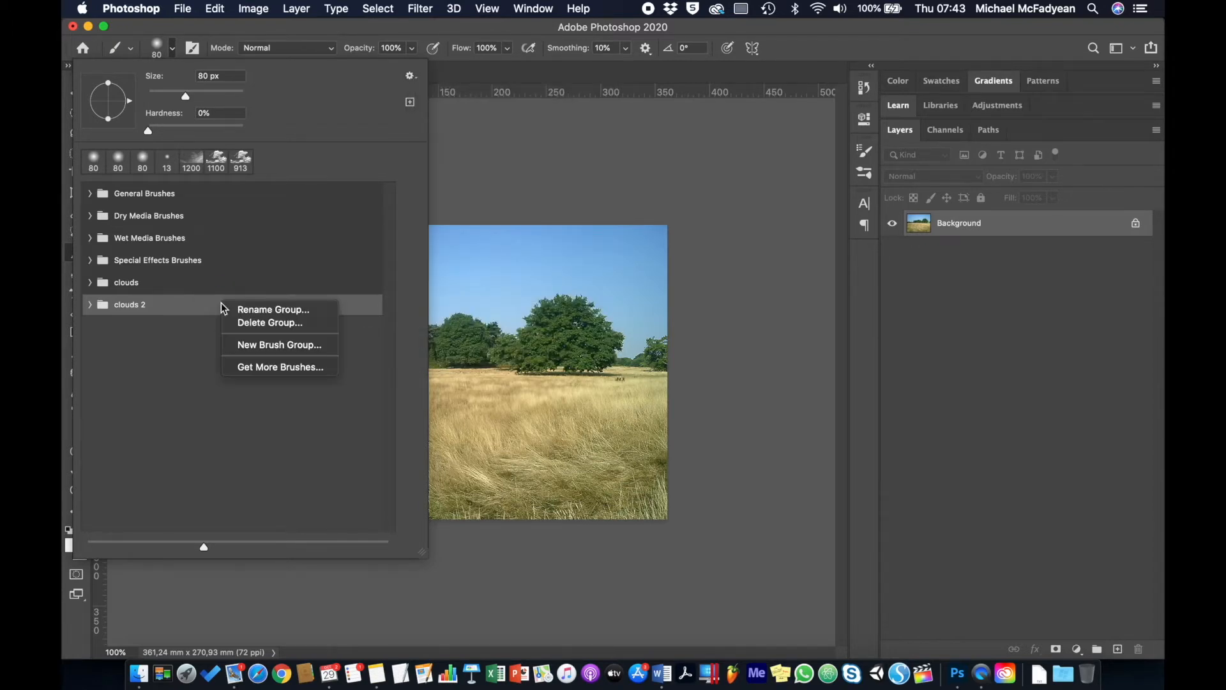
left_click(235, 323)
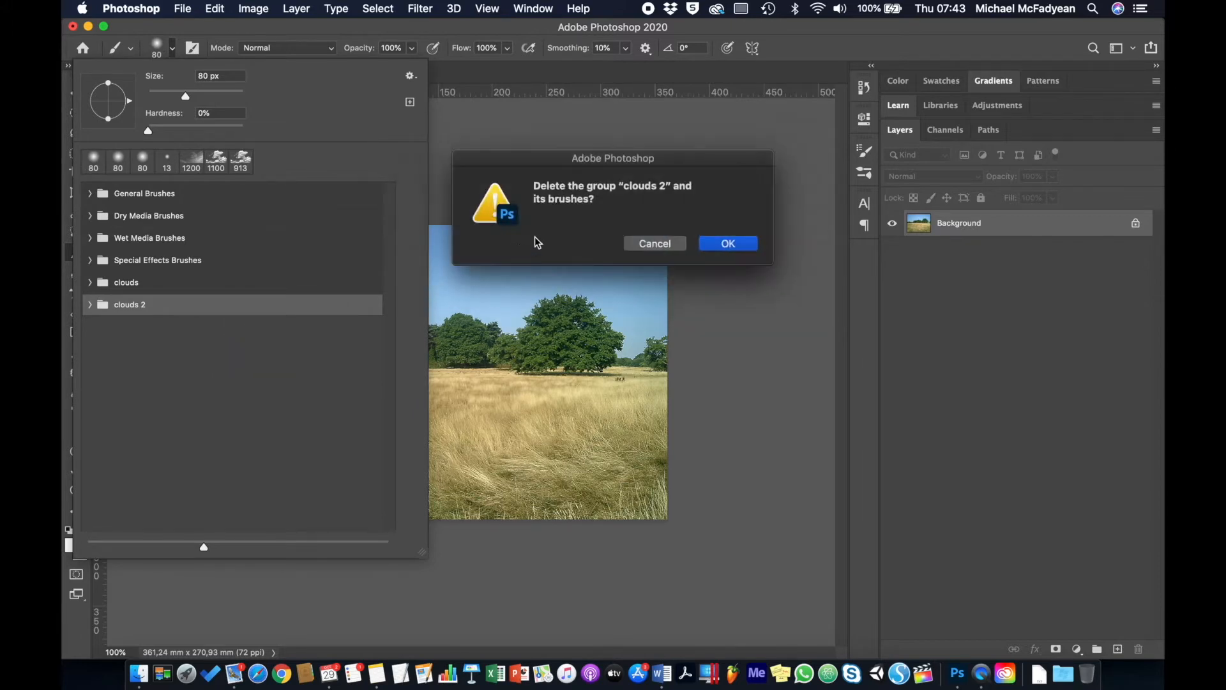
left_click(728, 249)
Examine the brushes inside the clouds preset group and close the brush picker
left_click(168, 285)
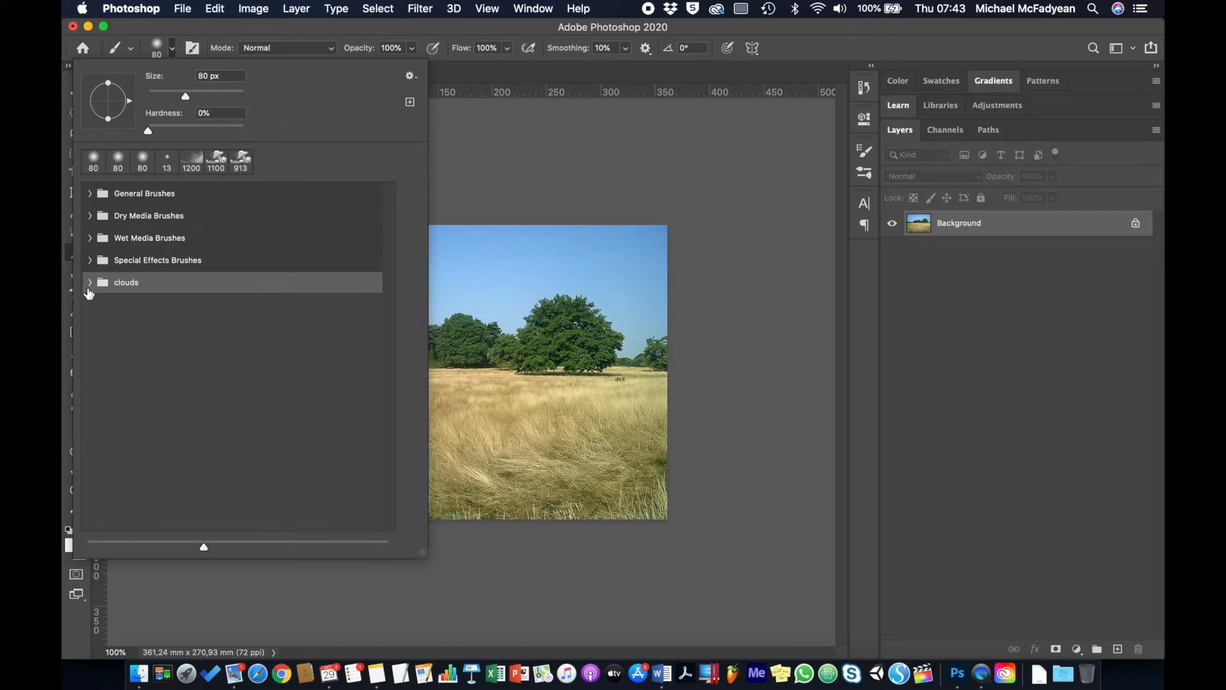
left_click(90, 284)
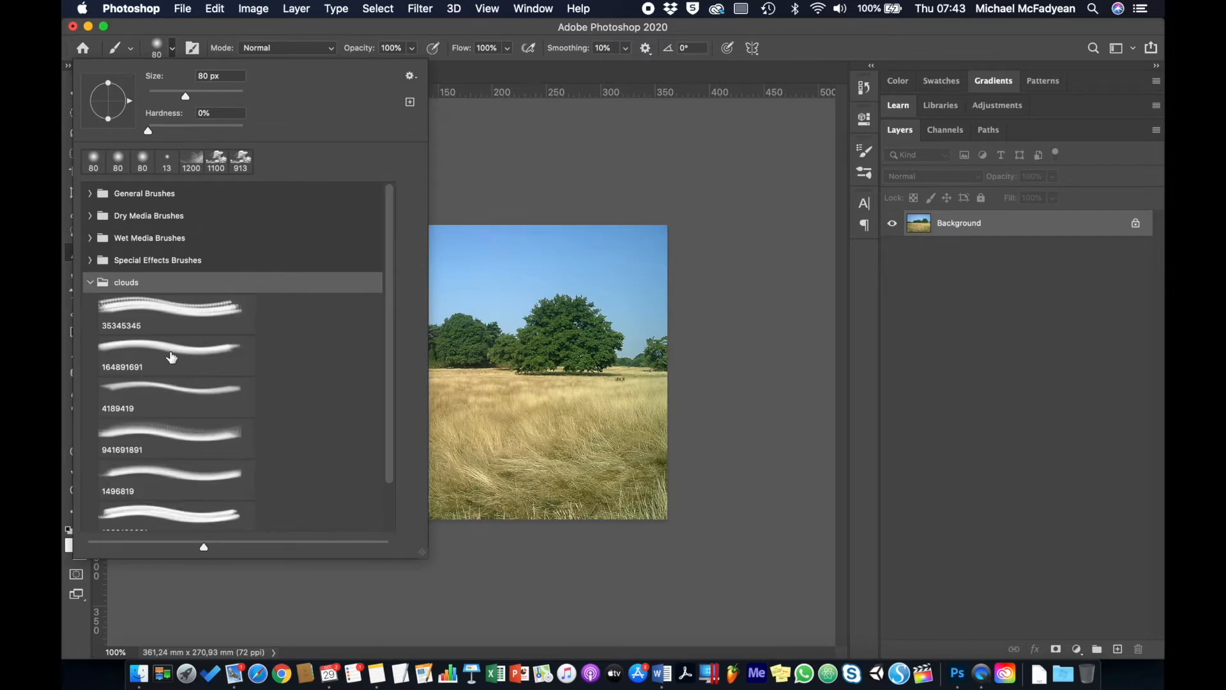
scroll(169, 353, "down", 2)
scroll(170, 353, "up", 2)
scroll(170, 354, "down", 2)
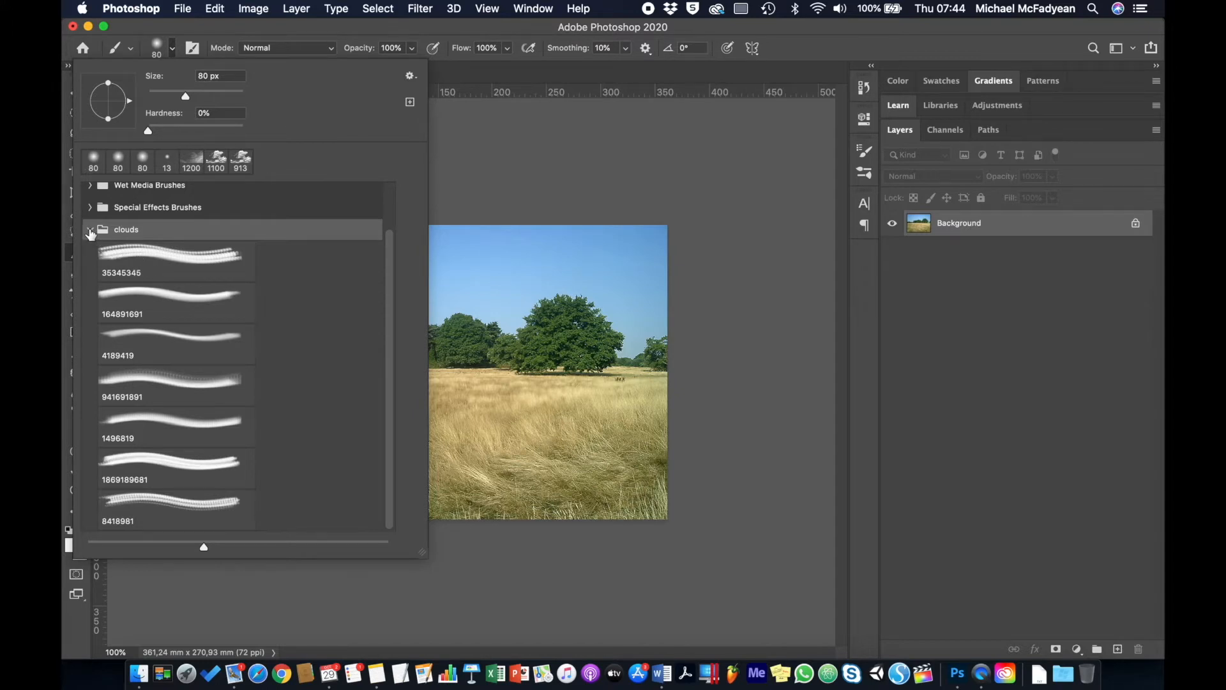
left_click(91, 234)
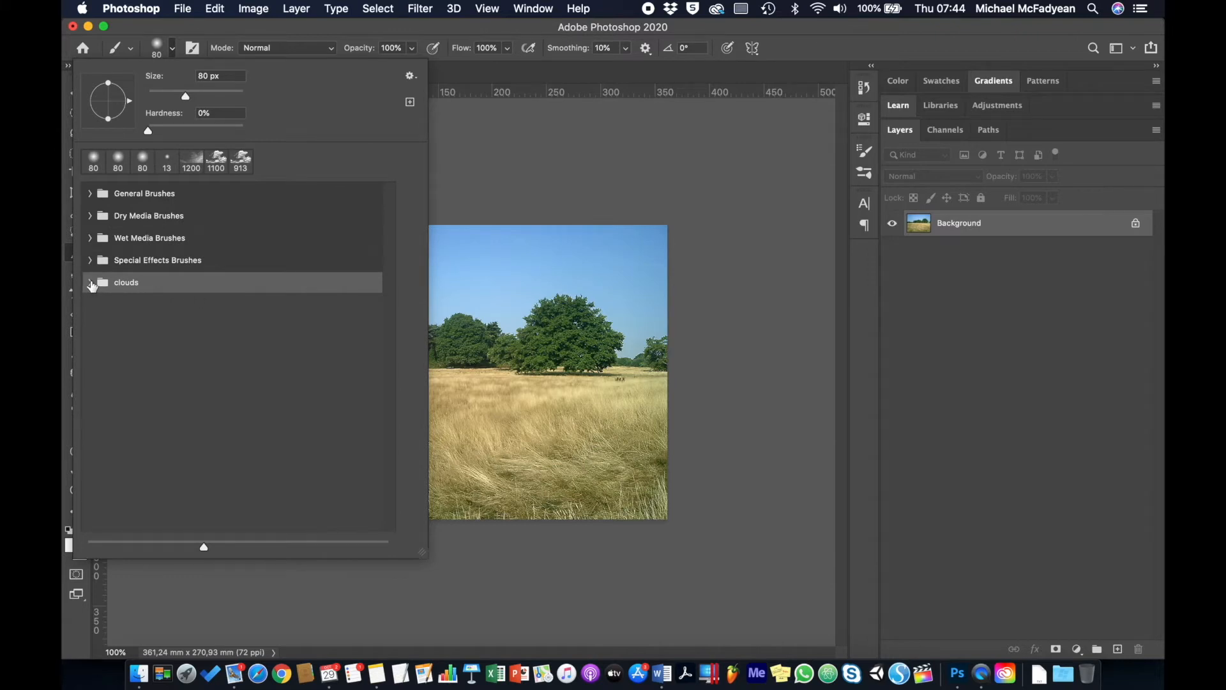
left_click(90, 282)
scroll(235, 412, "down", 2)
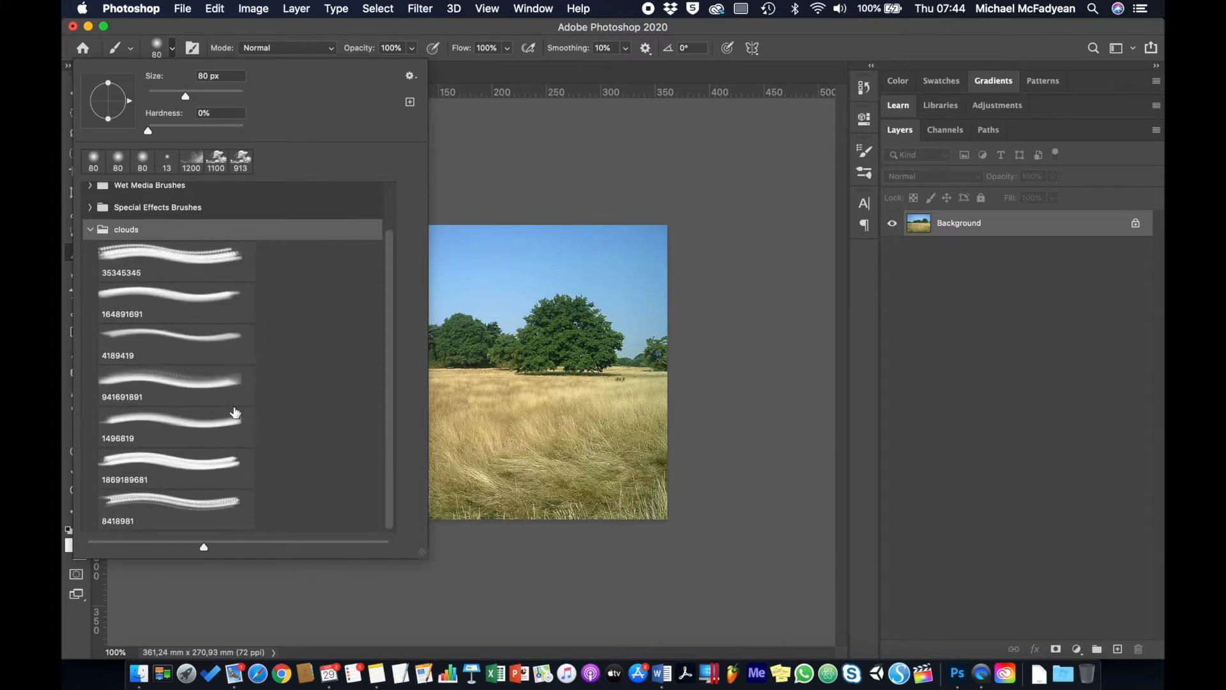
left_click(166, 23)
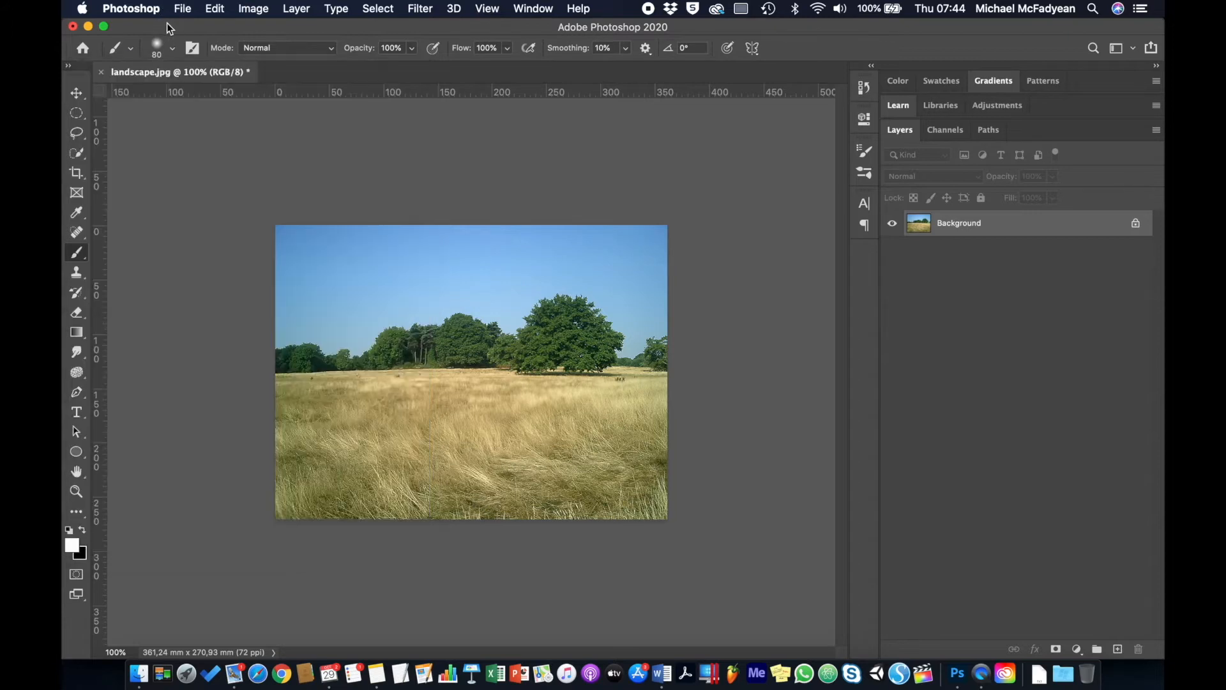
Select the whole sky above the treeline with the Quick Selection tool
left_click(77, 153)
left_click_drag(332, 273, 603, 241)
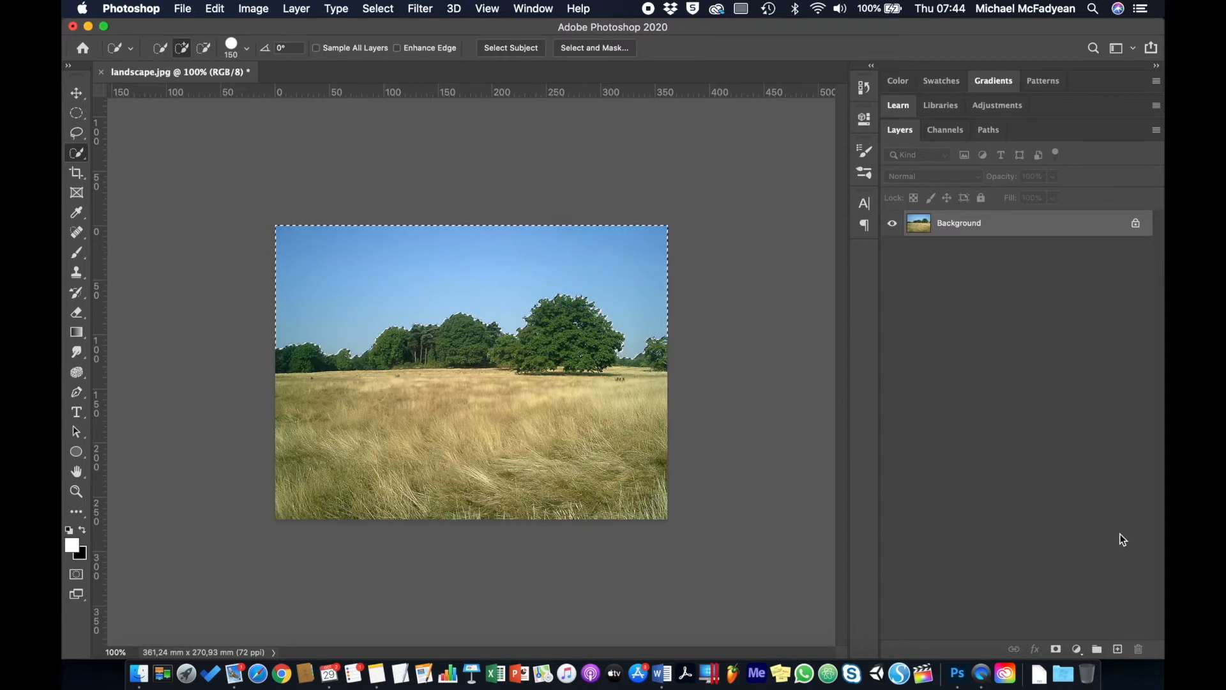
Add a new layer above the Background and choose the cloud brush 35345345 from the clouds group
left_click(1117, 648)
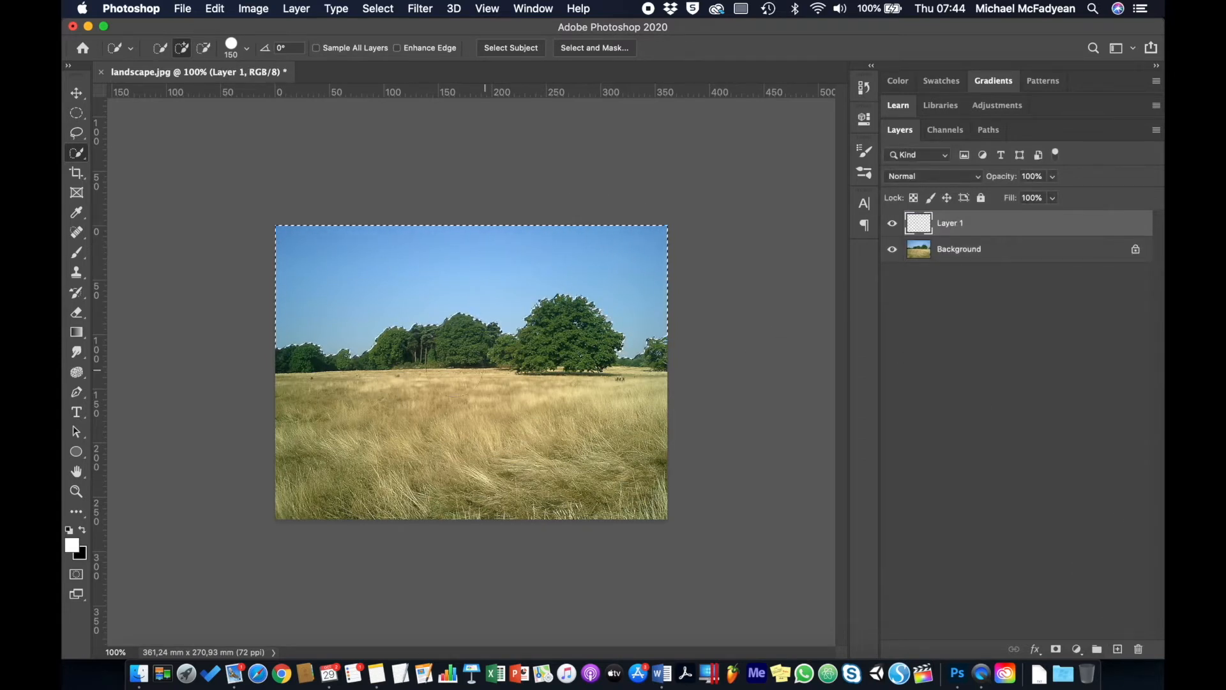
left_click(77, 254)
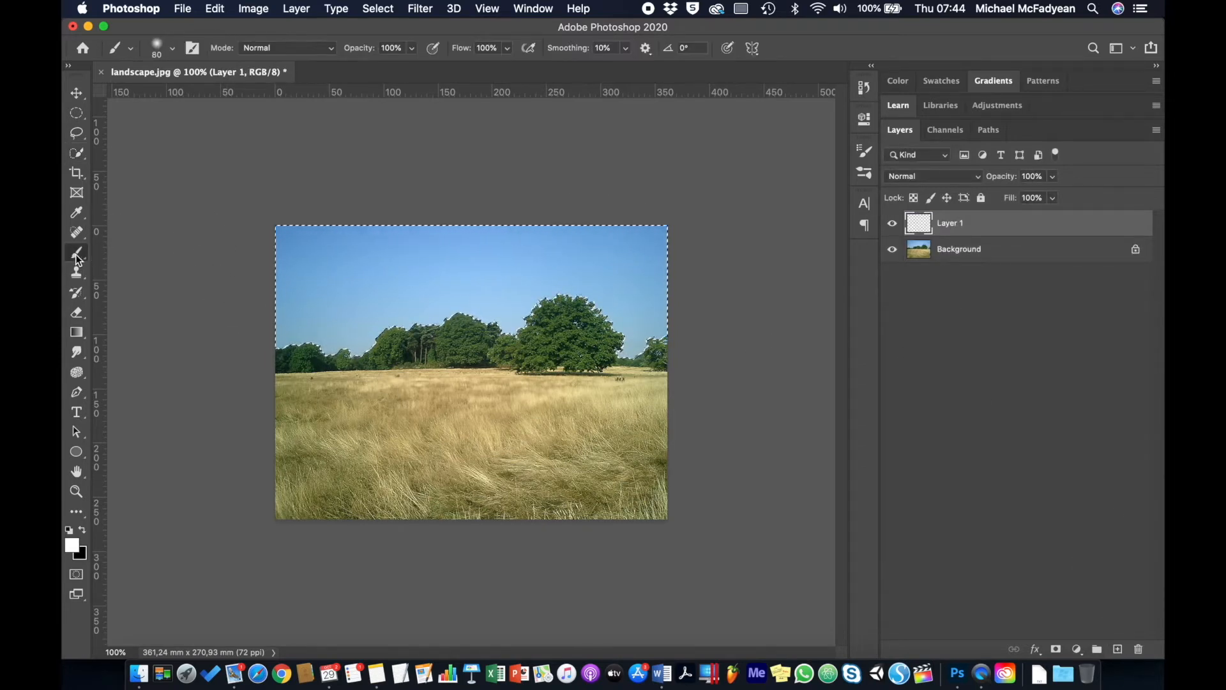
left_click(170, 46)
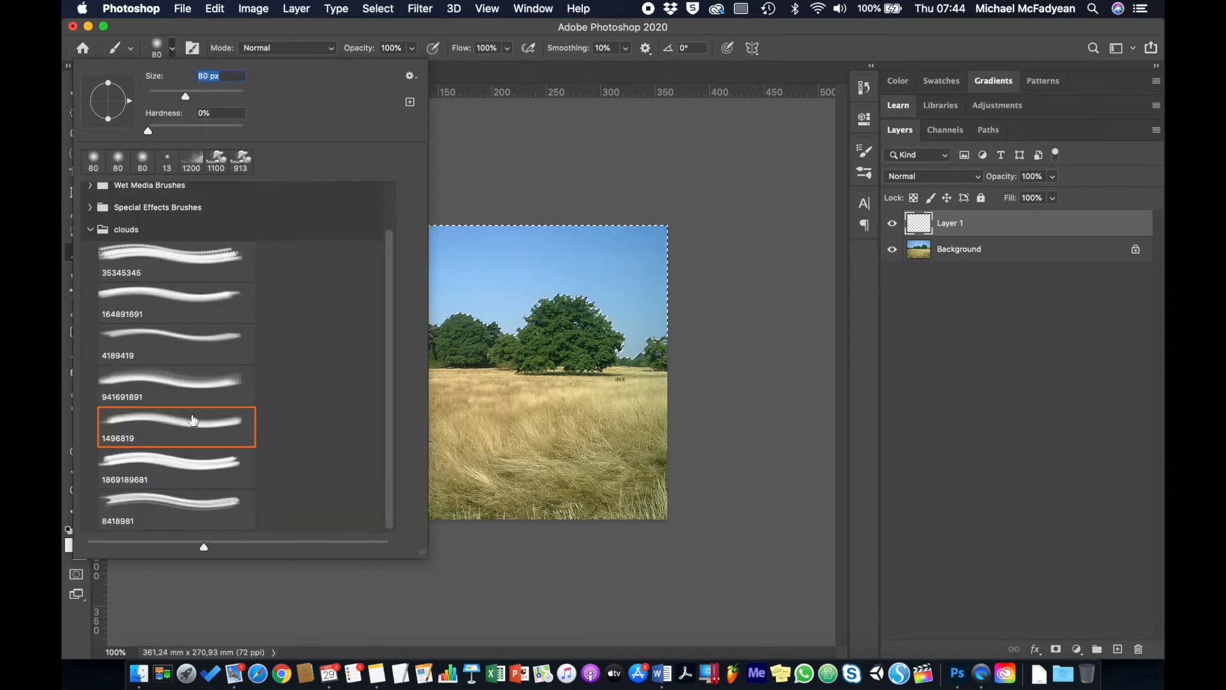
scroll(194, 419, "up", 2)
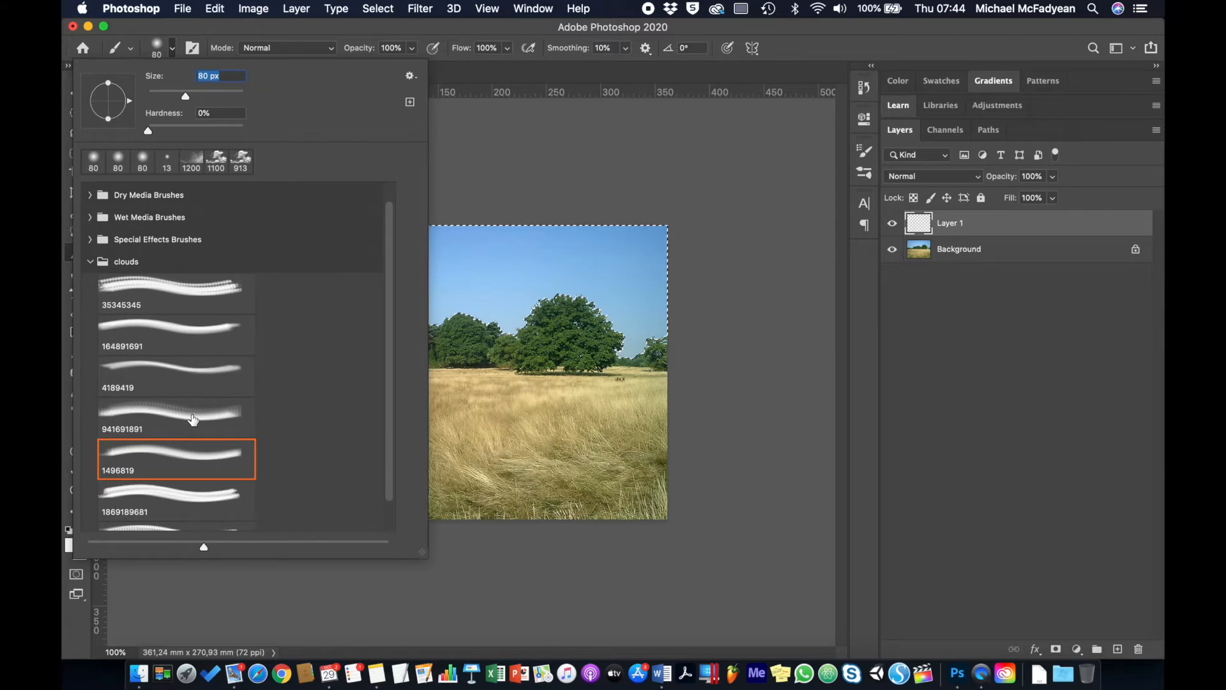
left_click(205, 293)
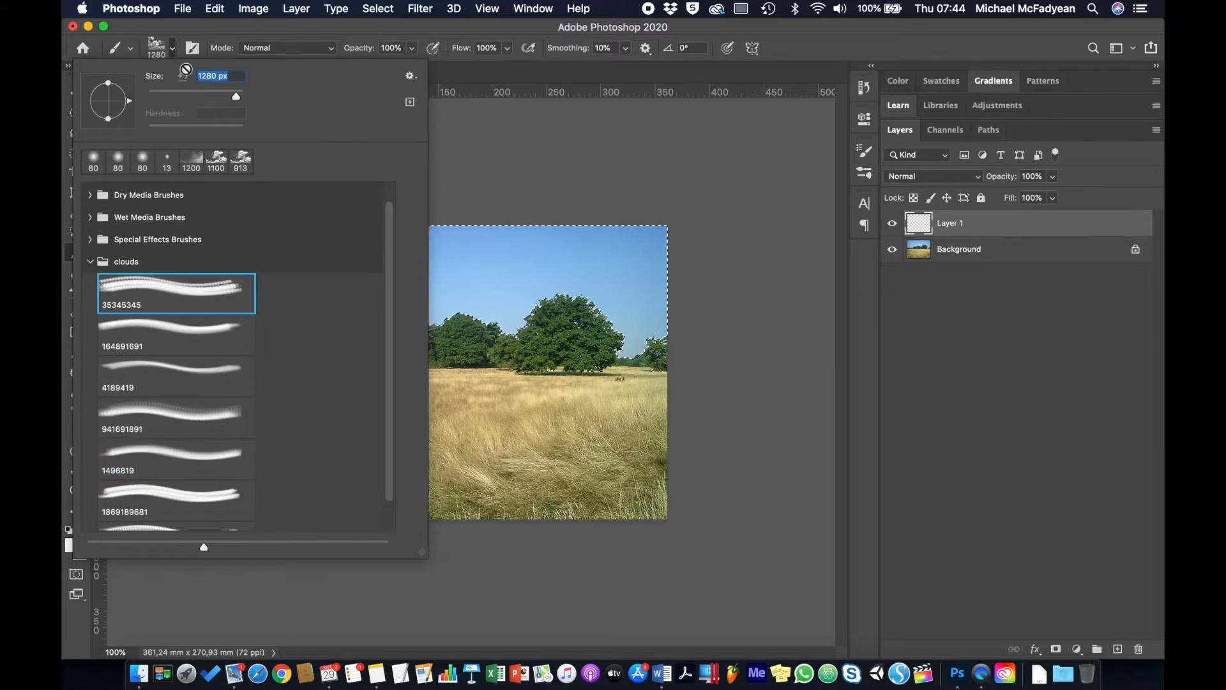
left_click(174, 43)
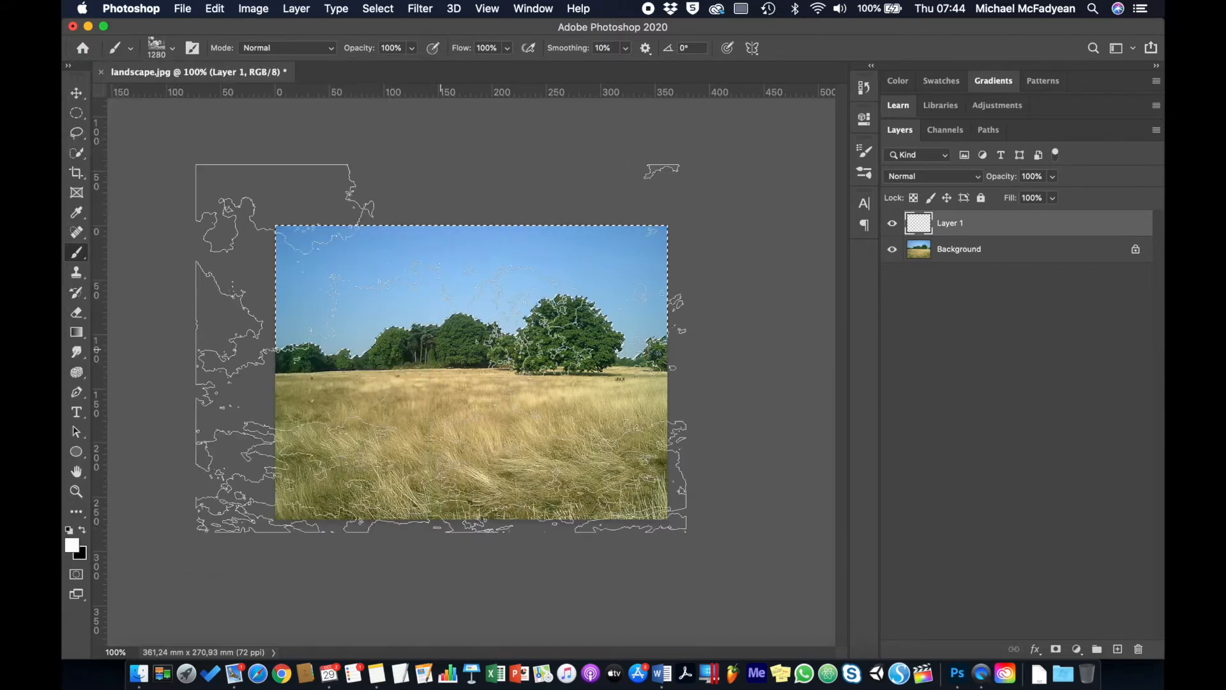
Reduce the cloud brush to 1000 px and stamp white clouds across the selected sky on the new layer
key("bracketleft")
key("bracketleft")
key("bracketleft")
key("bracketleft")
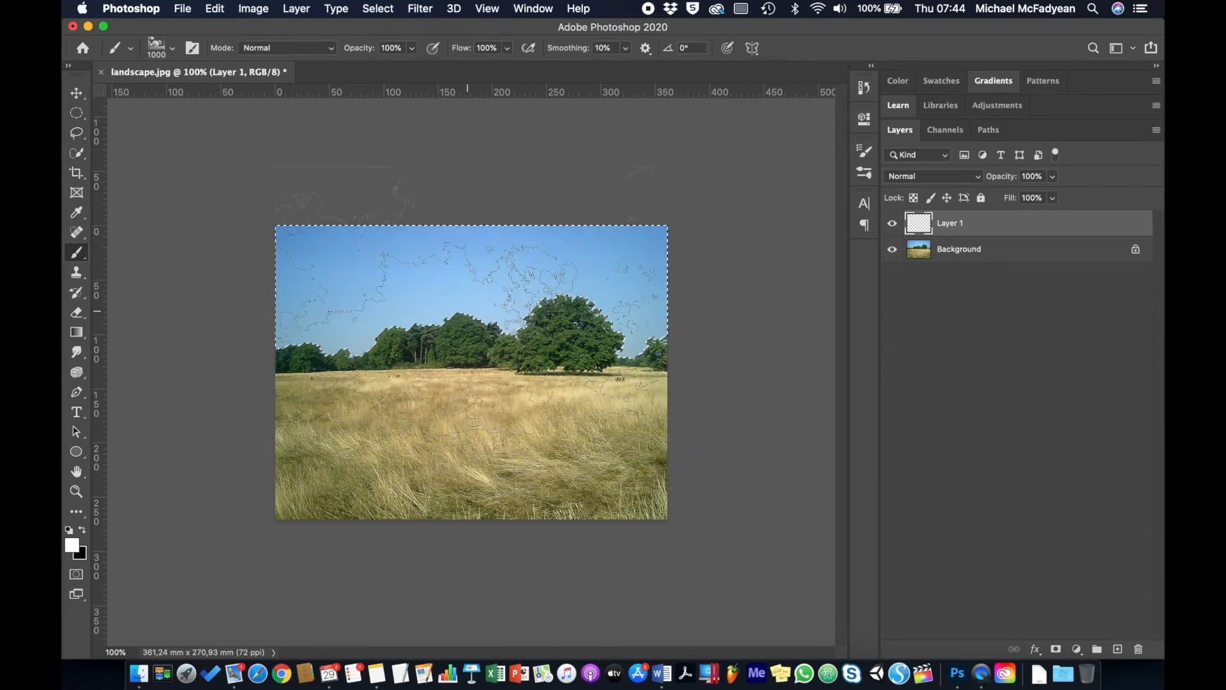
key("bracketleft")
key("bracketleft")
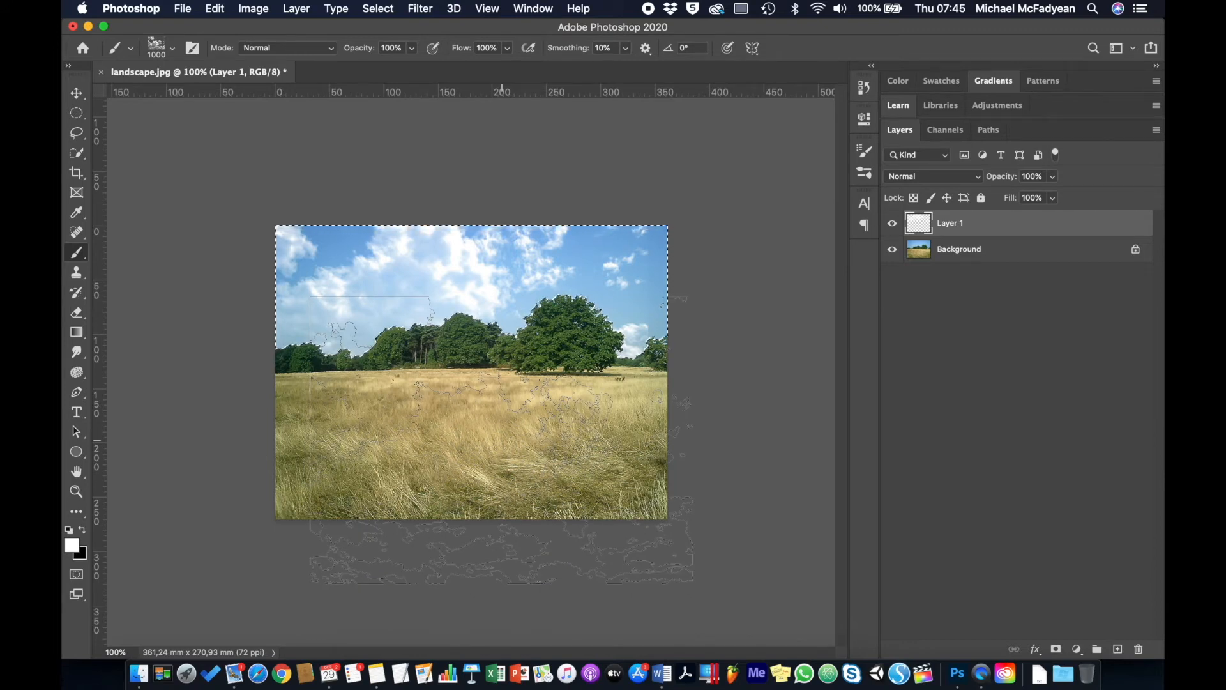
Try a continuous stroke across the sky with the cloud brush reduced to 125 px and undo it
key("bracketleft")
key("bracketleft")
key("bracketleft")
key("bracketleft")
key("bracketleft")
key("bracketleft")
key("bracketleft")
key("bracketleft")
key("bracketleft")
key("bracketleft")
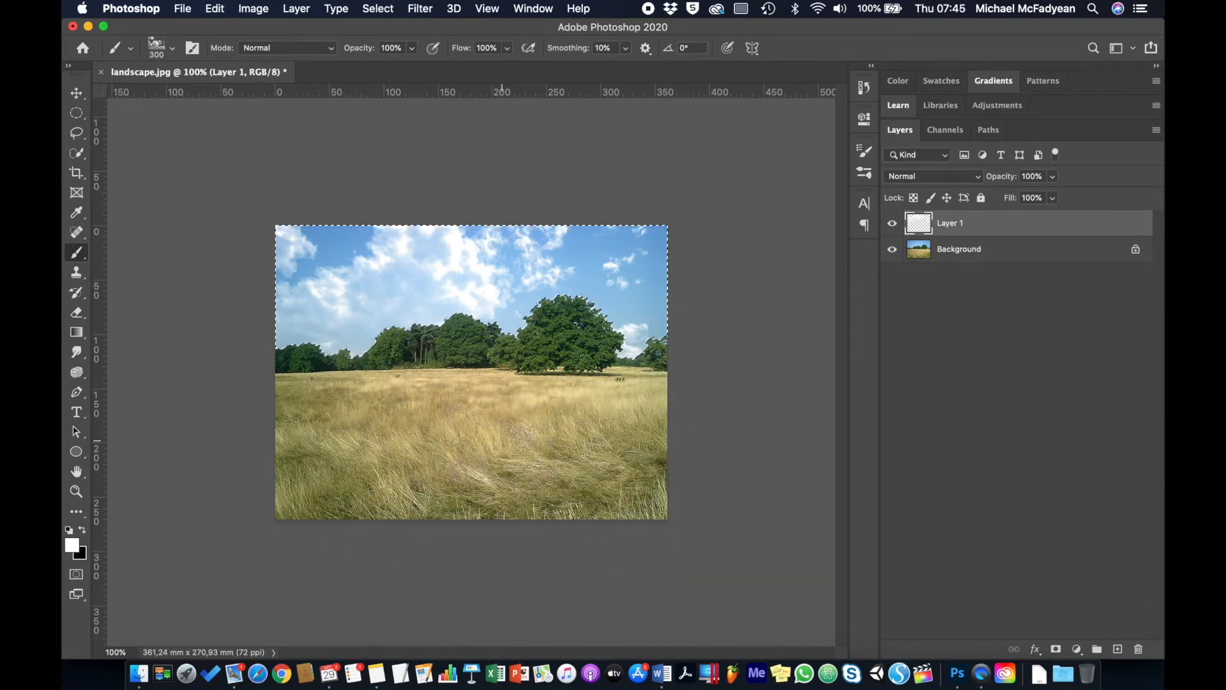
key("bracketleft")
key("bracketleft")
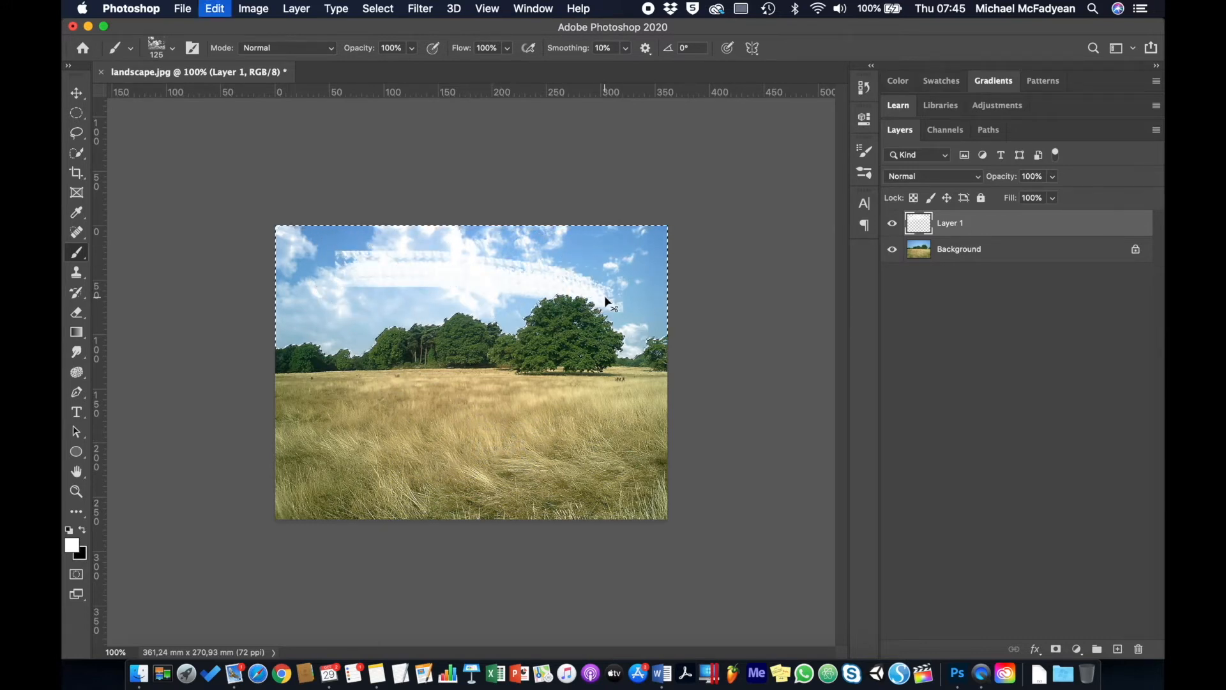
key("super+z")
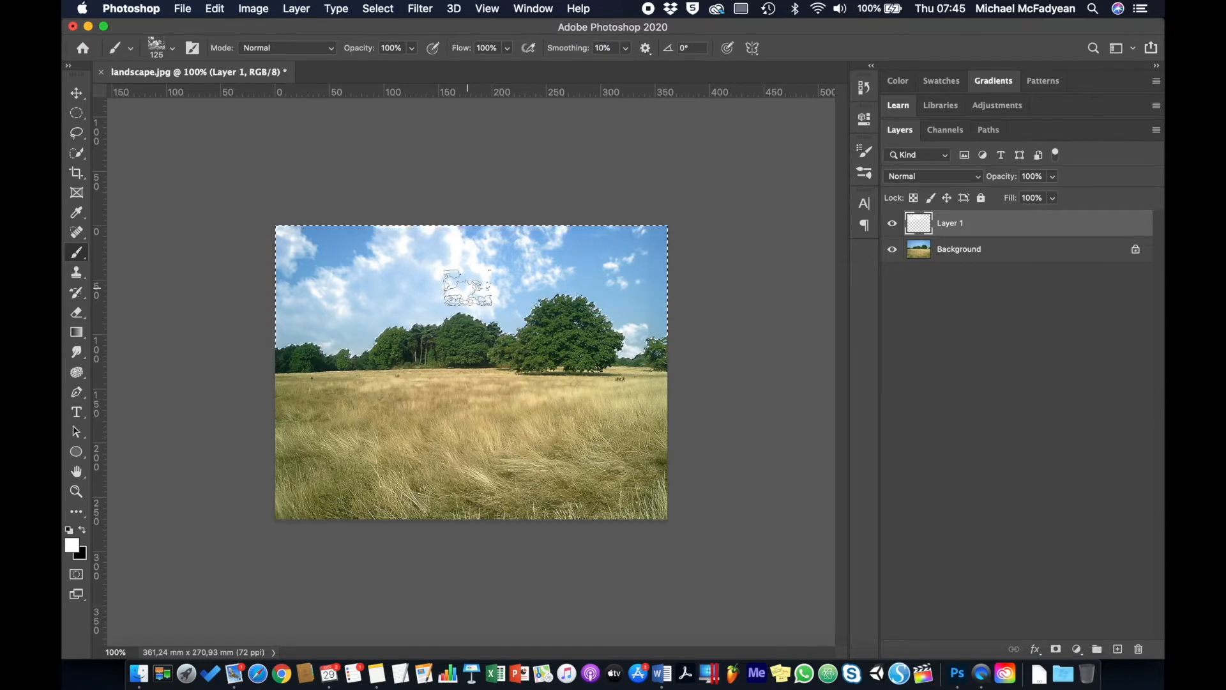
Close landscape.jpg and open cruising_shark.jpg from the Activity_5-1-1_Files folder
left_click(76, 93)
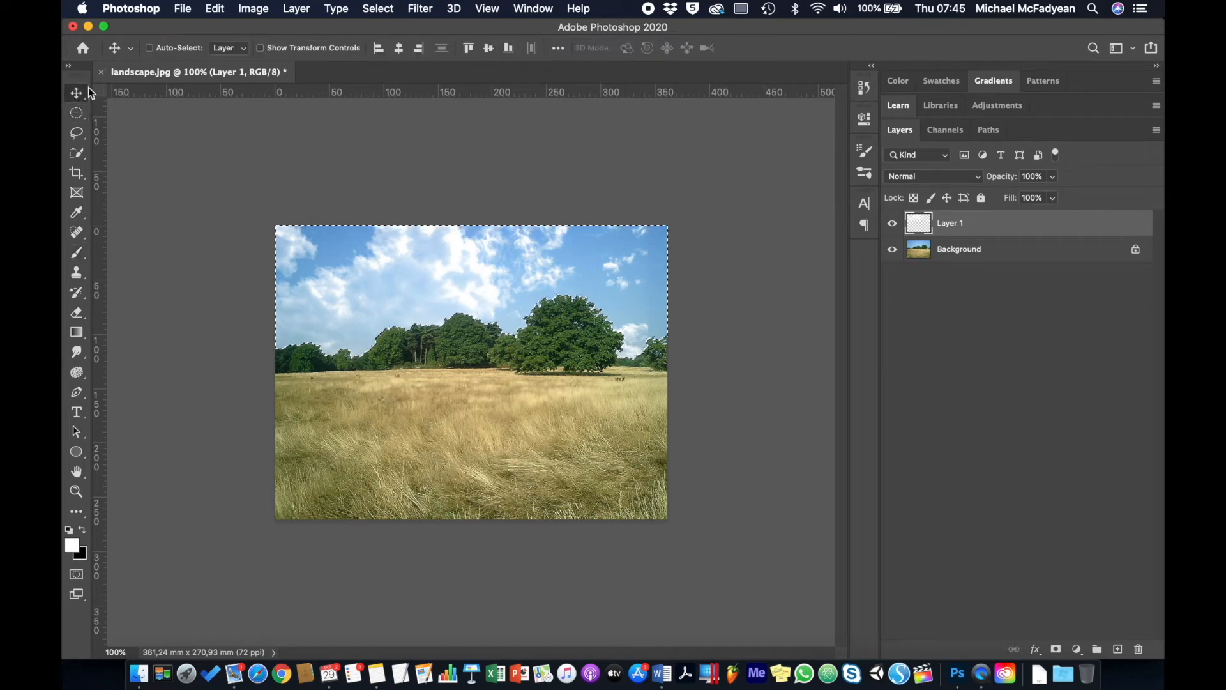
left_click(100, 72)
left_click(570, 246)
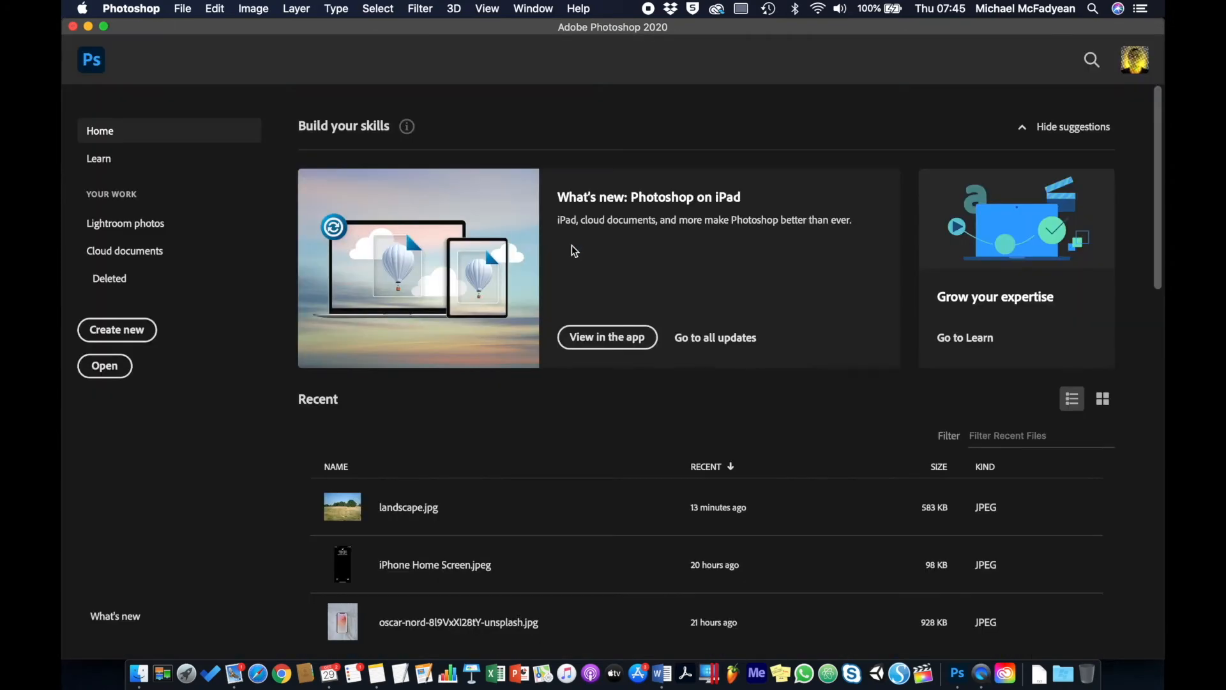
key("super+o")
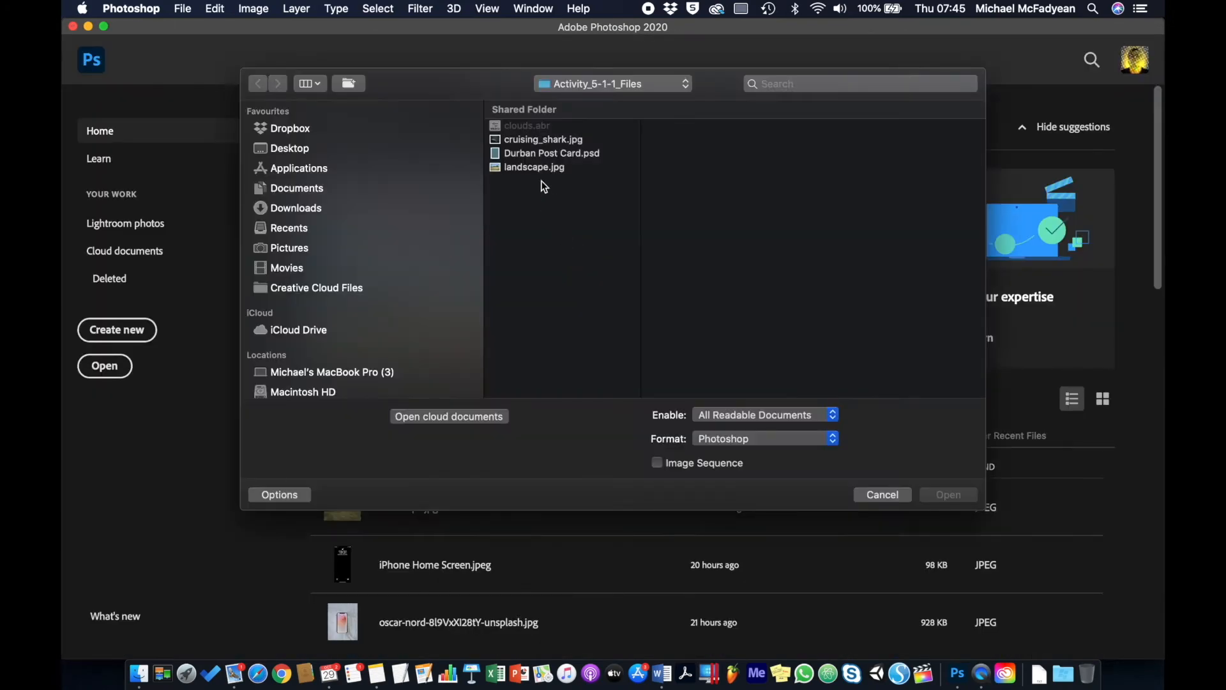
left_click(543, 139)
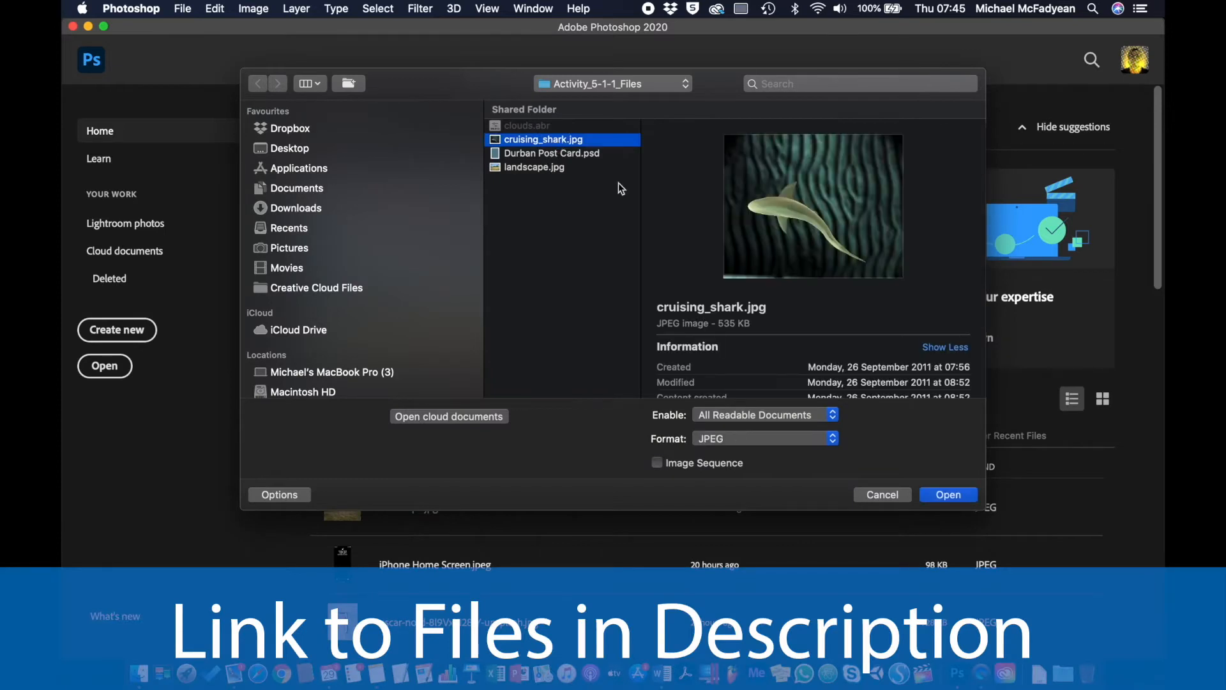
left_click(949, 493)
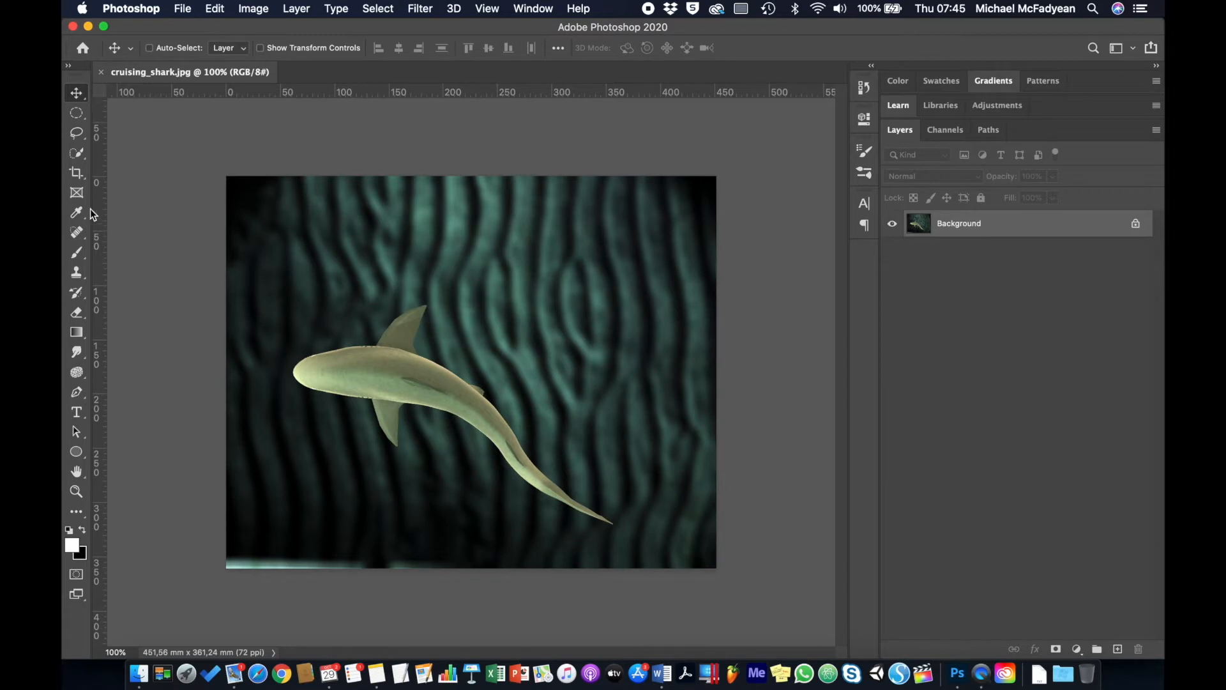
Select the whole shark with the Quick Selection tool at 45 px, removing surplus background beside the upper fin
left_click(76, 153)
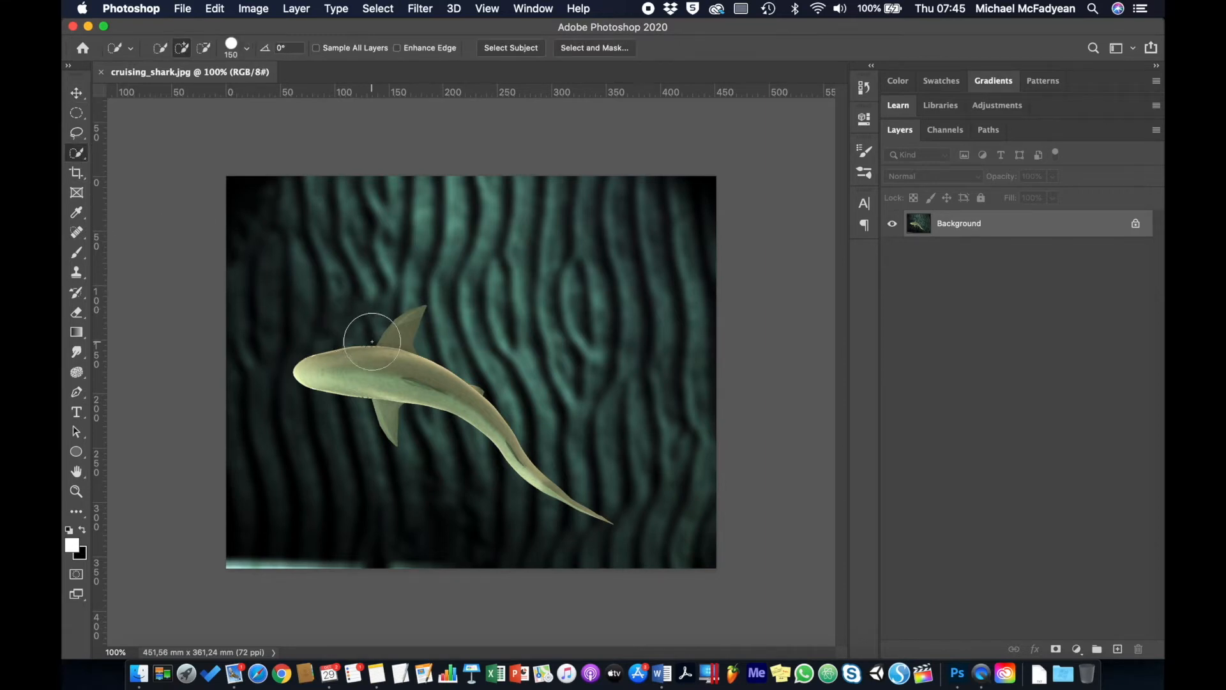
key("bracketleft")
key("bracketleft")
key("bracketleft")
key("bracketleft")
key("bracketleft")
key("bracketleft")
key("bracketleft")
key("bracketleft")
mouse_move(361, 370)
left_mouse_down()
mouse_move(574, 505)
mouse_move(404, 323)
mouse_move(332, 386)
mouse_move(389, 409)
left_mouse_up()
left_click(424, 345, "alt")
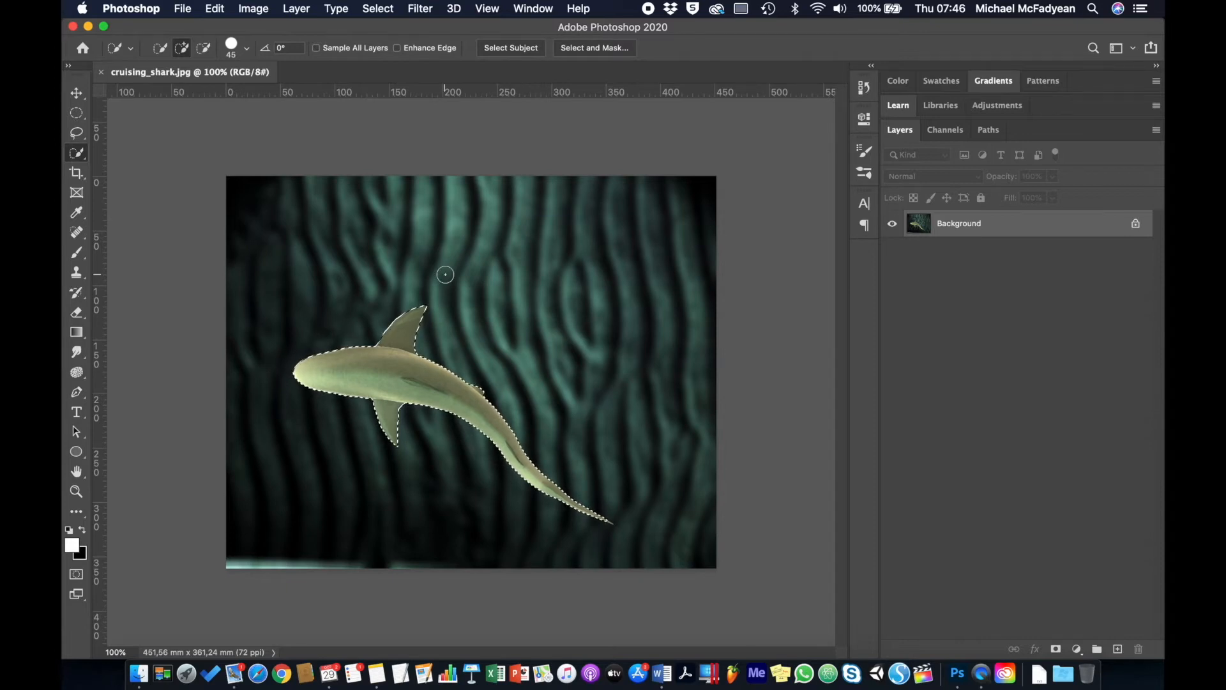
Fill the selected shark with white and the inverted selection around it with black, and deselect
key("x")
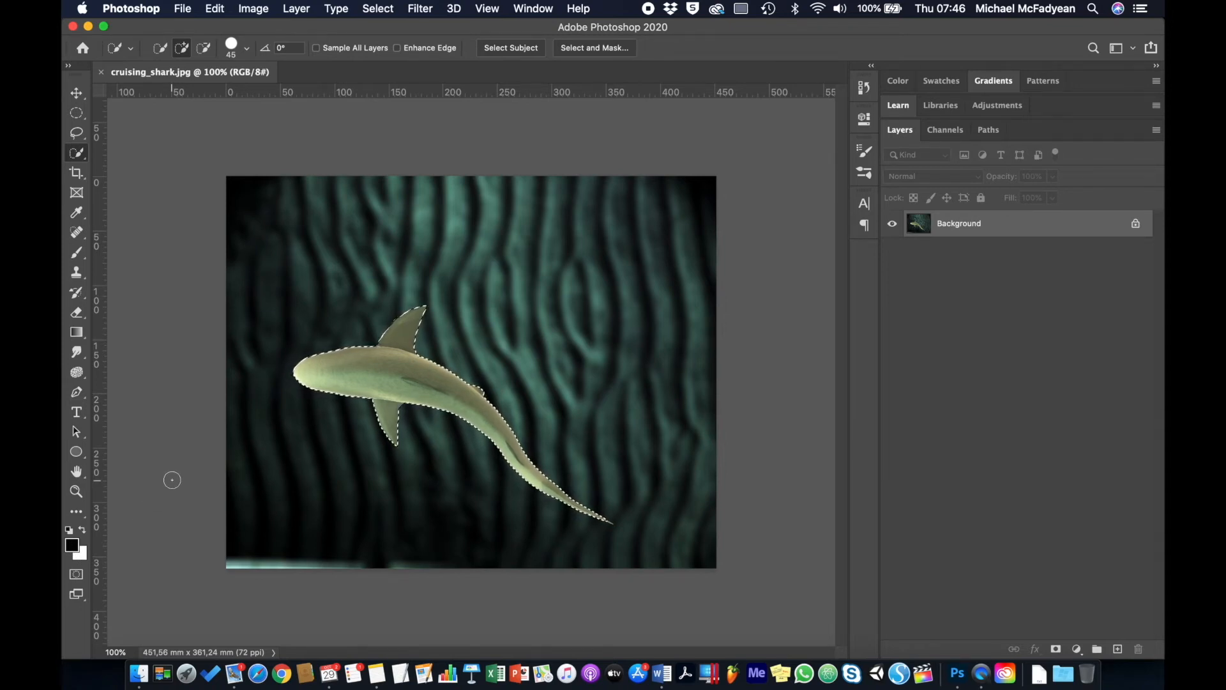
key("super+BackSpace")
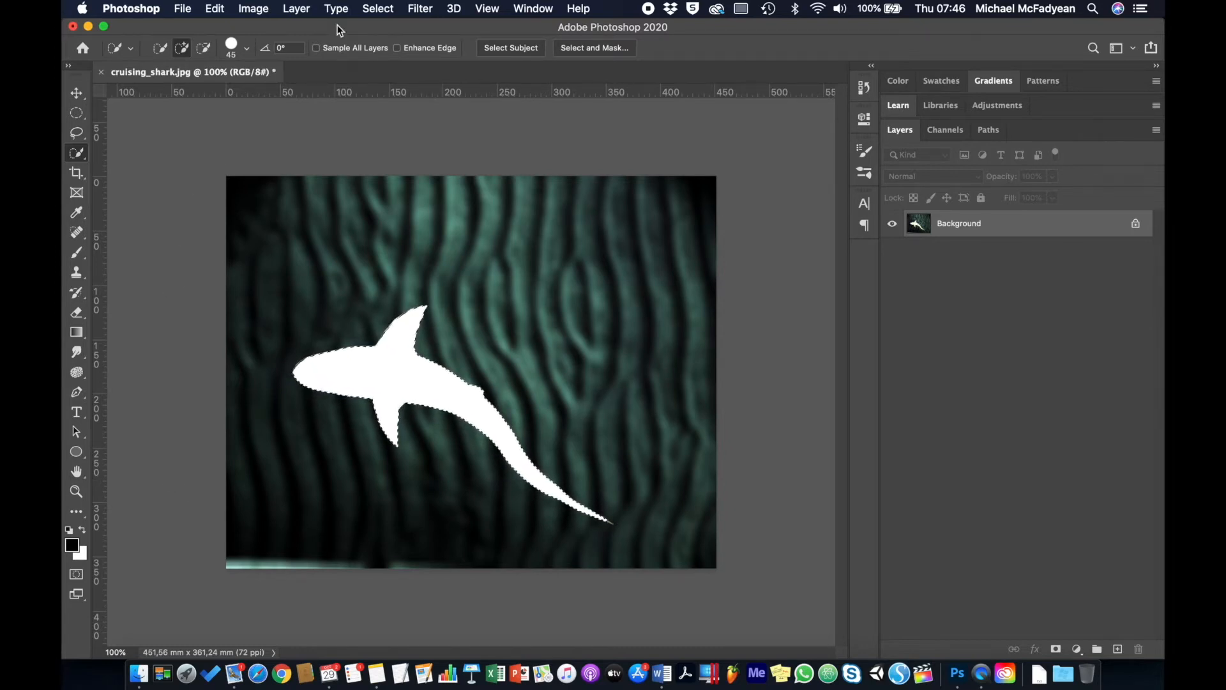
left_click(376, 11)
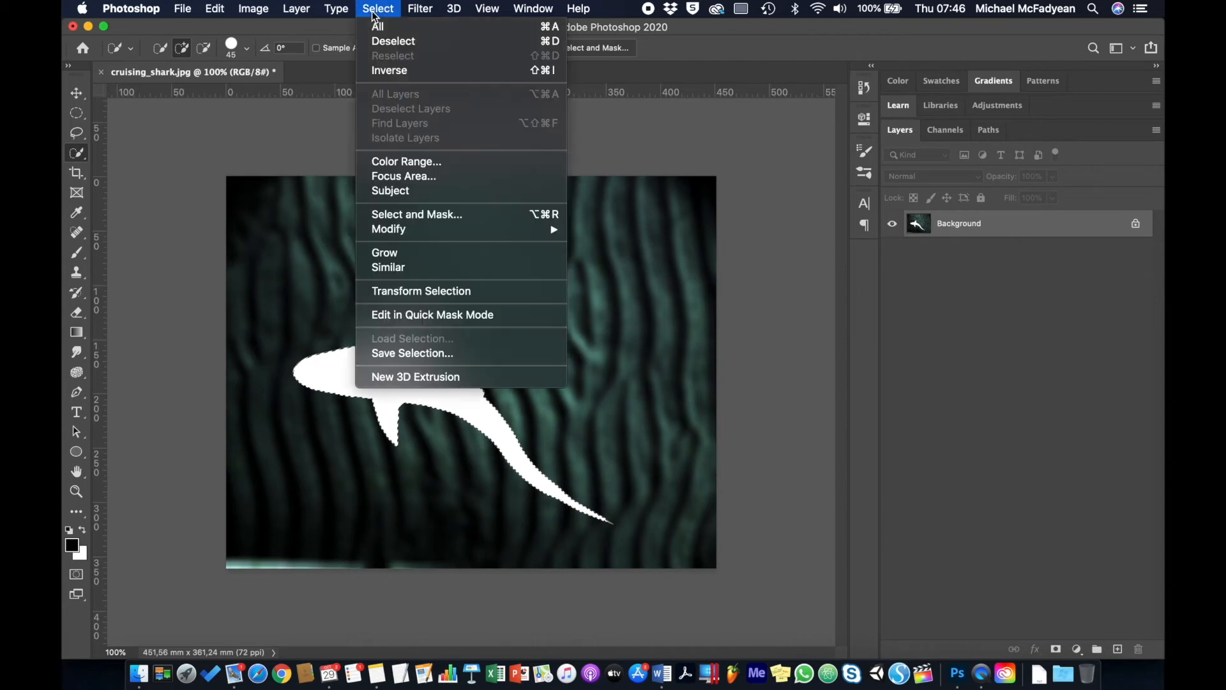
left_click(390, 71)
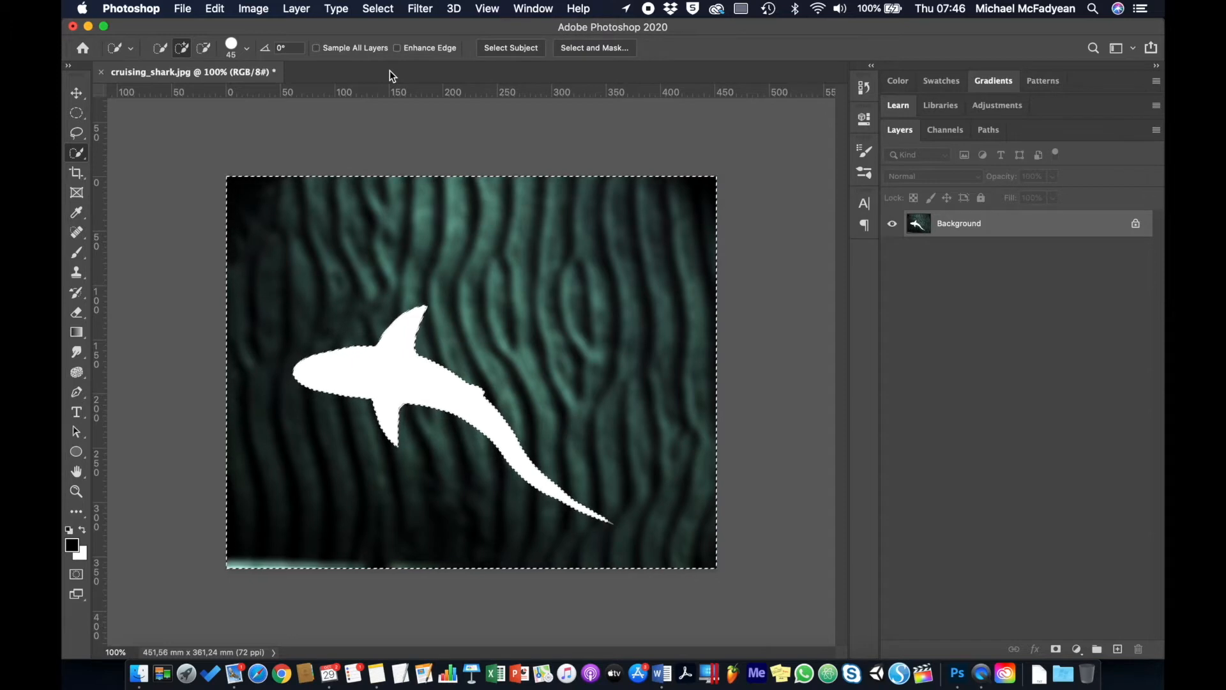
key("alt+BackSpace")
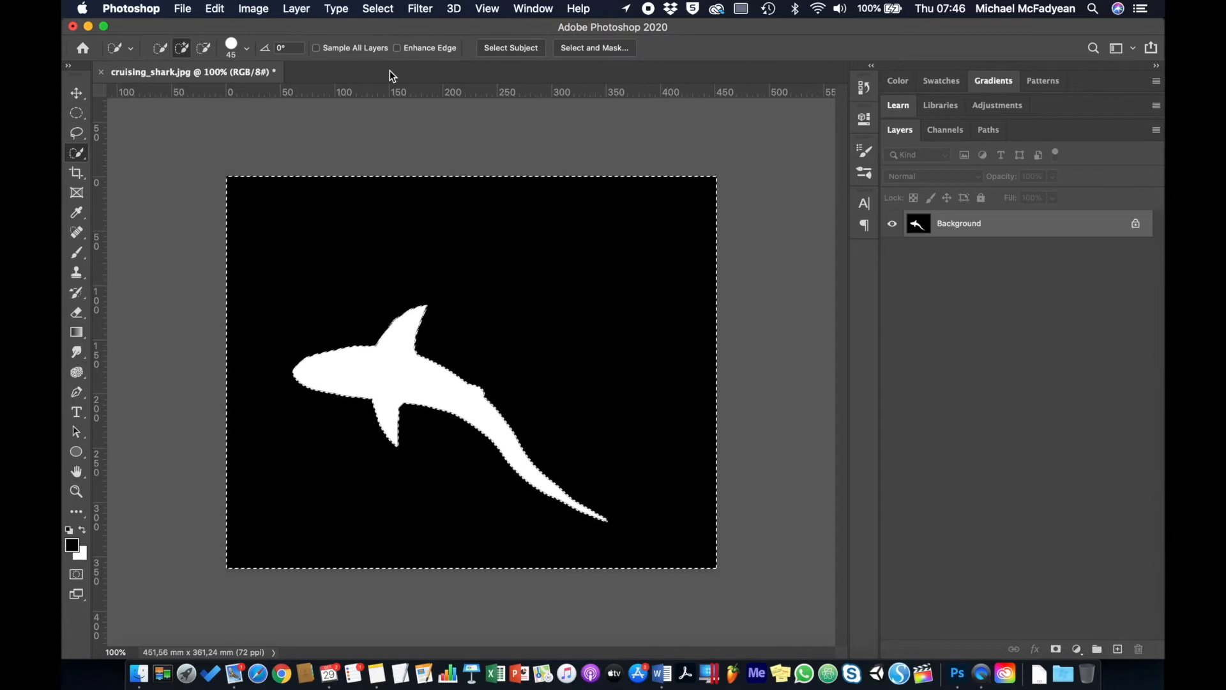
key("super+d")
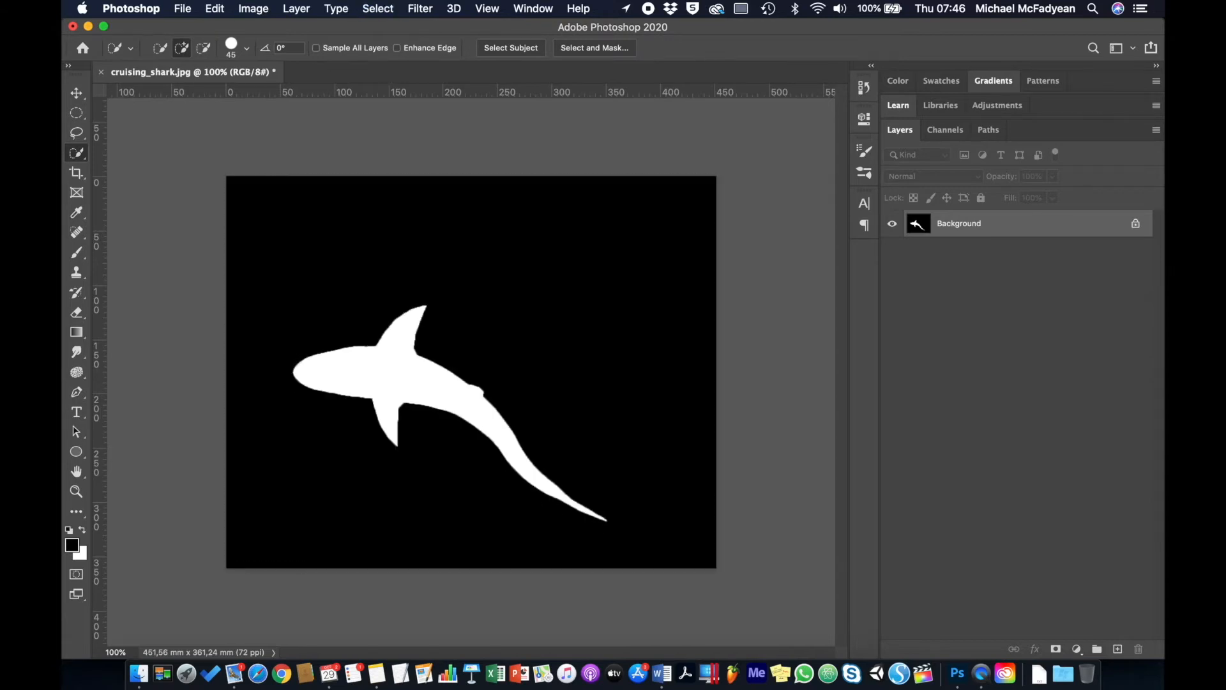
Trim the image on all four sides based on the top left pixel color
left_click(271, 12)
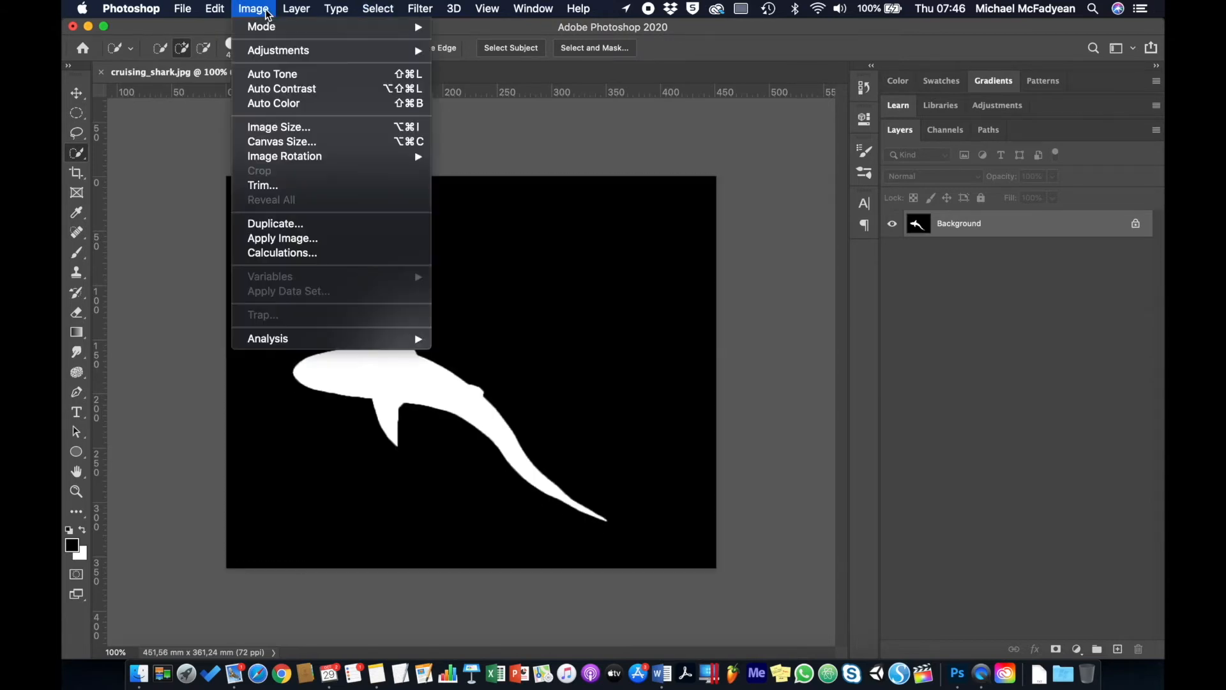
left_click(276, 186)
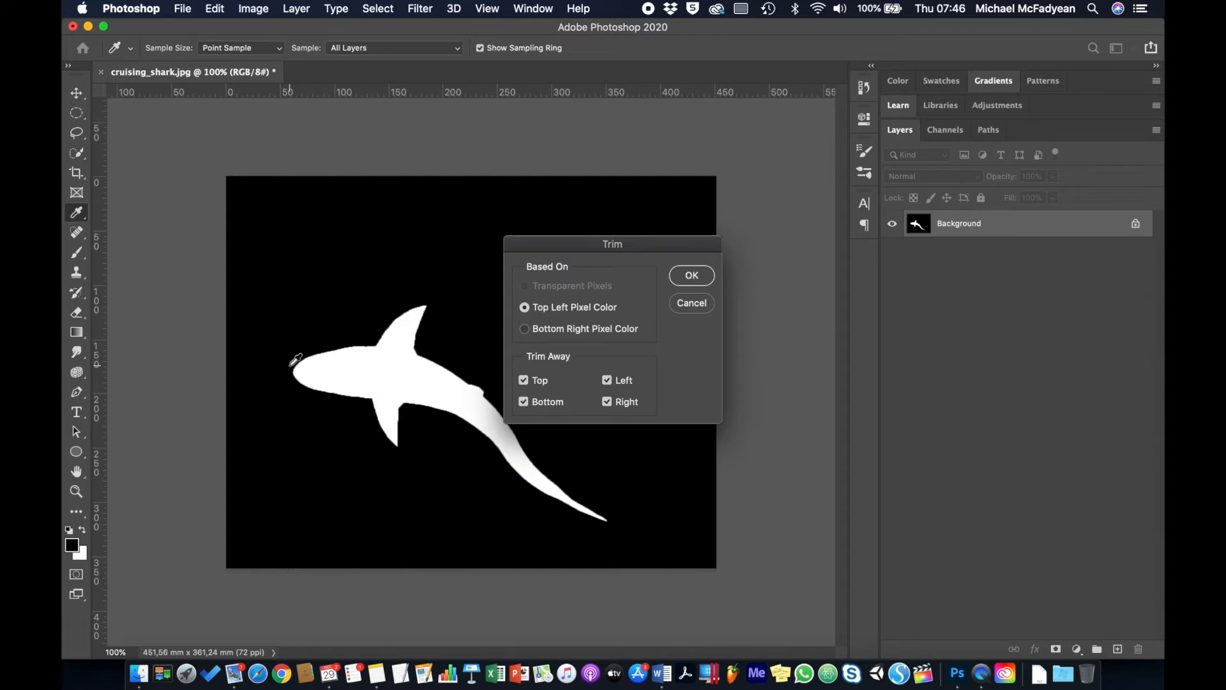
left_click(689, 273)
key("w")
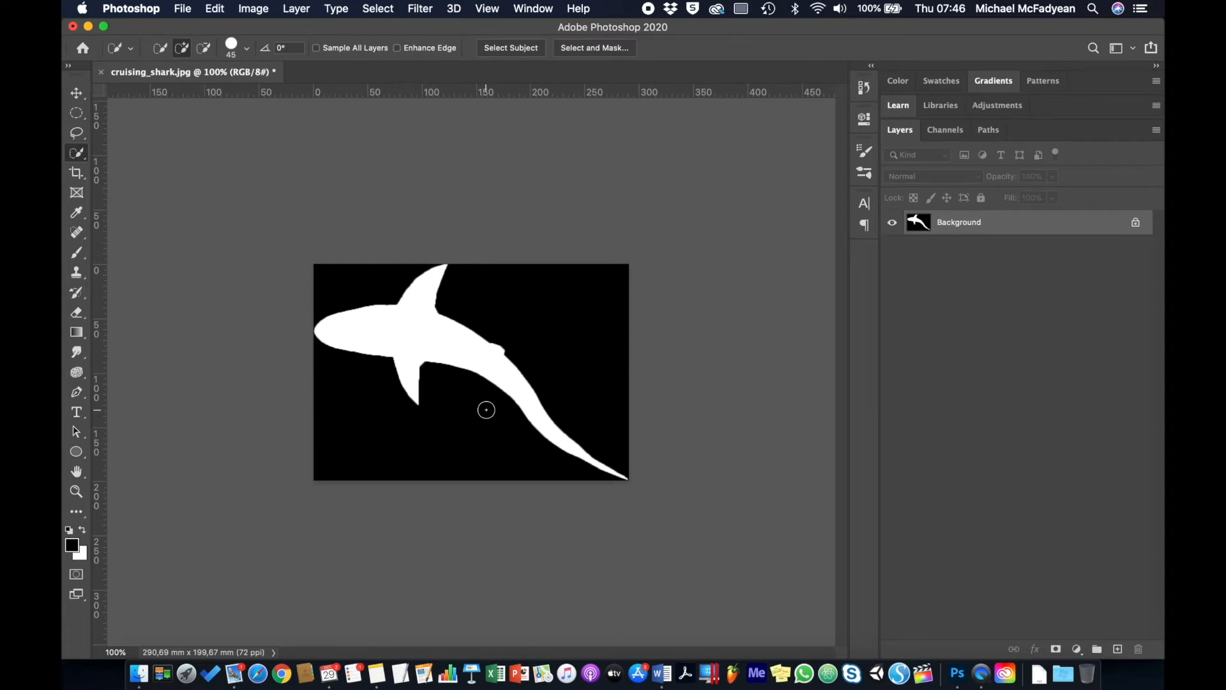
Define the trimmed image as a brush preset, named with the owner's first name followed by "Shark Brush"
left_click(213, 14)
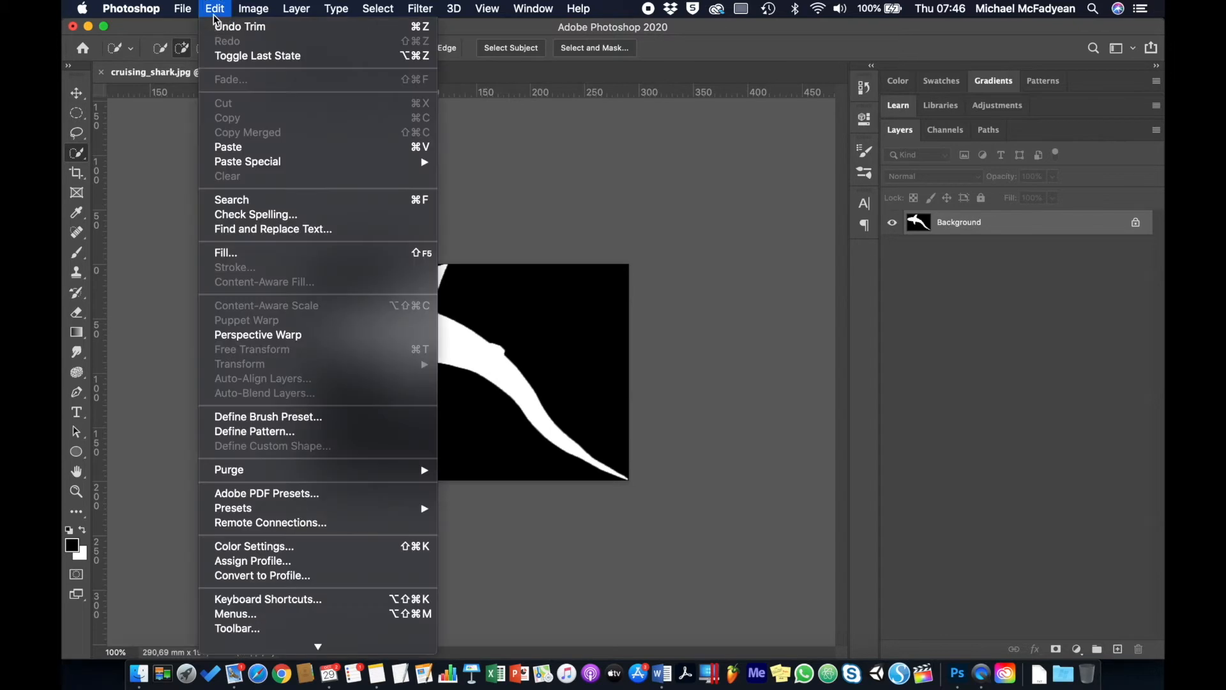
left_click(314, 422)
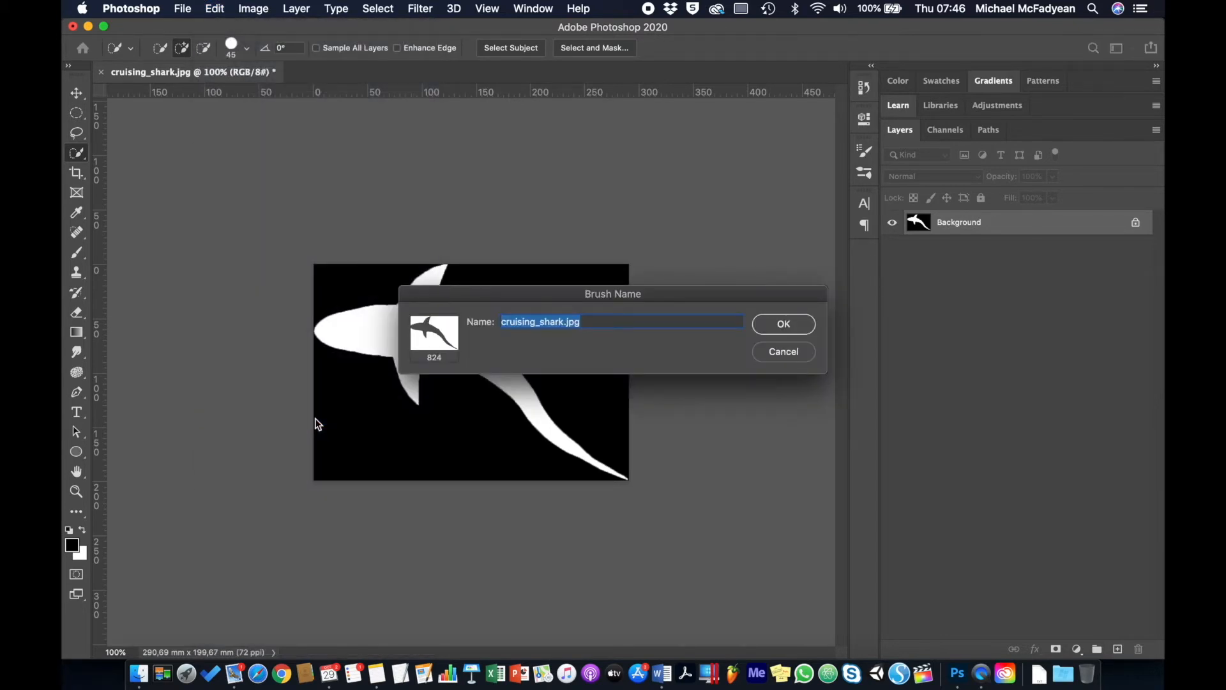
type("M")
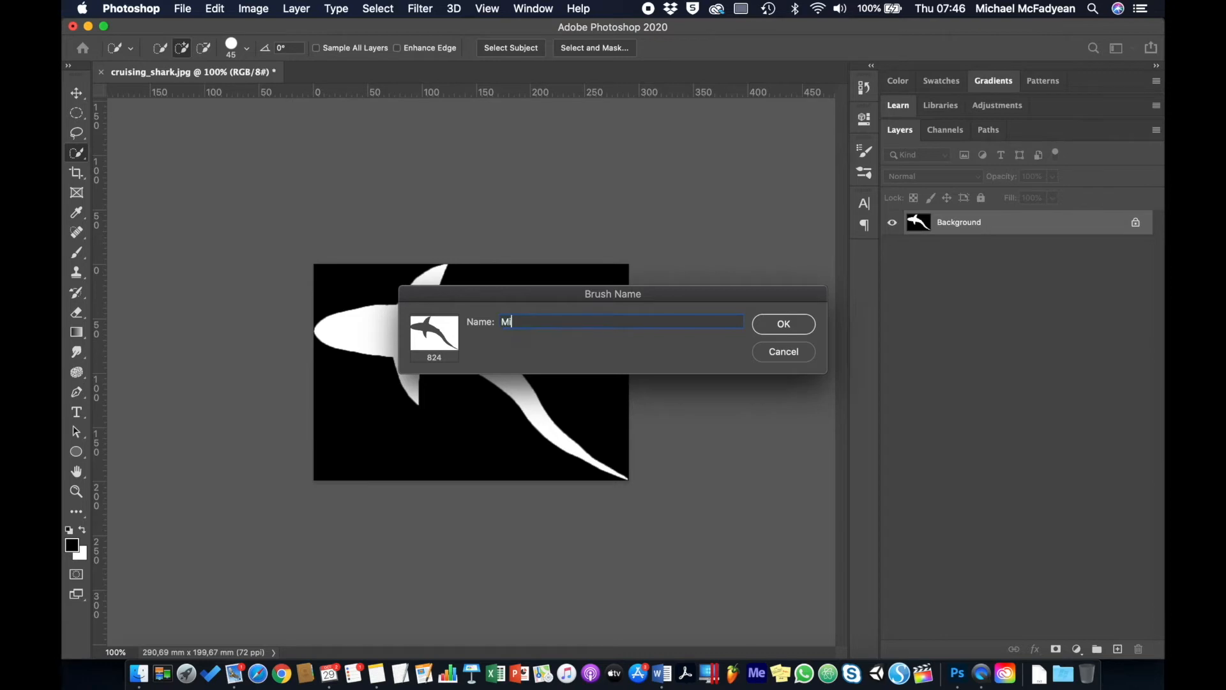
type("ikes Shark Brush")
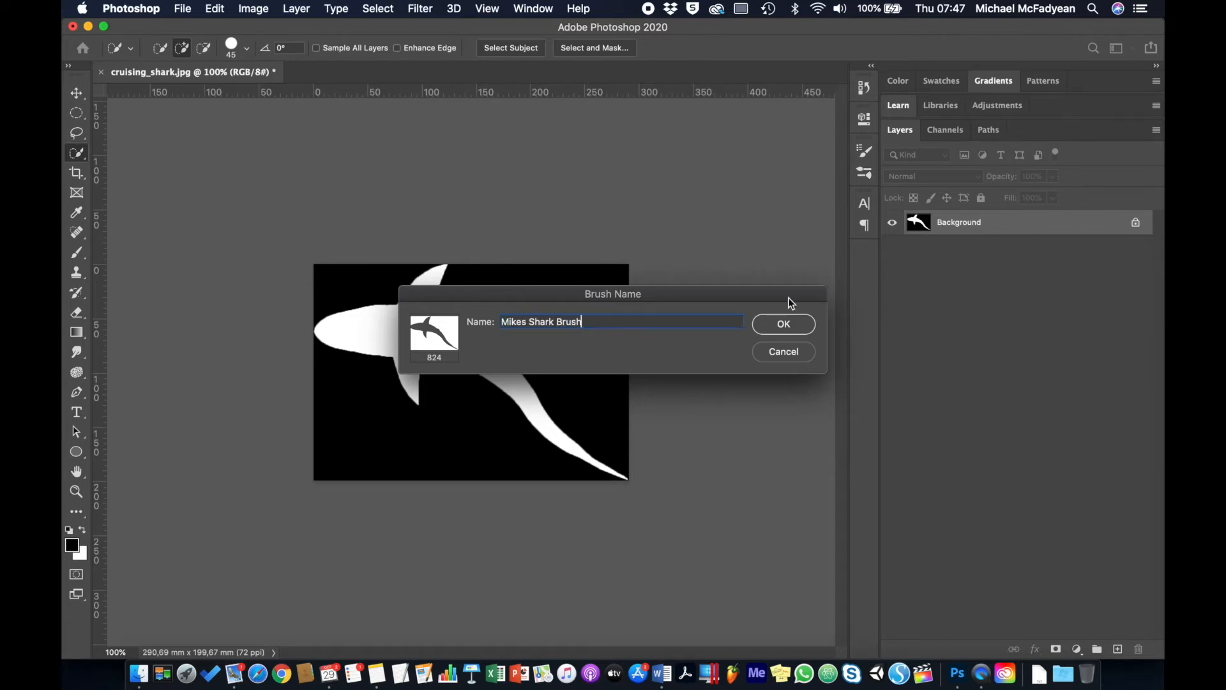
left_click(789, 324)
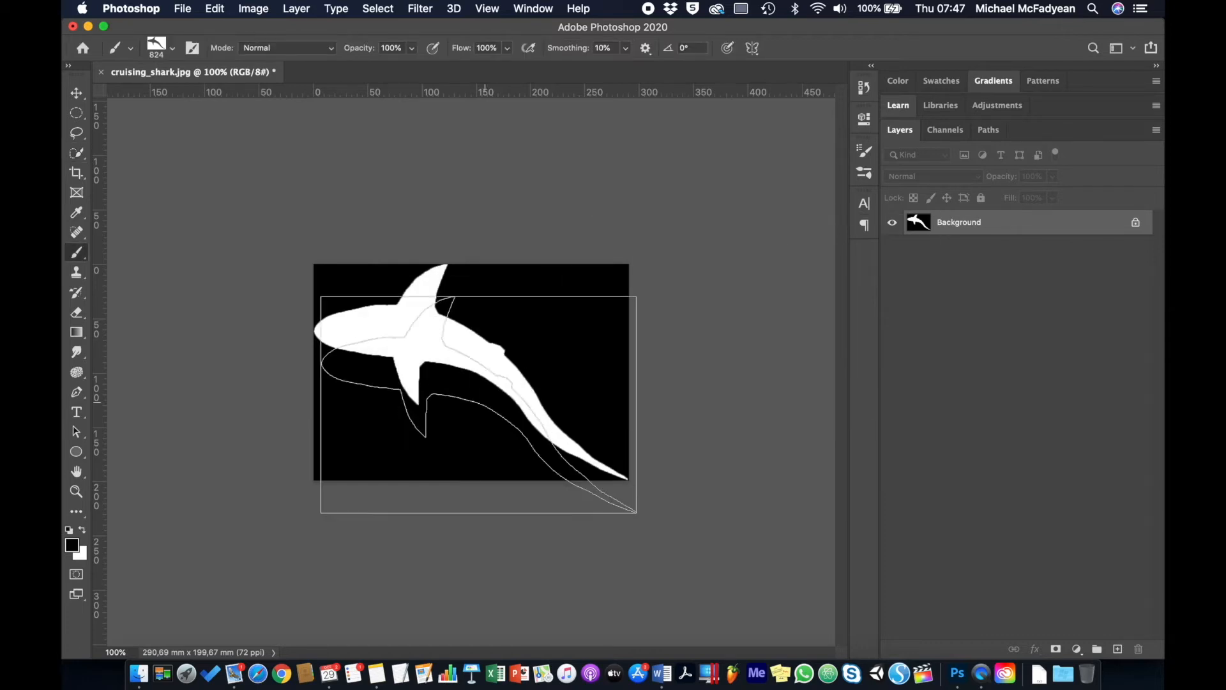
Try stamping the new shark brush in black over the shark image
left_click(473, 391)
left_click(511, 344)
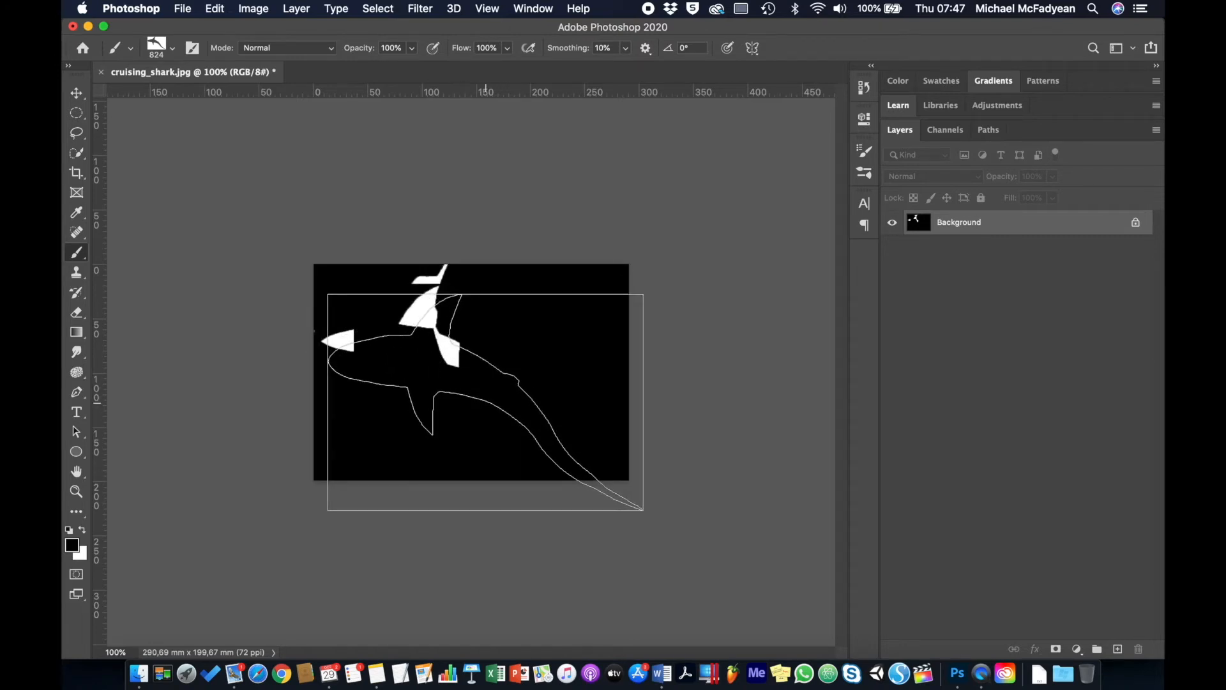
left_click(486, 402)
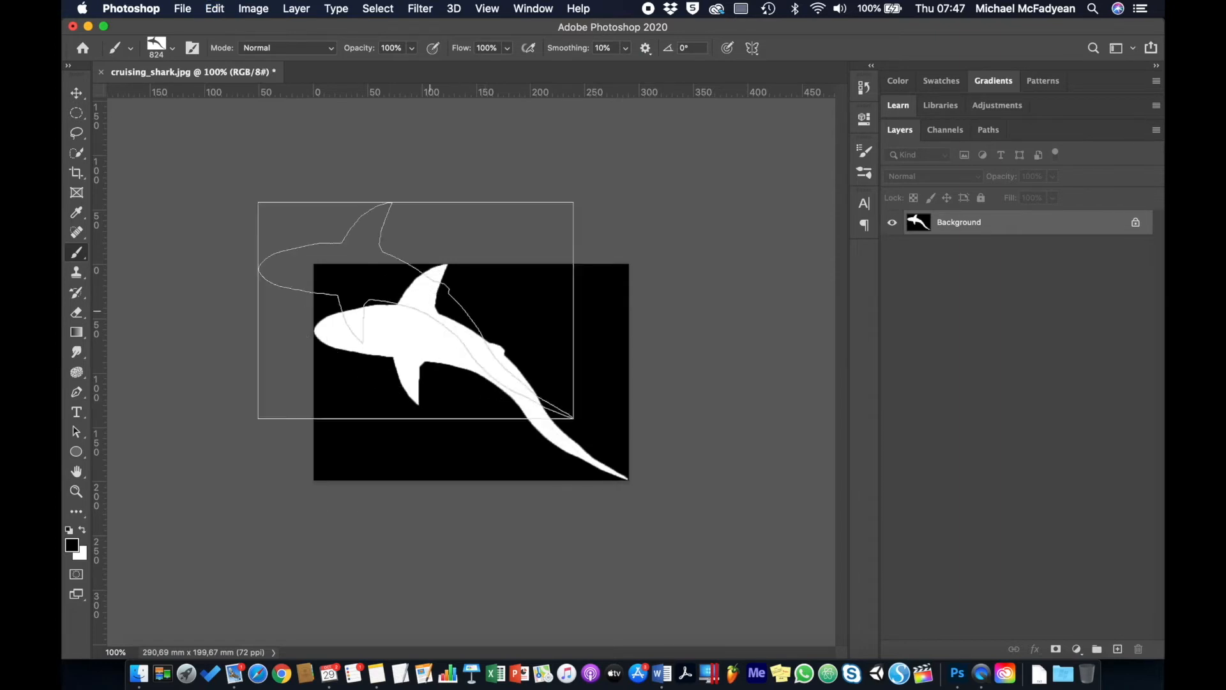
Invert the colors of the shark image so the shark is black on a white background
left_click(233, 9)
mouse_move(287, 50)
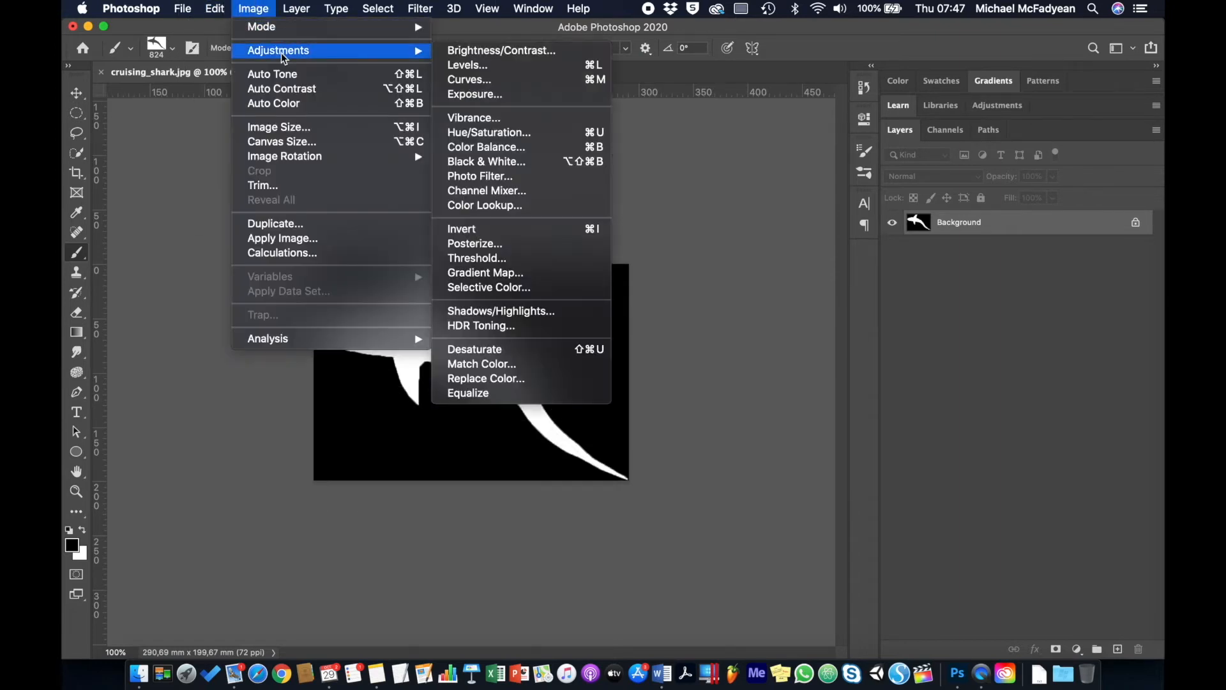
left_click(540, 235)
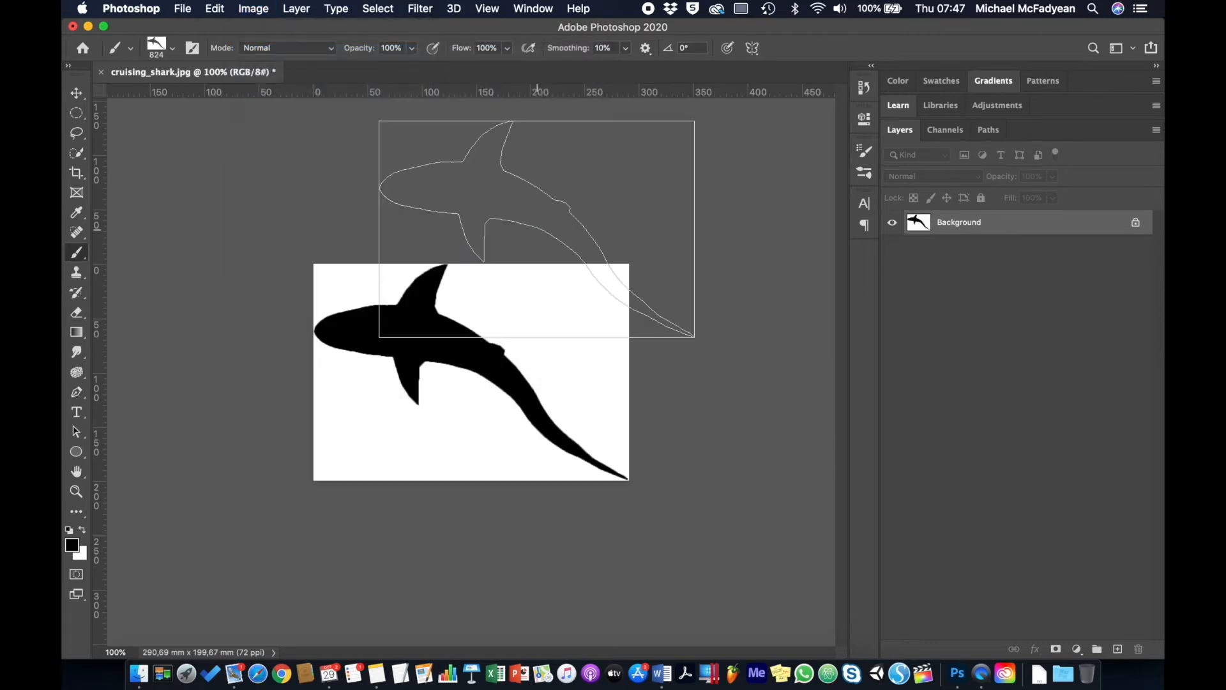
Define the inverted image as a brush preset named with the owner's first name followed by "Shark Brush 2", and stamp it once over the image
left_click(215, 8)
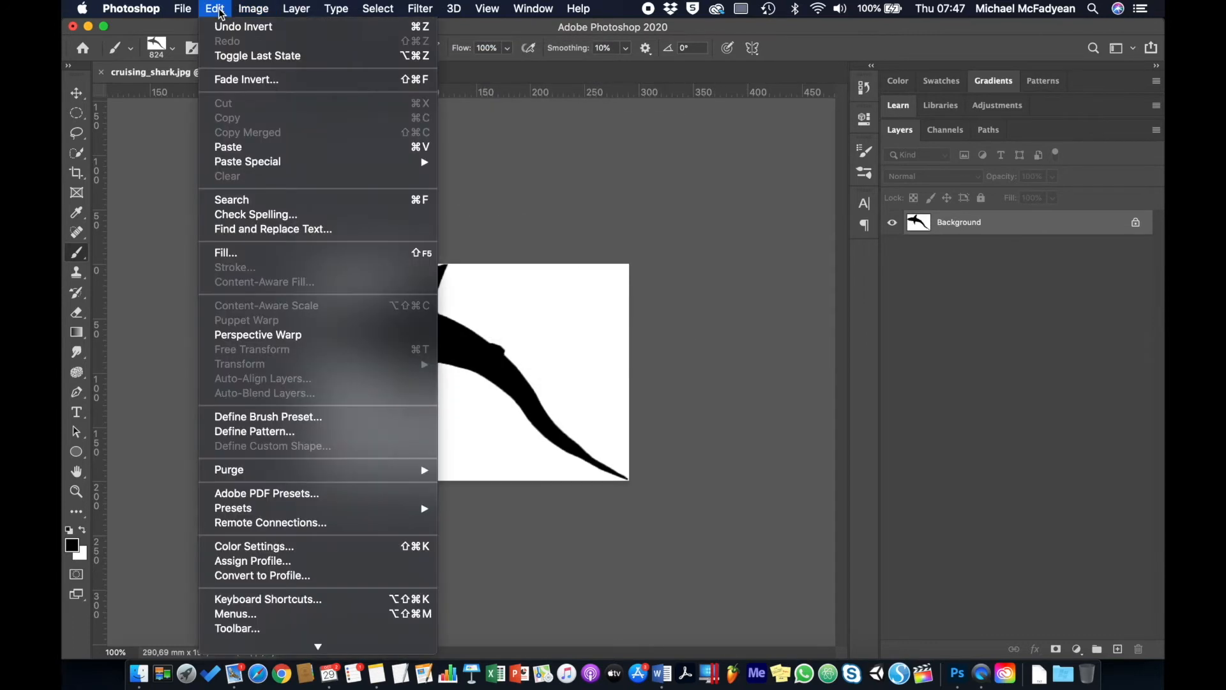
left_click(338, 418)
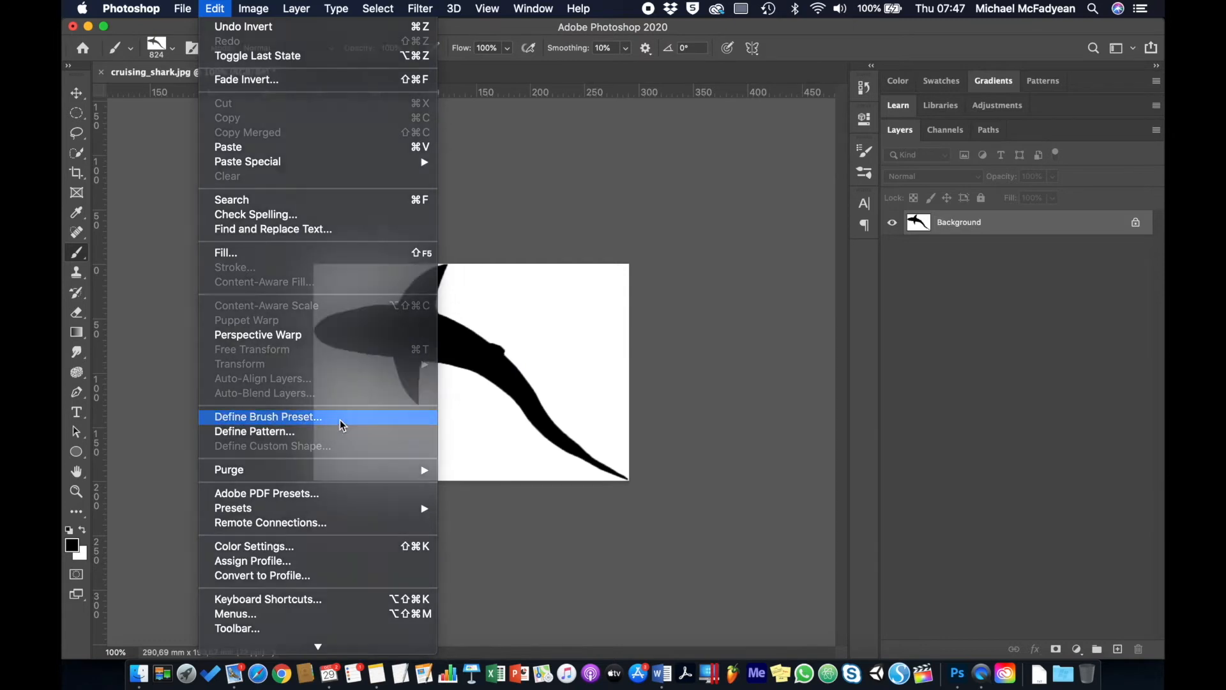
type("Mikes Shark")
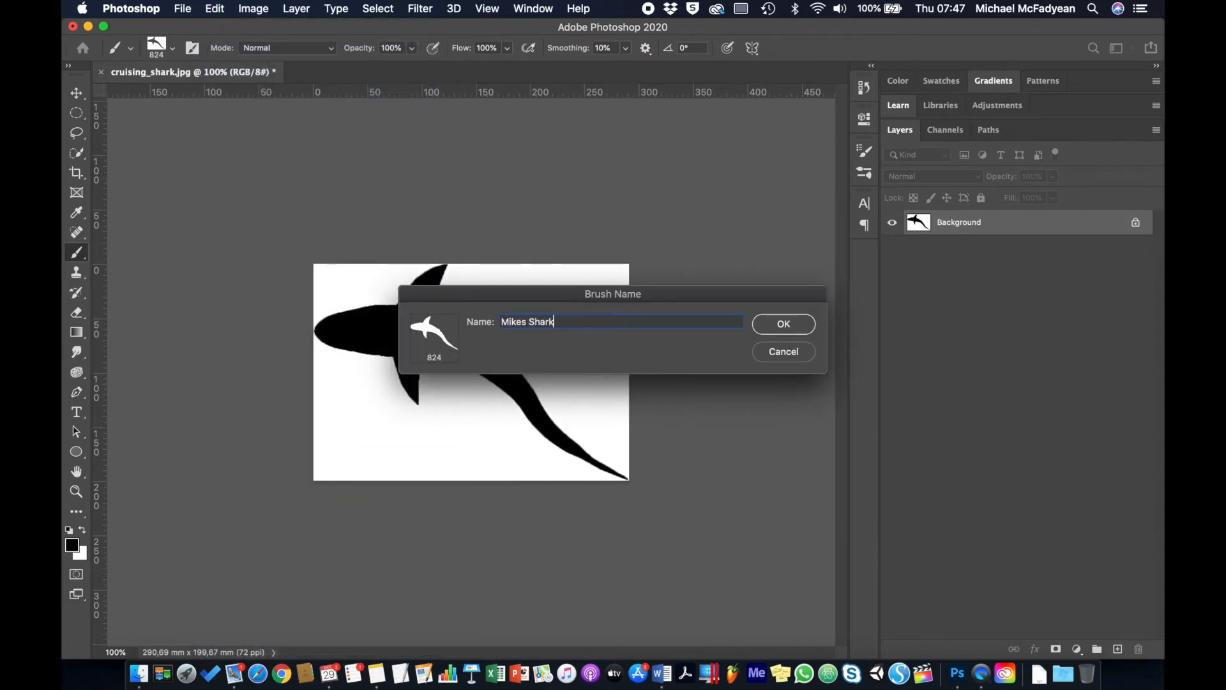
type(" Brush 2")
left_click(782, 324)
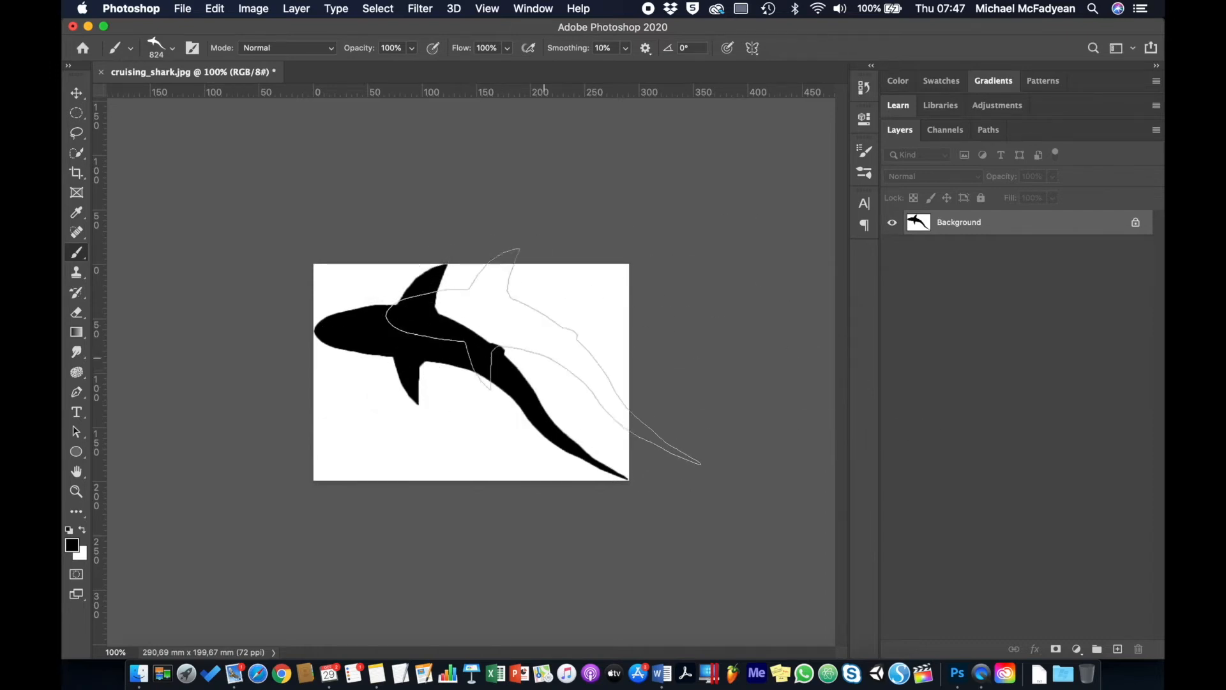
left_click(560, 334)
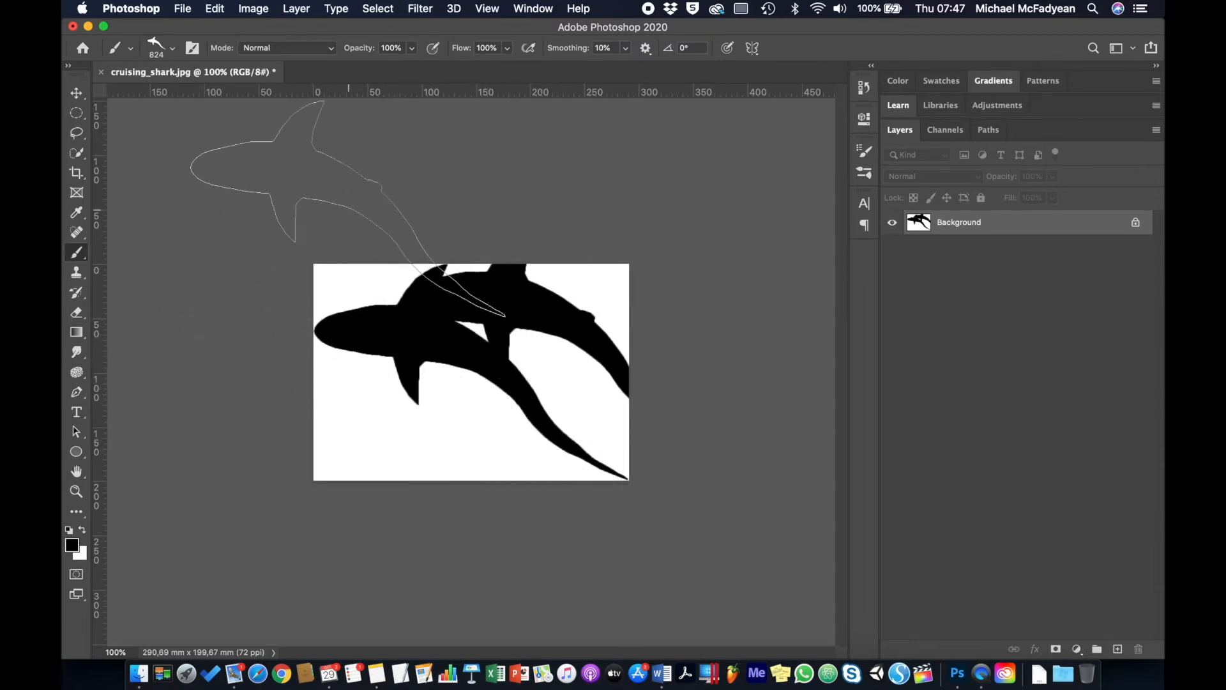
Create a new portrait document from the A4 print preset, 210 x 297 mm at 300 ppi
left_click(183, 11)
left_click(194, 26)
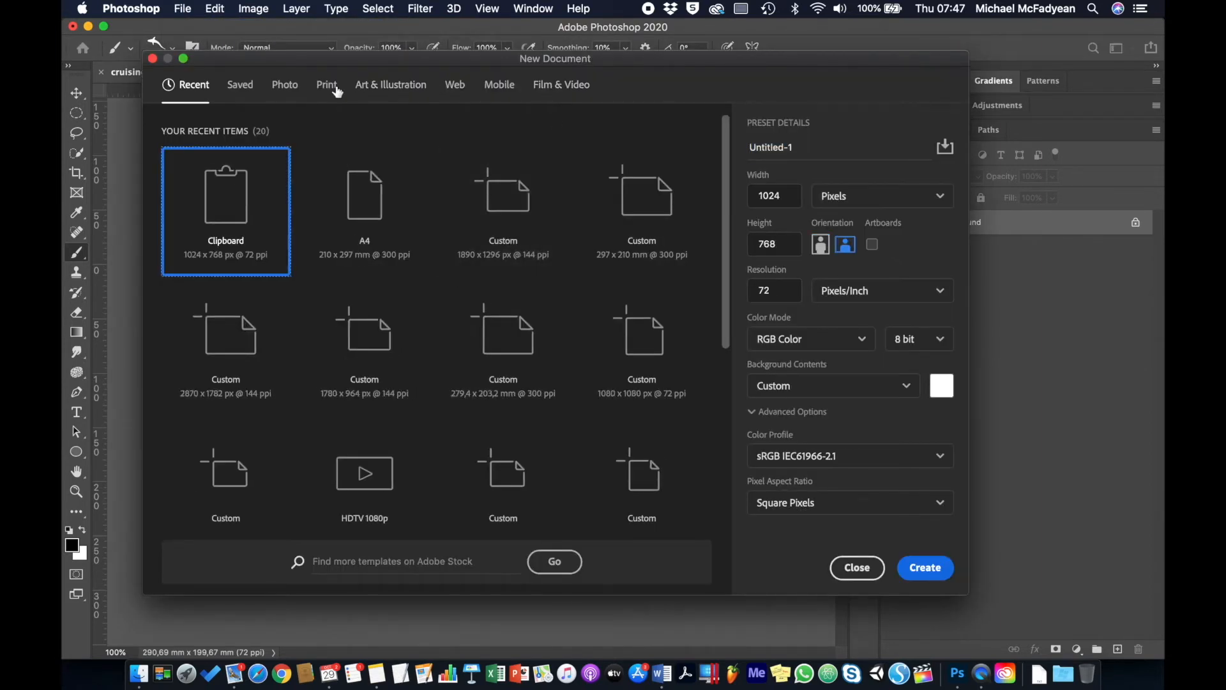
left_click(328, 88)
left_click(636, 203)
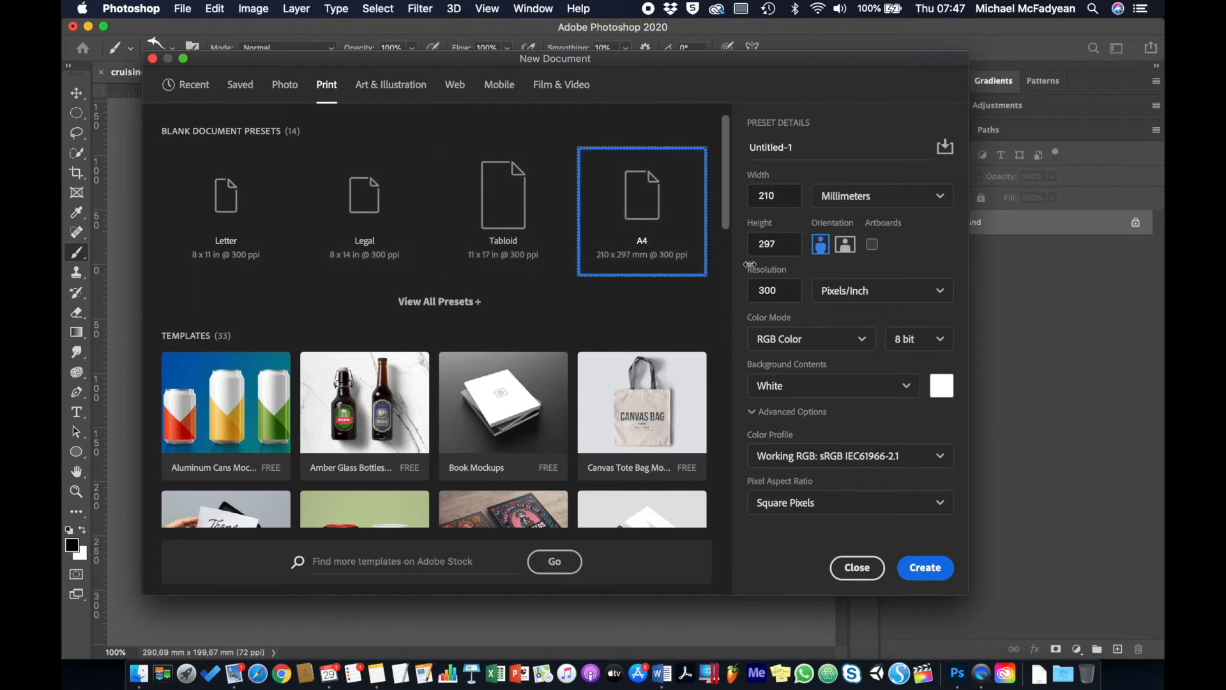
left_click(925, 565)
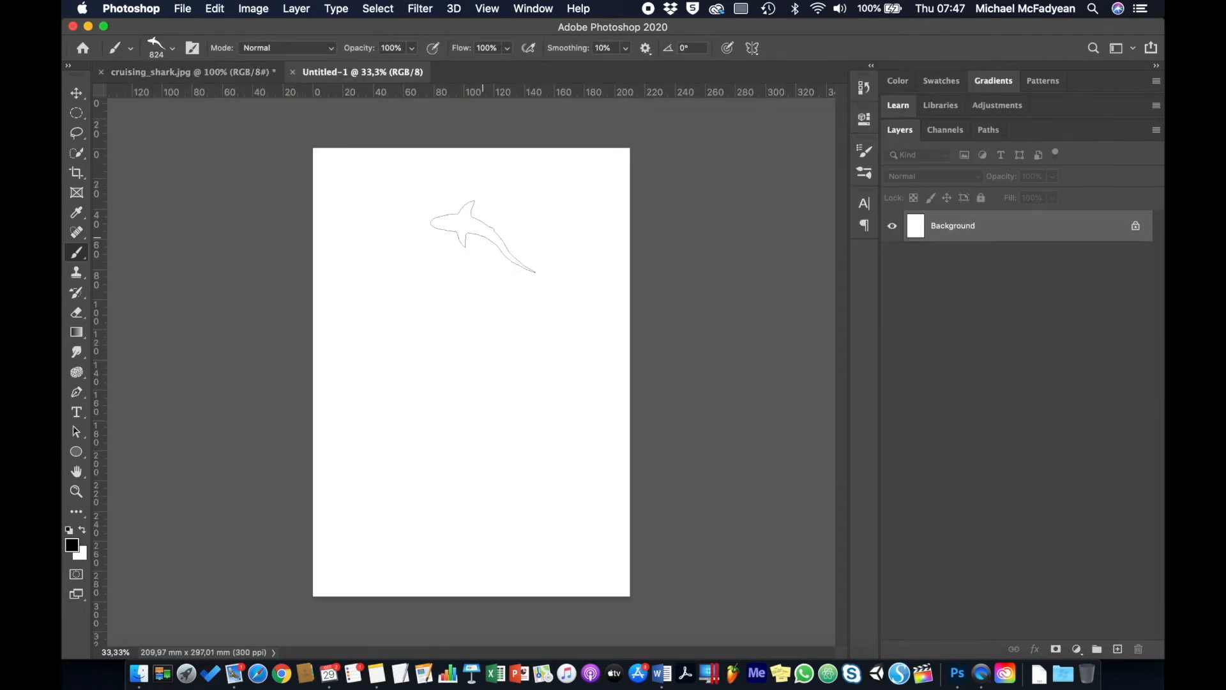
Reduce the shark brush size to 300 px
key("bracketleft")
key("bracketleft")
key("bracketleft")
key("bracketleft")
key("bracketleft")
key("bracketleft")
Try stamping four single sharks and painting a shark stroke down the A4 page, and undo all the marks
left_click(543, 188)
left_click(427, 189)
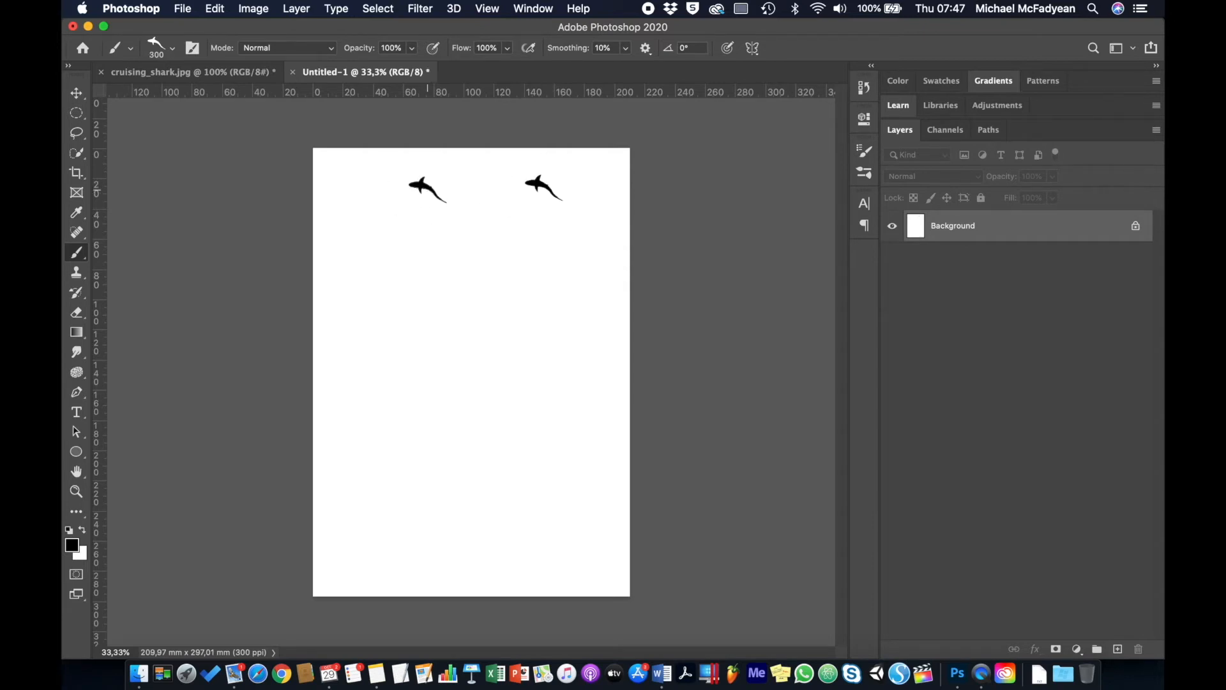
left_click(427, 260)
left_click(557, 259)
mouse_move(498, 245)
left_mouse_down()
mouse_move(502, 290)
mouse_move(414, 507)
left_mouse_up()
key("super+z")
key("super+z")
key("super+z")
key("super+z")
key("super+z")
Set the shark brush tip's spacing to 90% in the brush settings
left_click(195, 48)
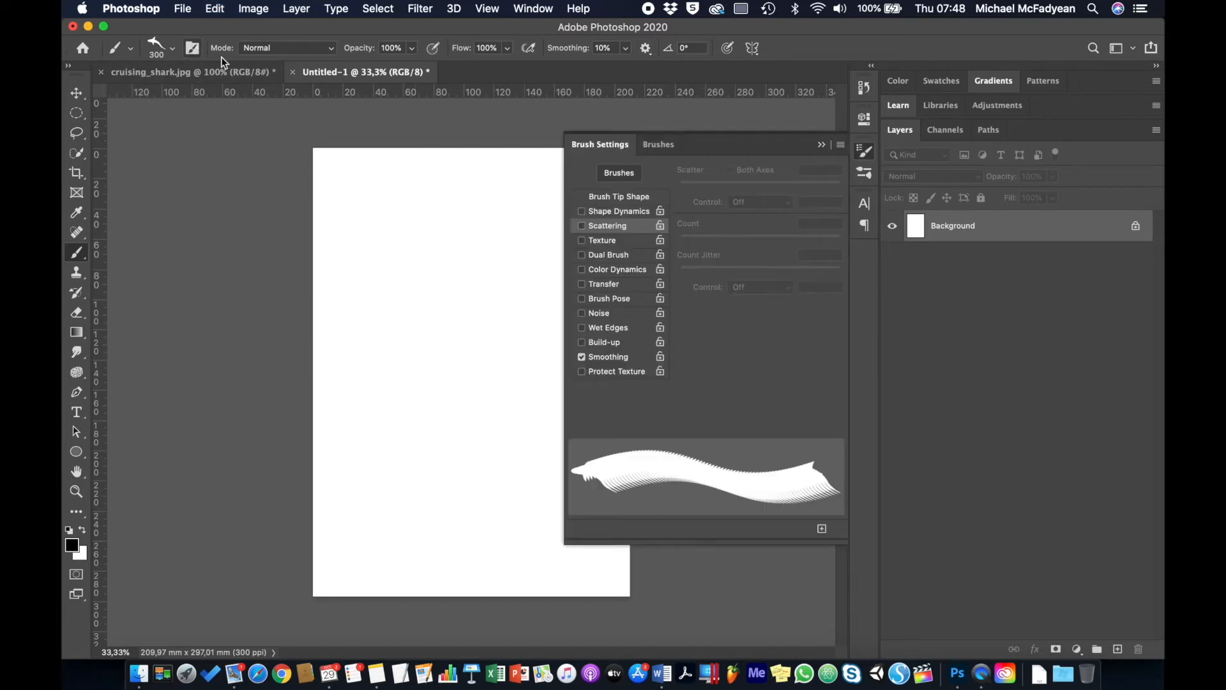
left_click(626, 197)
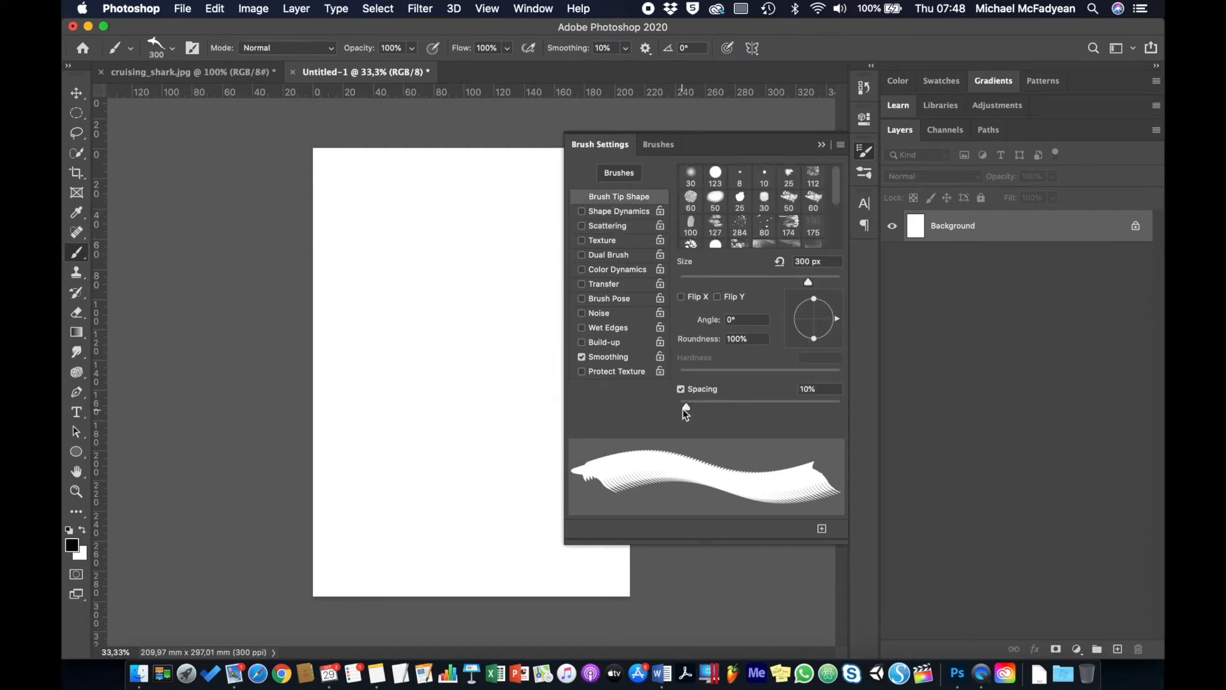
left_click_drag(687, 406, 751, 410)
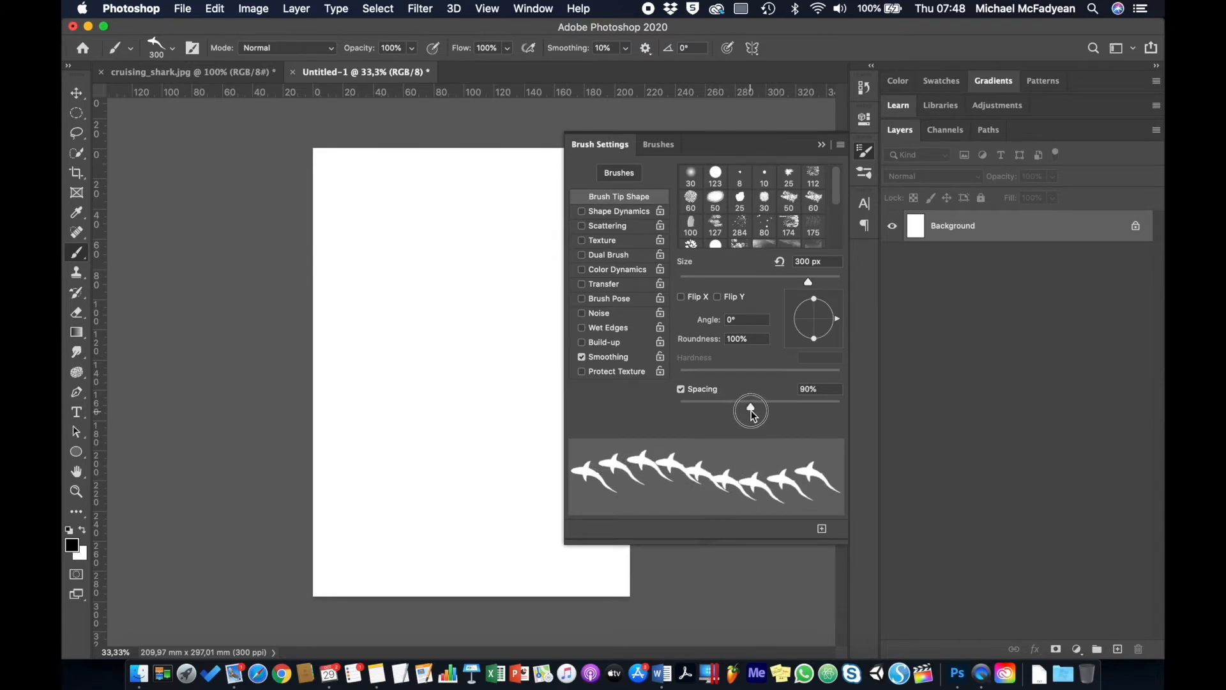
Enable Shape Dynamics with 78% size jitter, 25% minimum diameter and 92% angle jitter
left_click(628, 212)
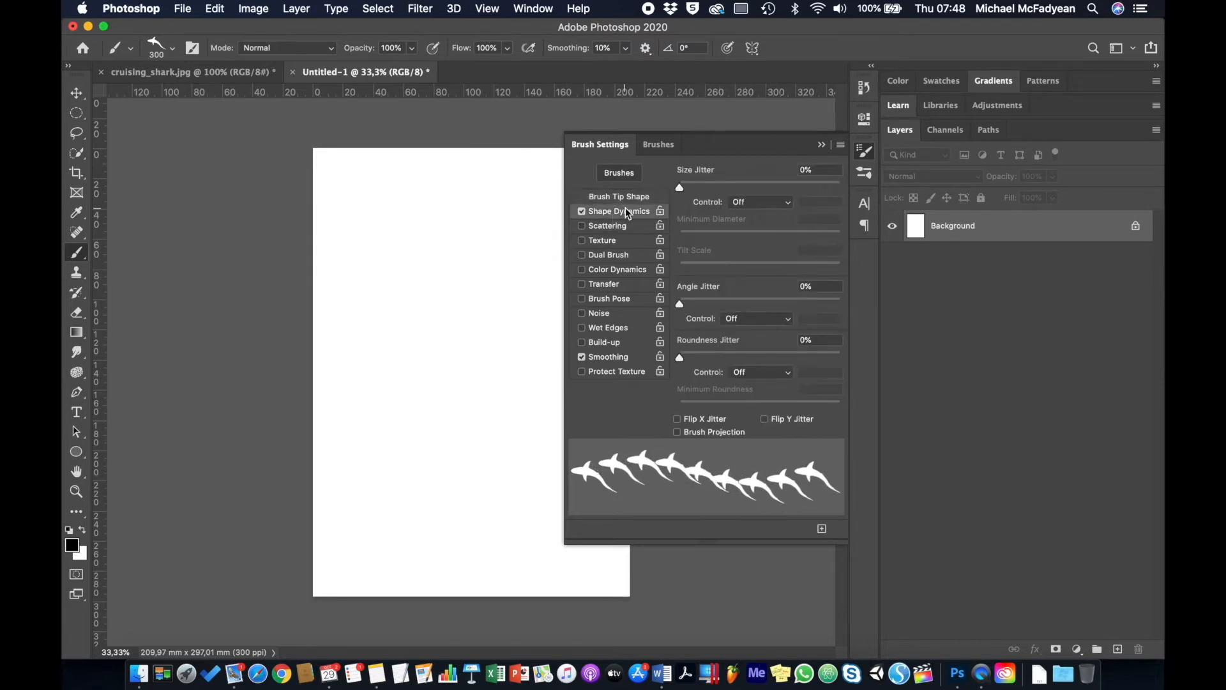
left_click_drag(682, 190, 806, 201)
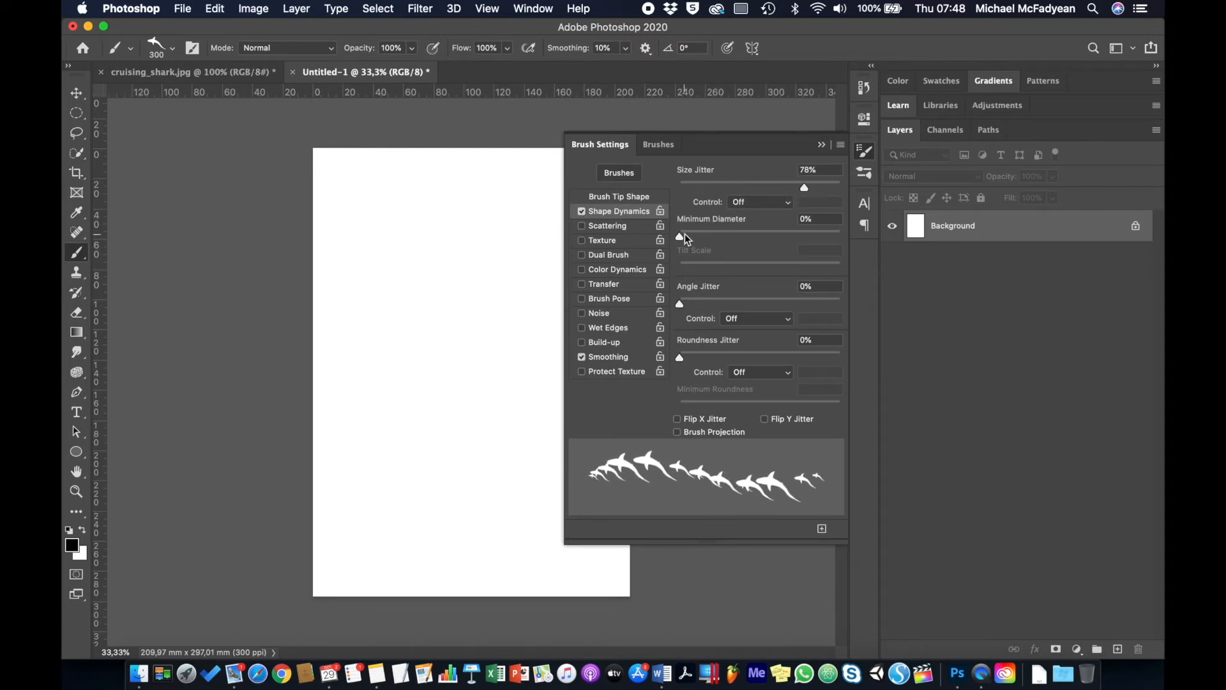
left_click_drag(681, 237, 719, 237)
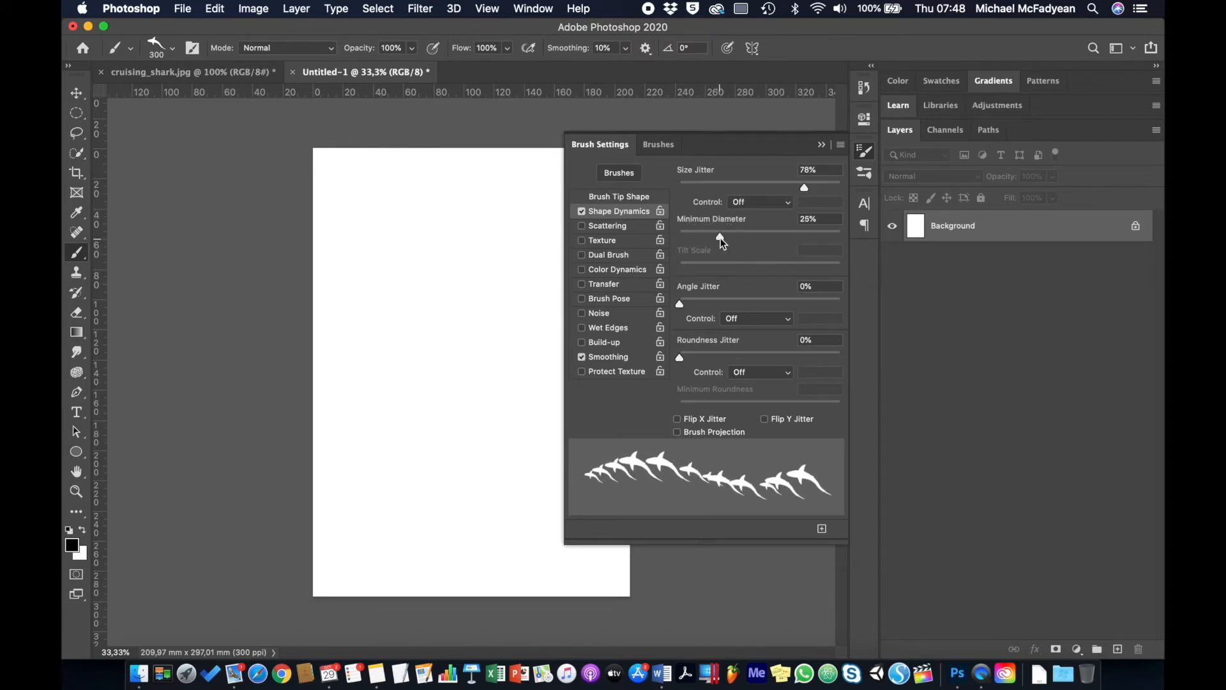
left_click_drag(680, 303, 829, 305)
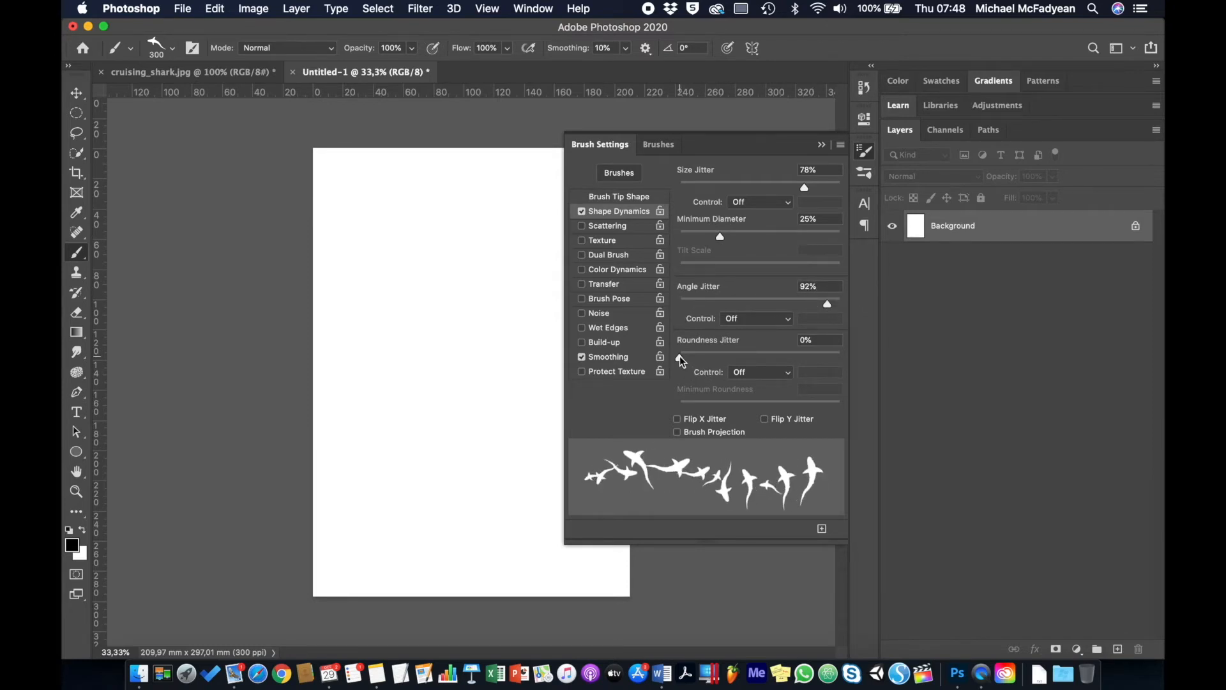
Enable Scattering with 238% scatter, a count of 3 and 37% count jitter
left_click(614, 226)
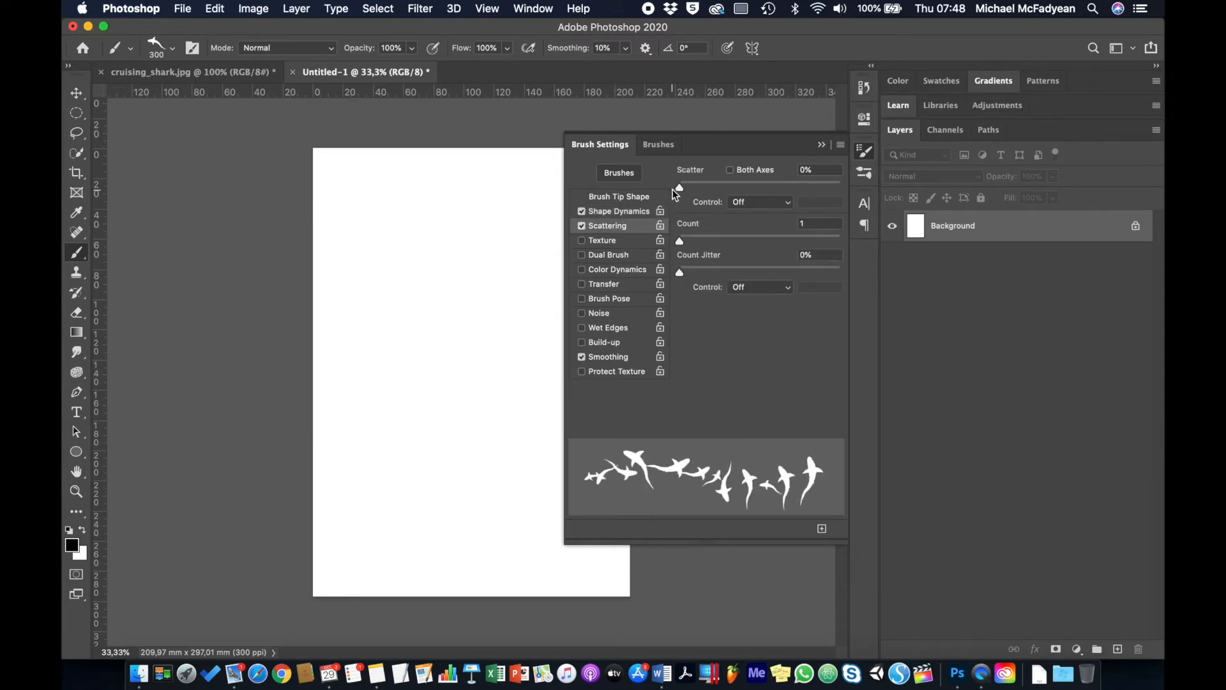
left_click_drag(680, 187, 719, 198)
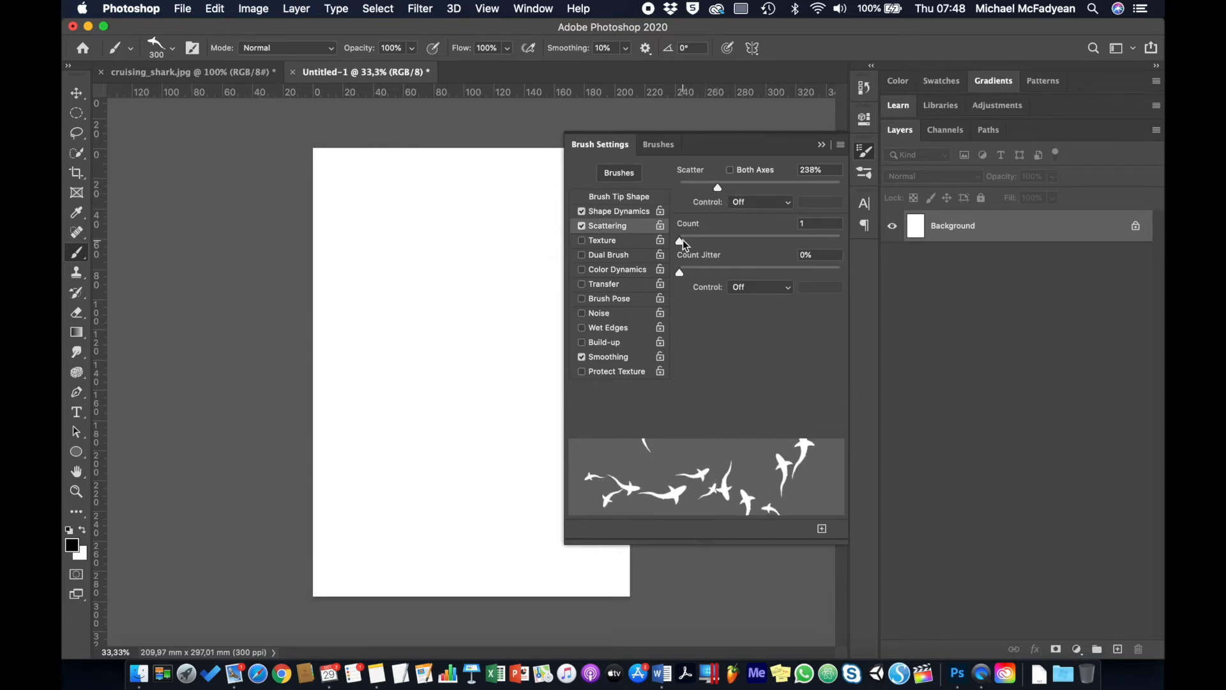
mouse_move(686, 249)
left_mouse_down()
mouse_move(707, 250)
mouse_move(687, 271)
mouse_move(739, 276)
left_mouse_up()
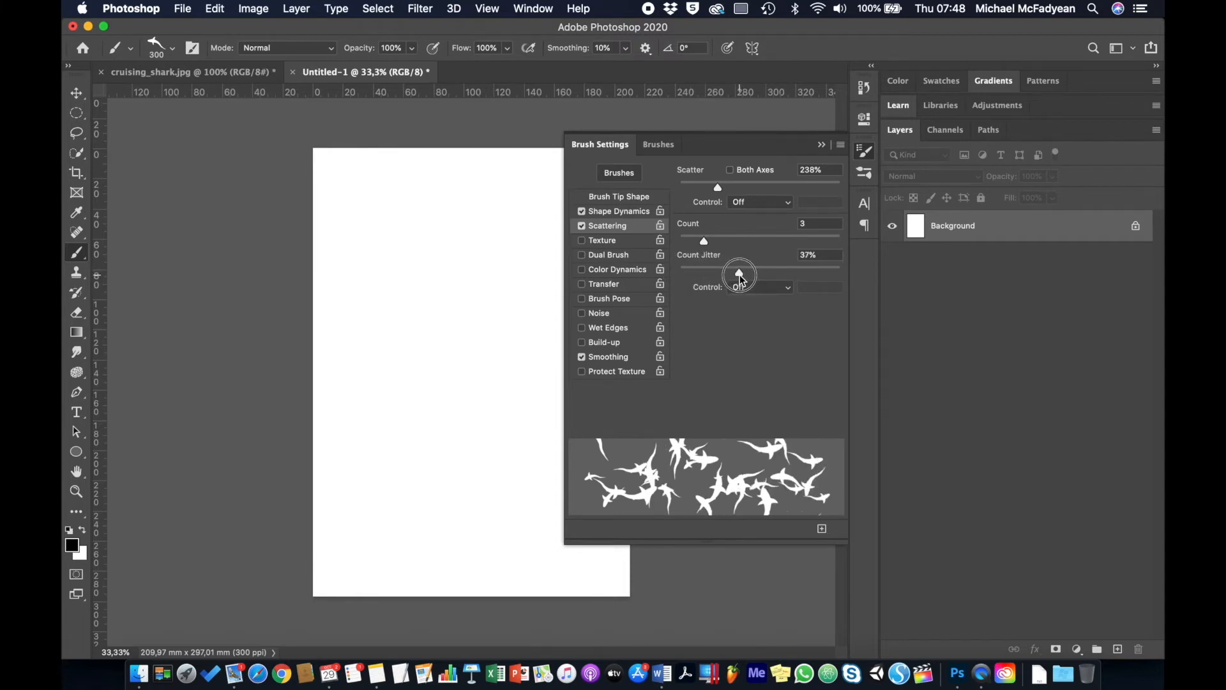
Enable Color Dynamics for the brush and set the foreground color to greyish blue 4c7588
left_click(610, 270)
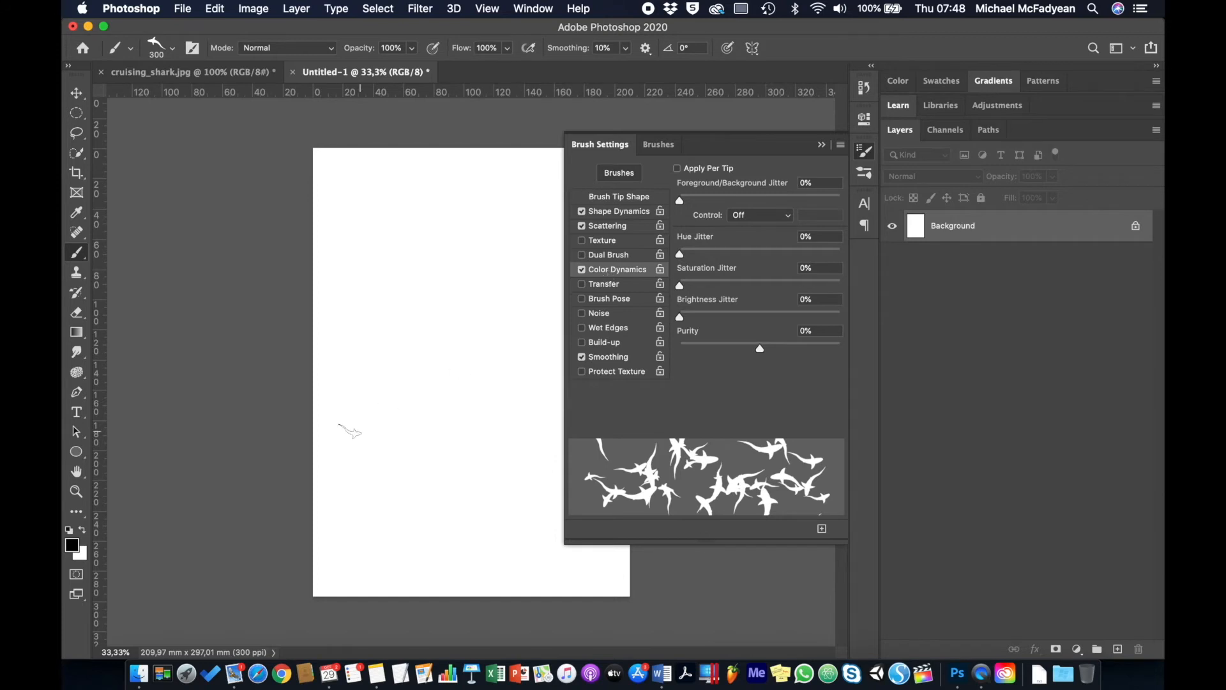
left_click(74, 546)
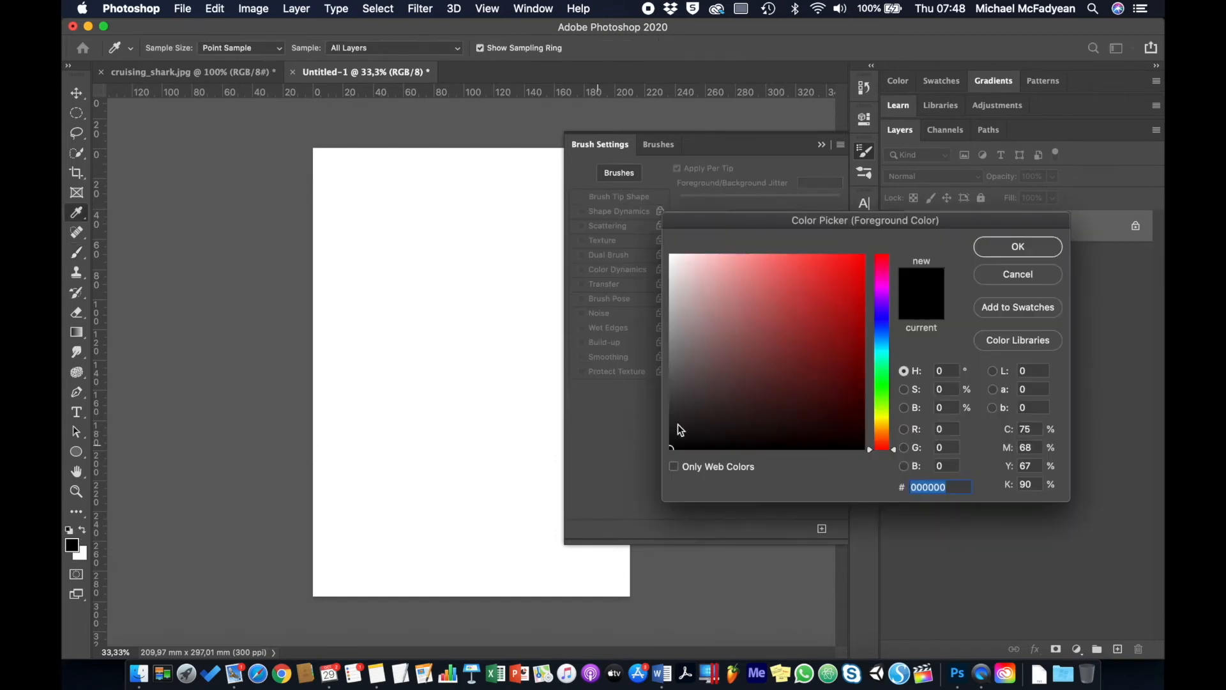
left_click(882, 343)
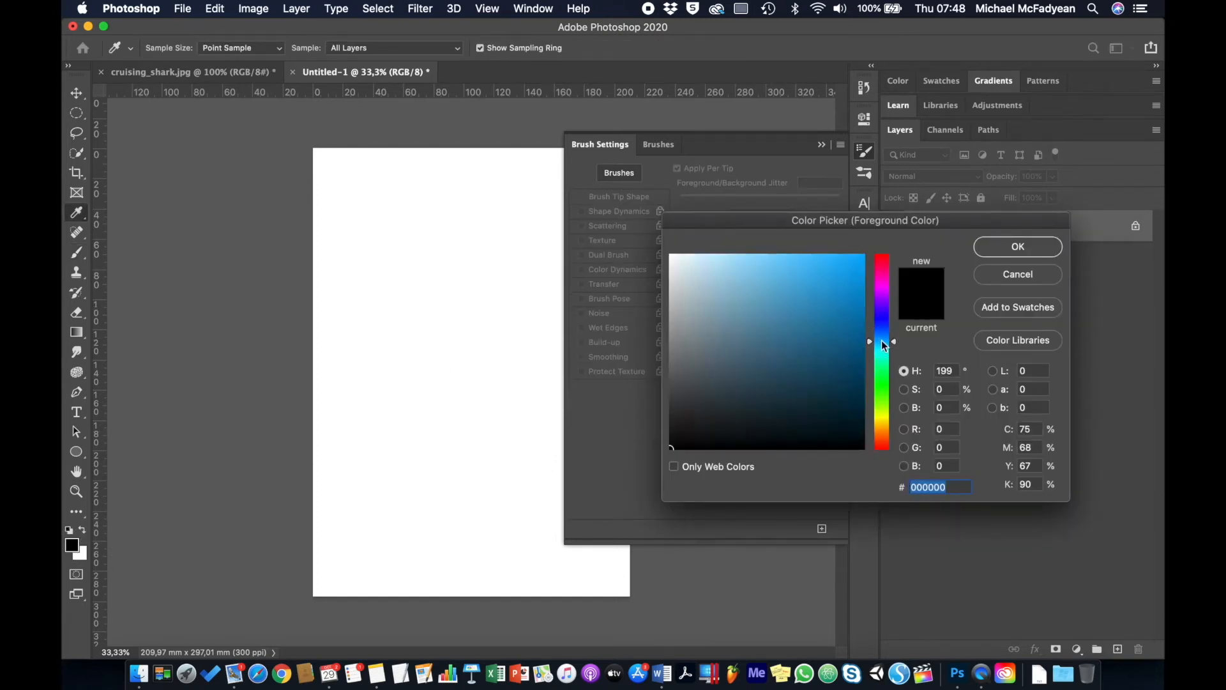
left_click_drag(717, 356, 756, 344)
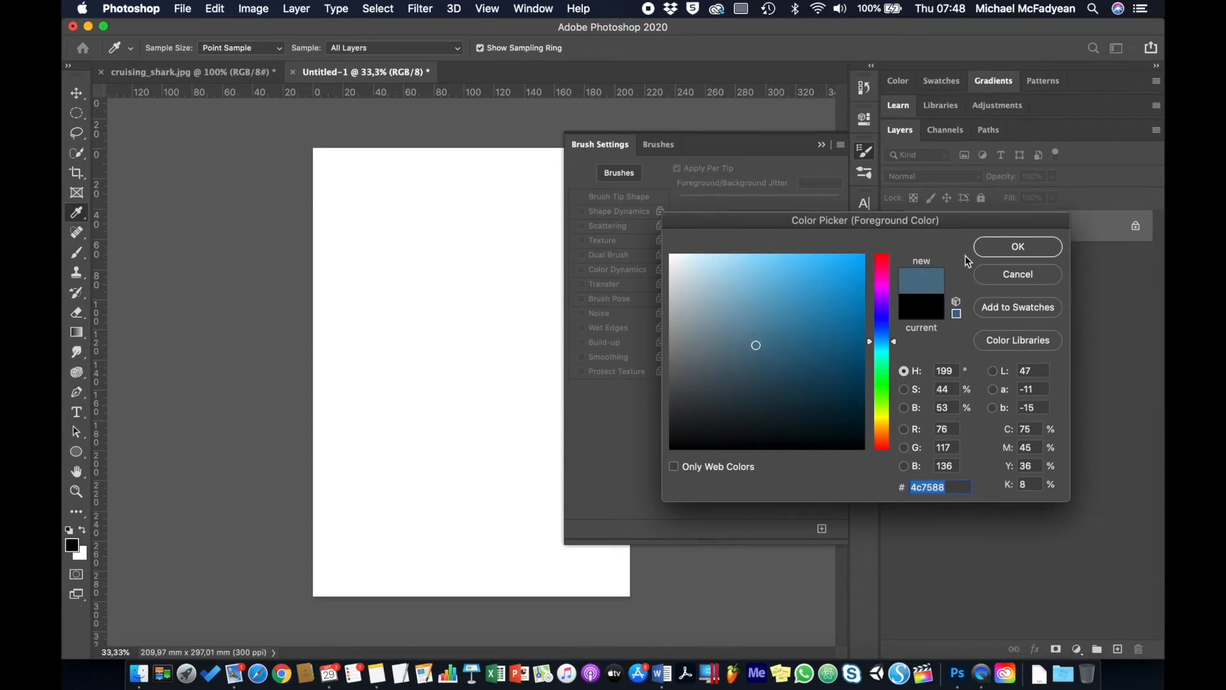
left_click(1009, 246)
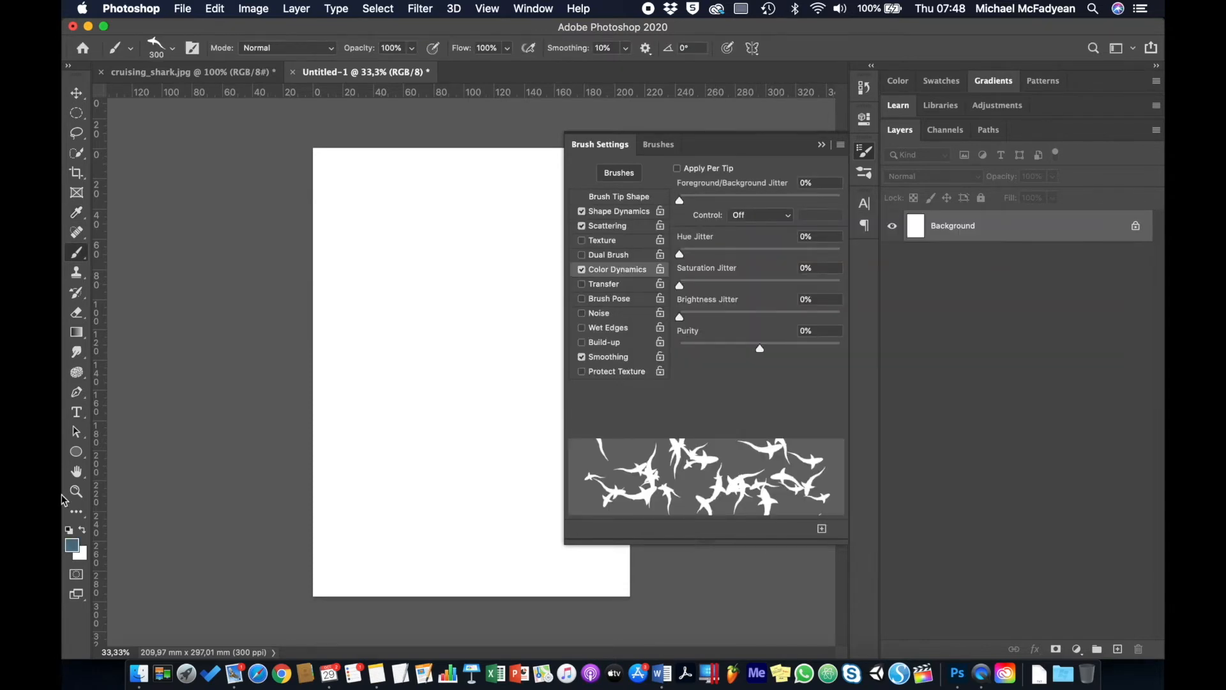
Set the background color to a light grey
left_click(80, 554)
left_click_drag(671, 302, 676, 295)
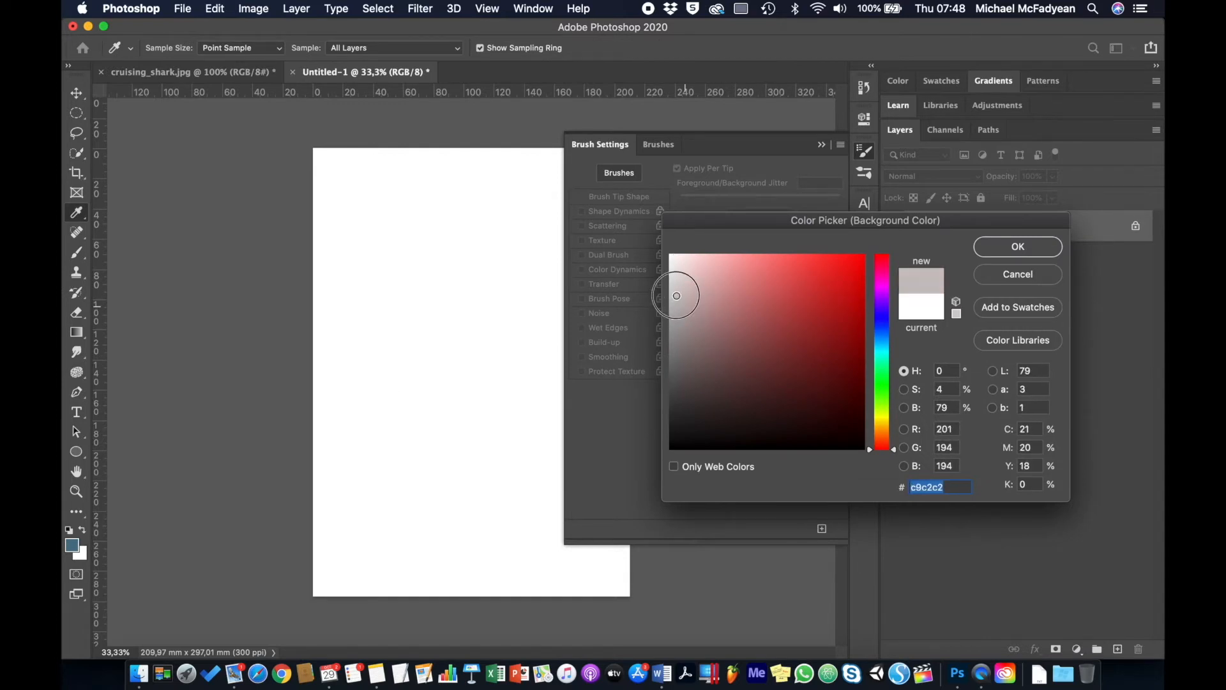
left_click(670, 256)
left_click(1009, 246)
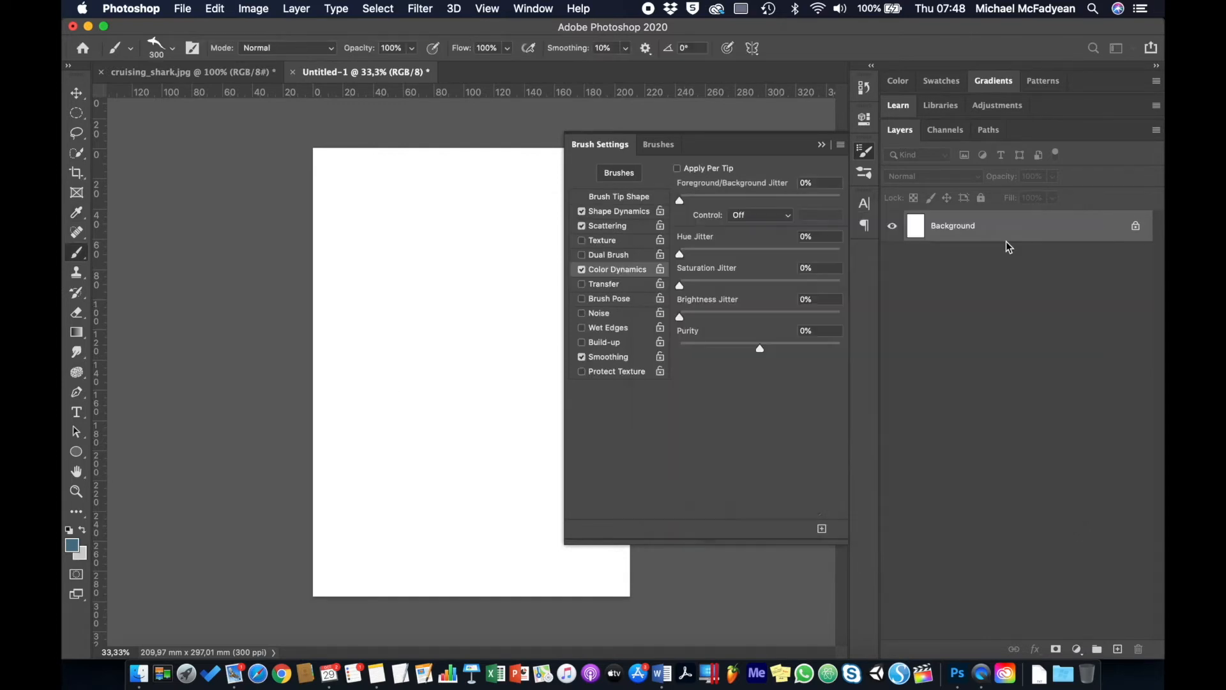
Apply the color dynamics per tip with 100% foreground/background jitter, and paint a winding stroke of sharks down the page
left_click(678, 169)
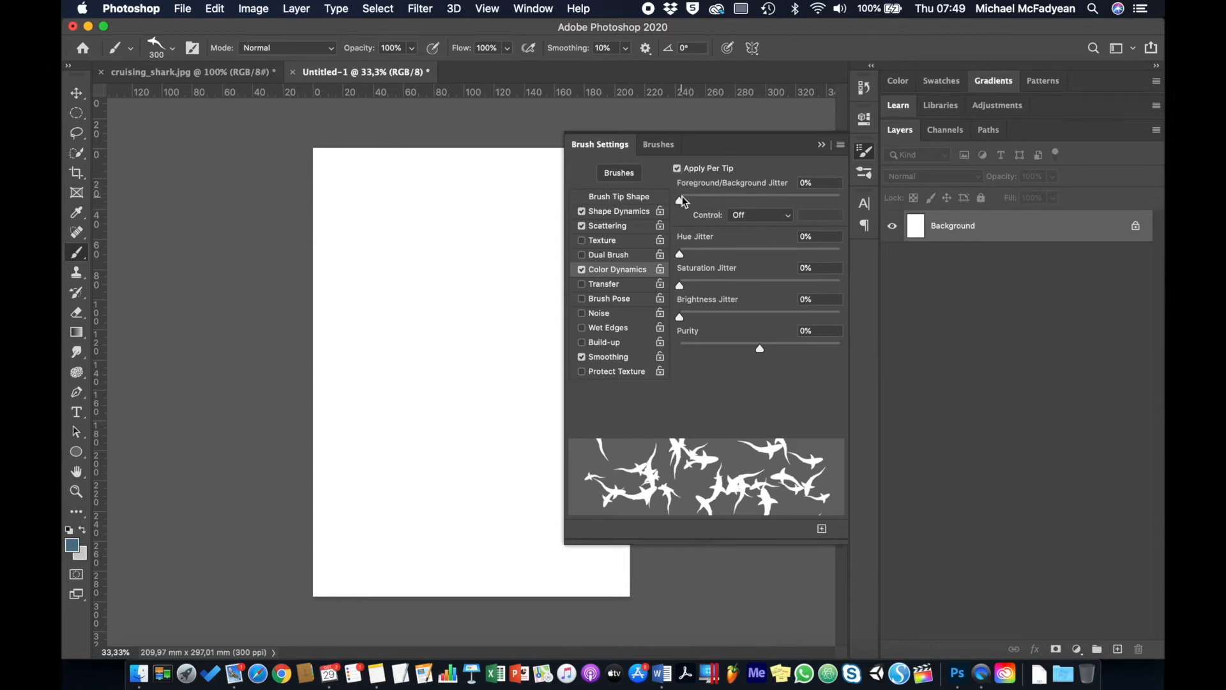
left_click_drag(681, 202, 856, 206)
mouse_move(412, 214)
left_mouse_down()
mouse_move(405, 273)
mouse_move(445, 290)
mouse_move(458, 319)
mouse_move(414, 435)
mouse_move(437, 486)
mouse_move(503, 525)
left_mouse_up()
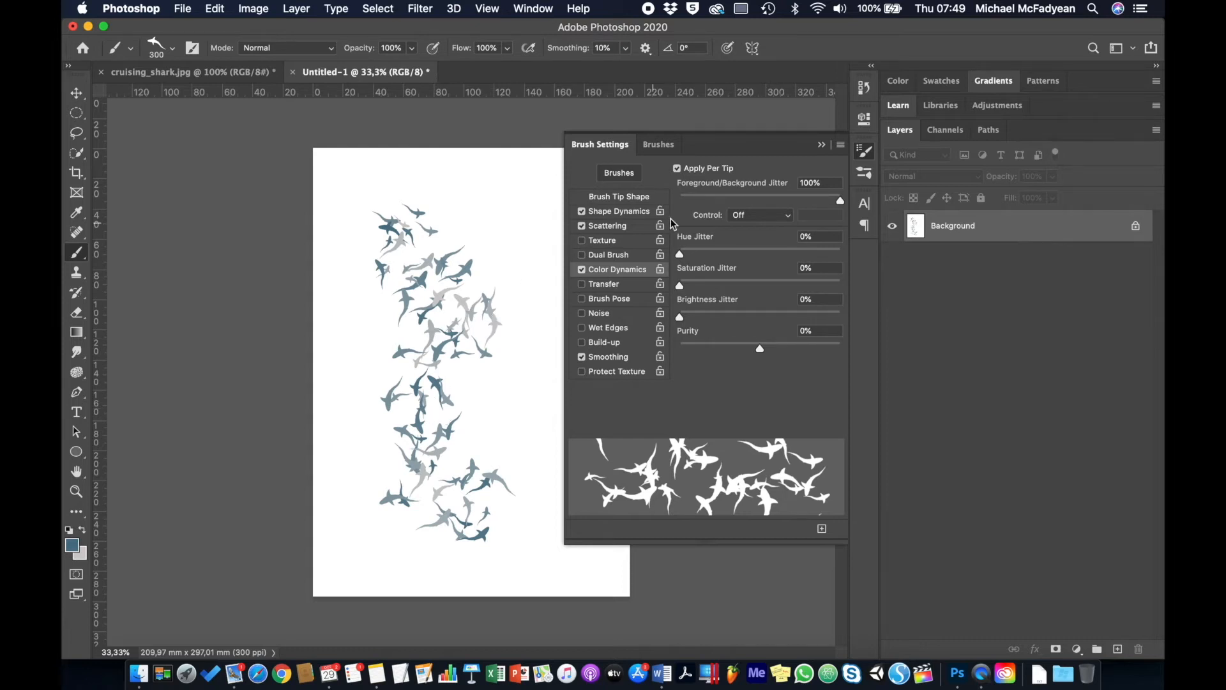
Save the brush as a new preset named with the owner's first name followed by "Shark Brush 2", capturing its size, tool settings and color
left_click(639, 198)
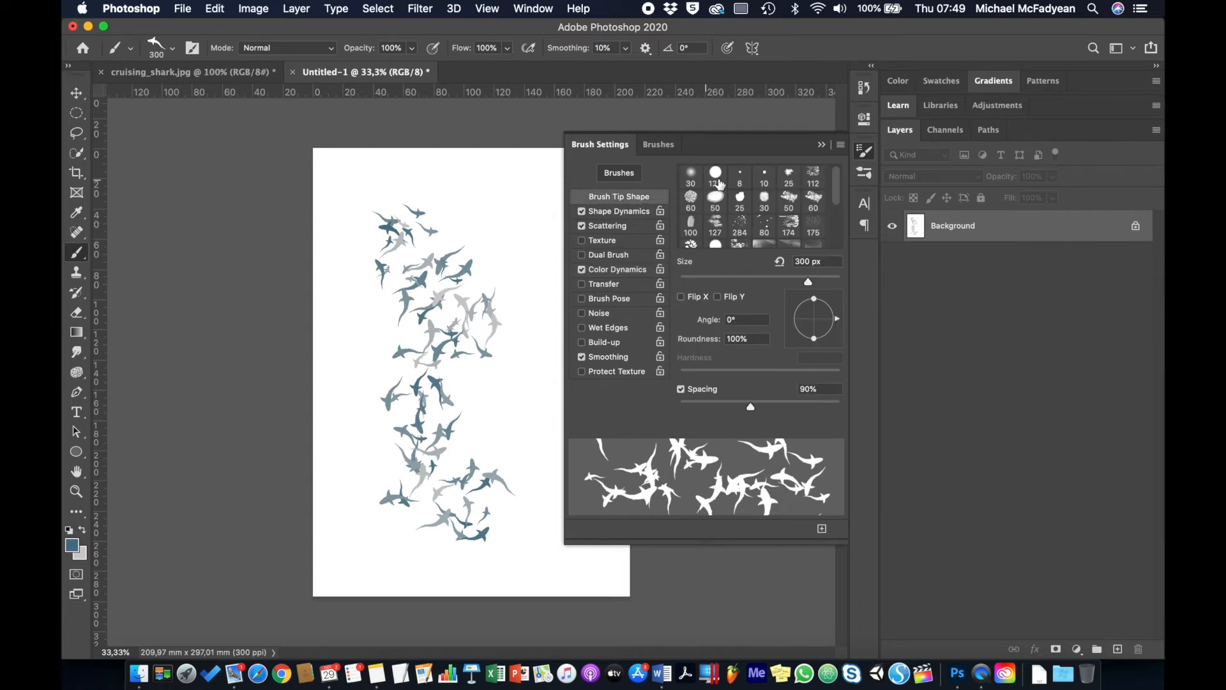
left_click(840, 145)
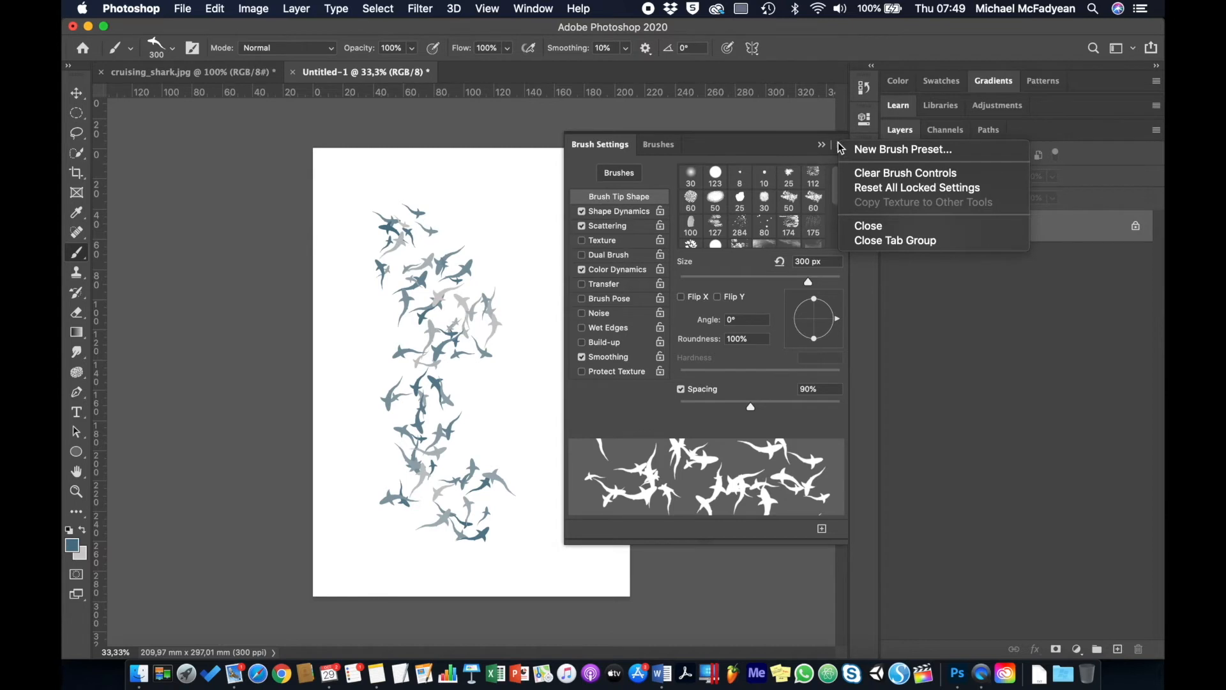
left_click(875, 150)
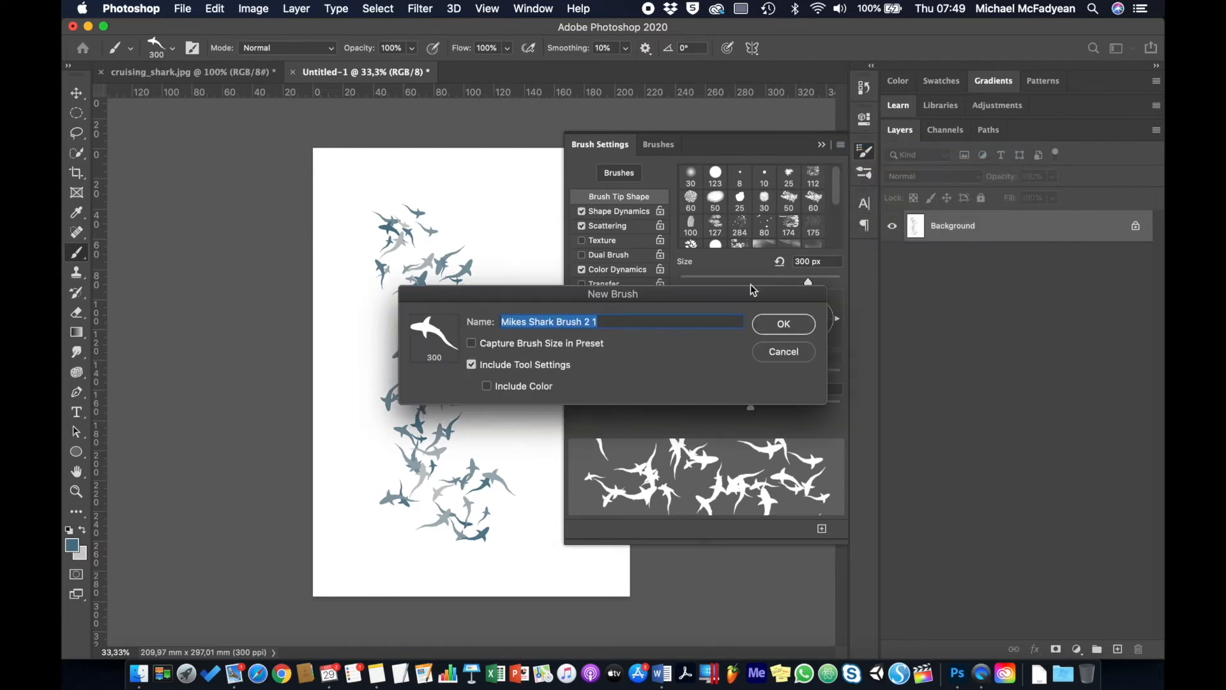
key("Right")
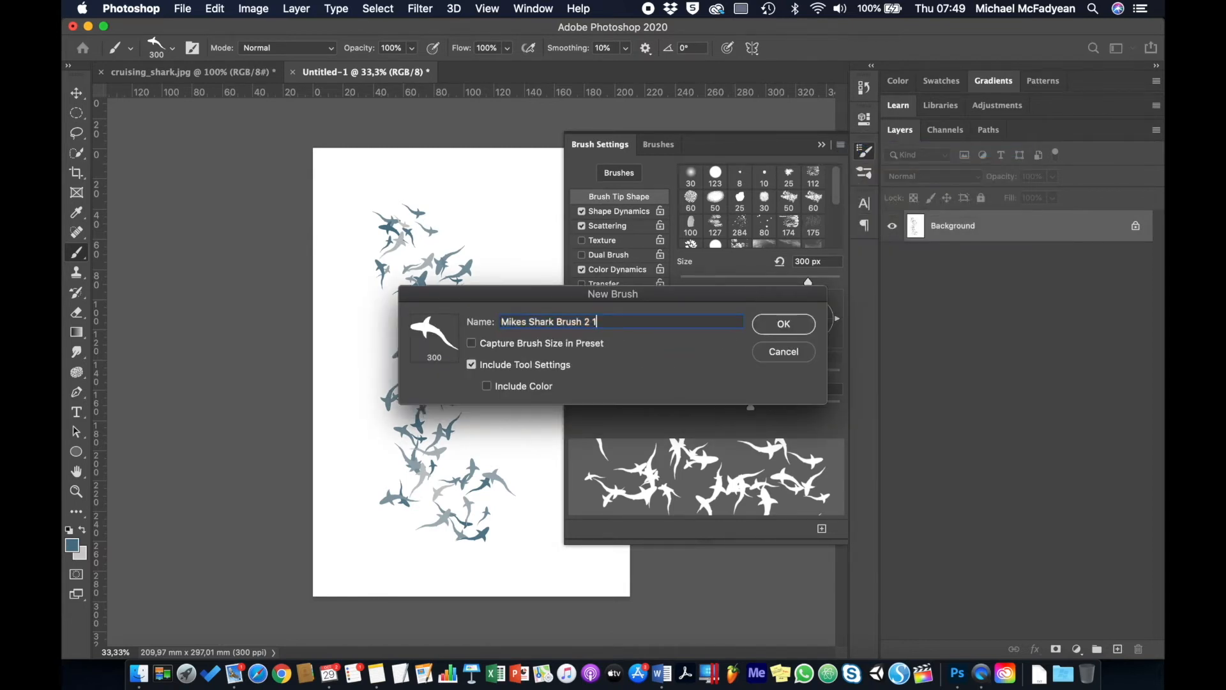
key("BackSpace")
key("BackSpace")
left_click(473, 345)
left_click(497, 390)
left_click(774, 327)
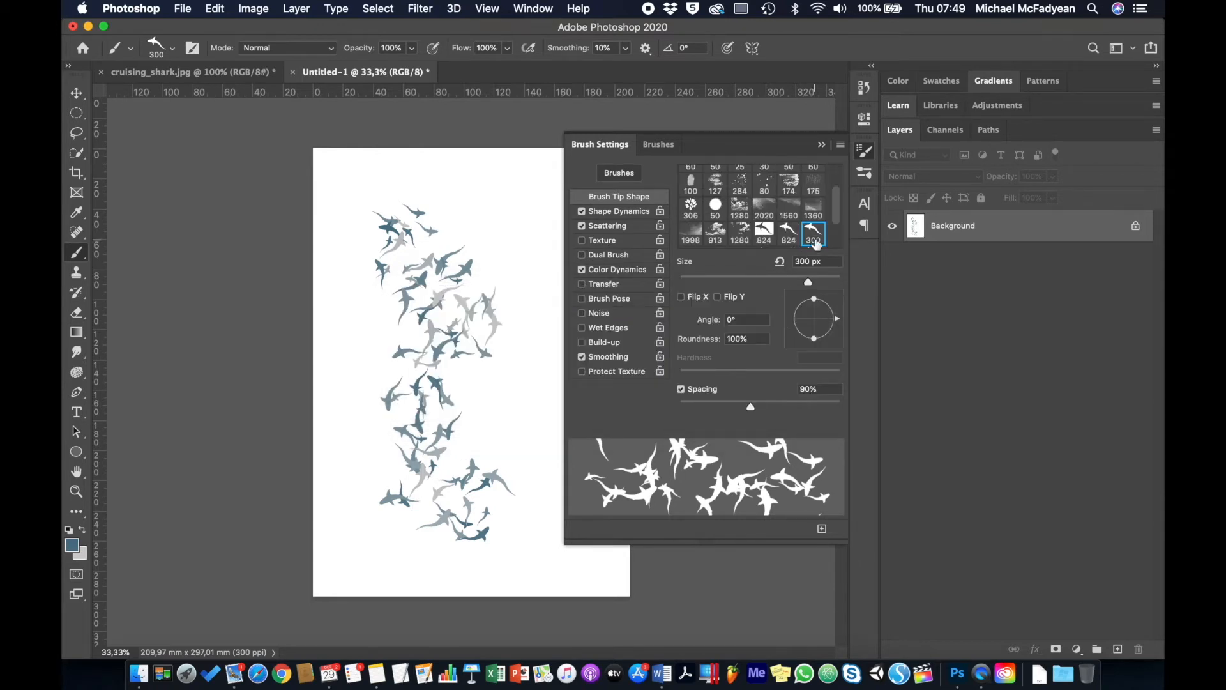
Open Durban Post Card.psd from the Activity_5-1-1_Files folder
left_click(822, 147)
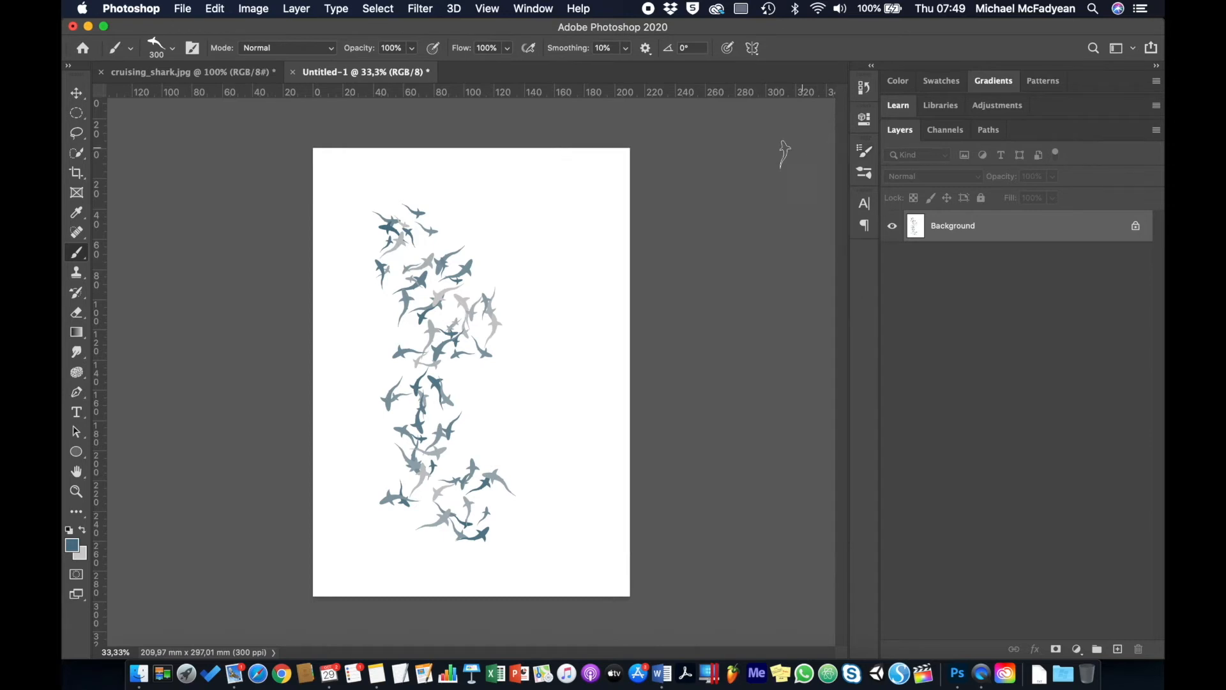
left_click(81, 89)
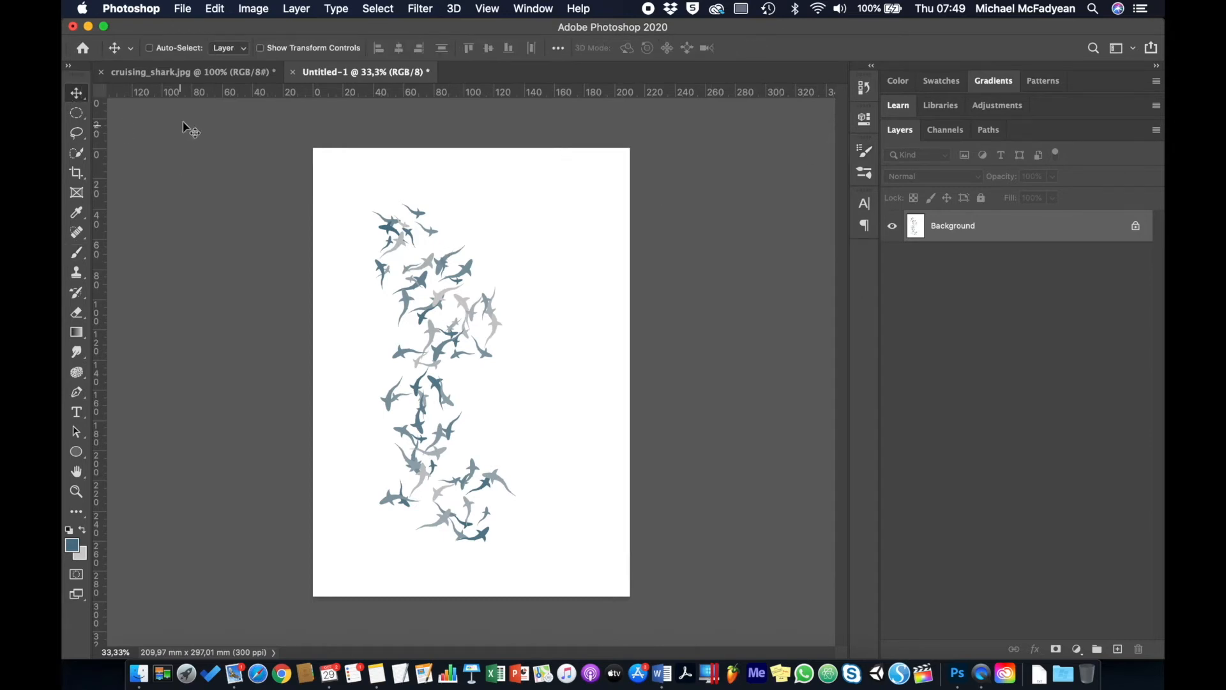
left_click(181, 9)
left_click(200, 42)
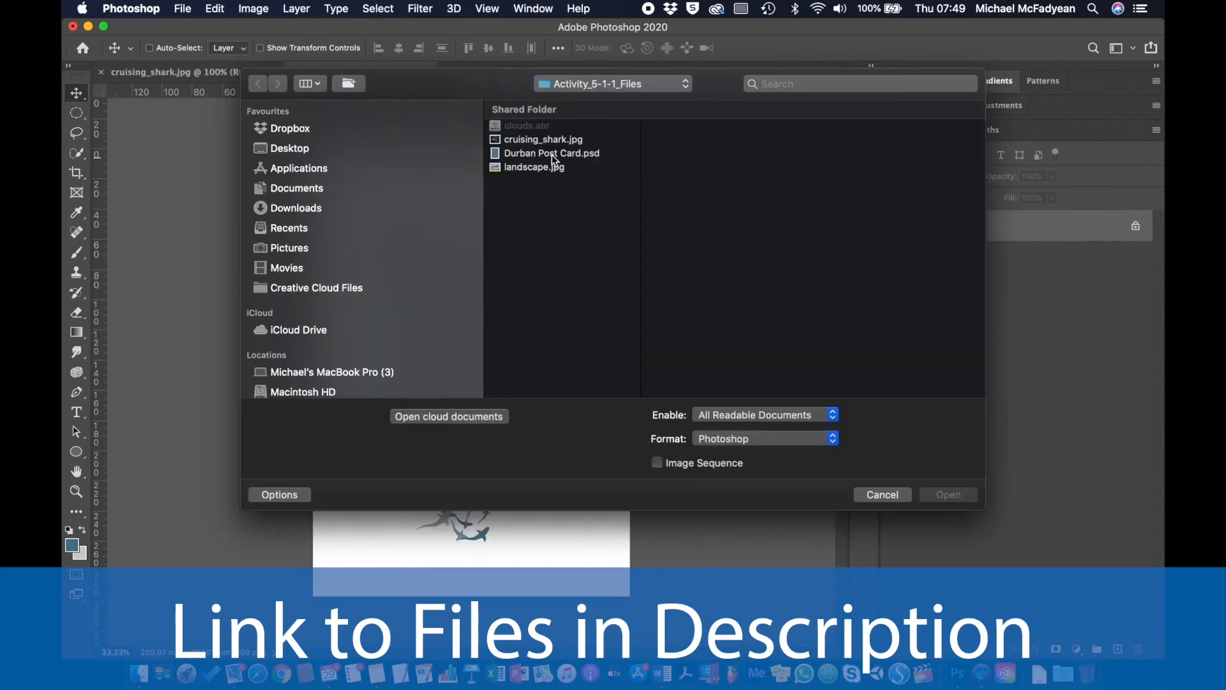
double_click(551, 155)
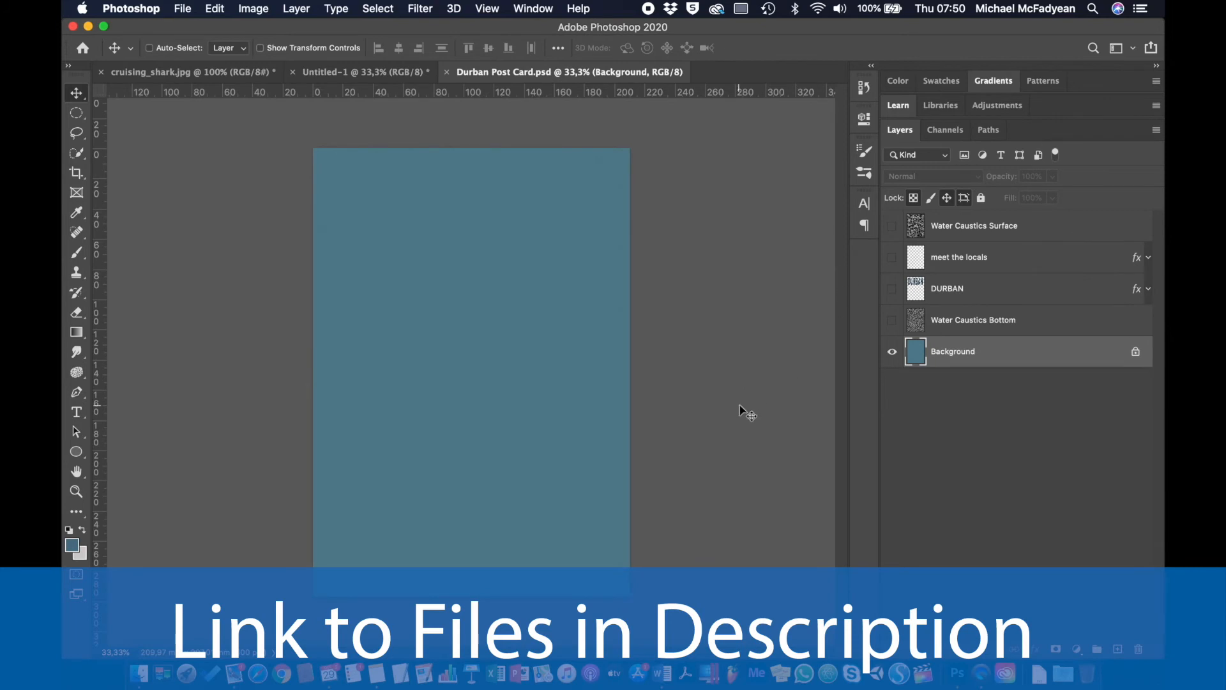
Preview the hidden layers one by one from Water Caustics Bottom up to Water Caustics Surface, and hide them again
left_click(894, 322)
left_click(976, 322)
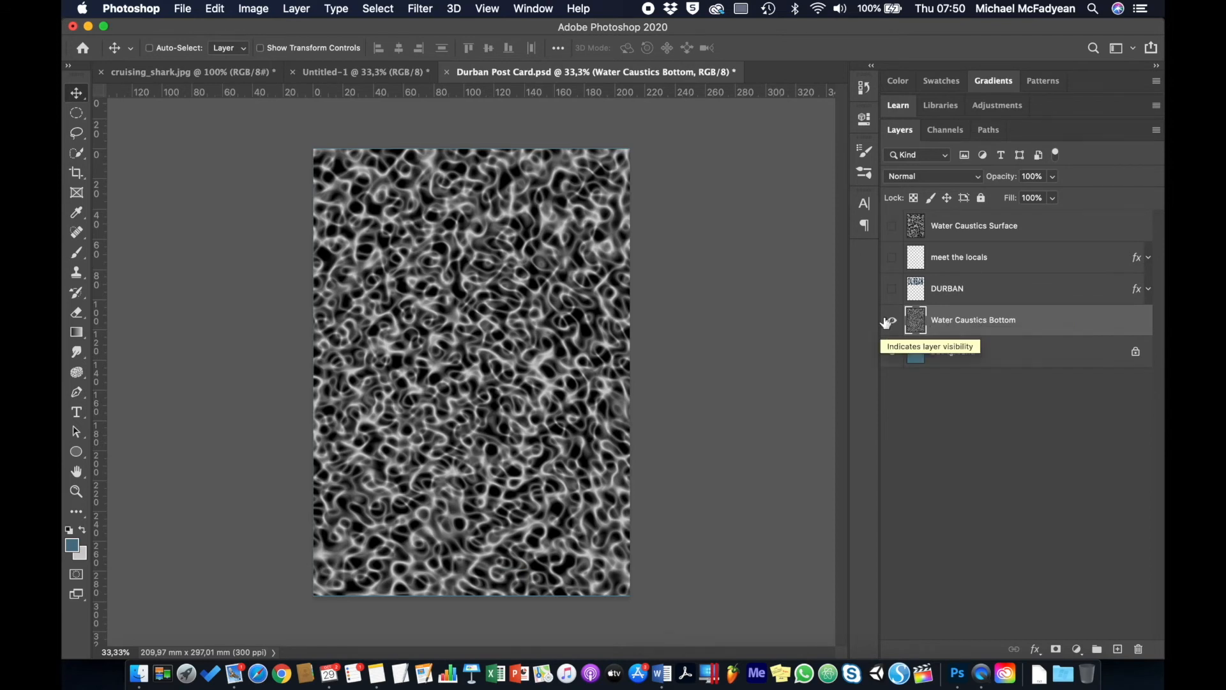
left_click(893, 289)
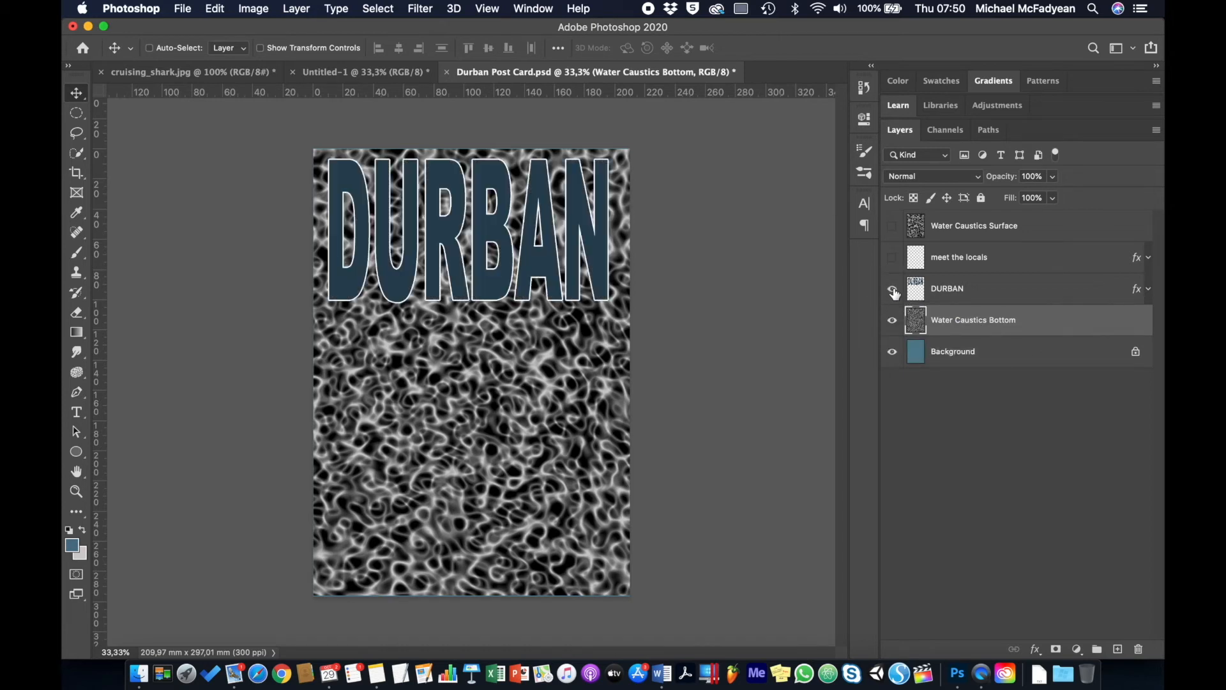
left_click(892, 258)
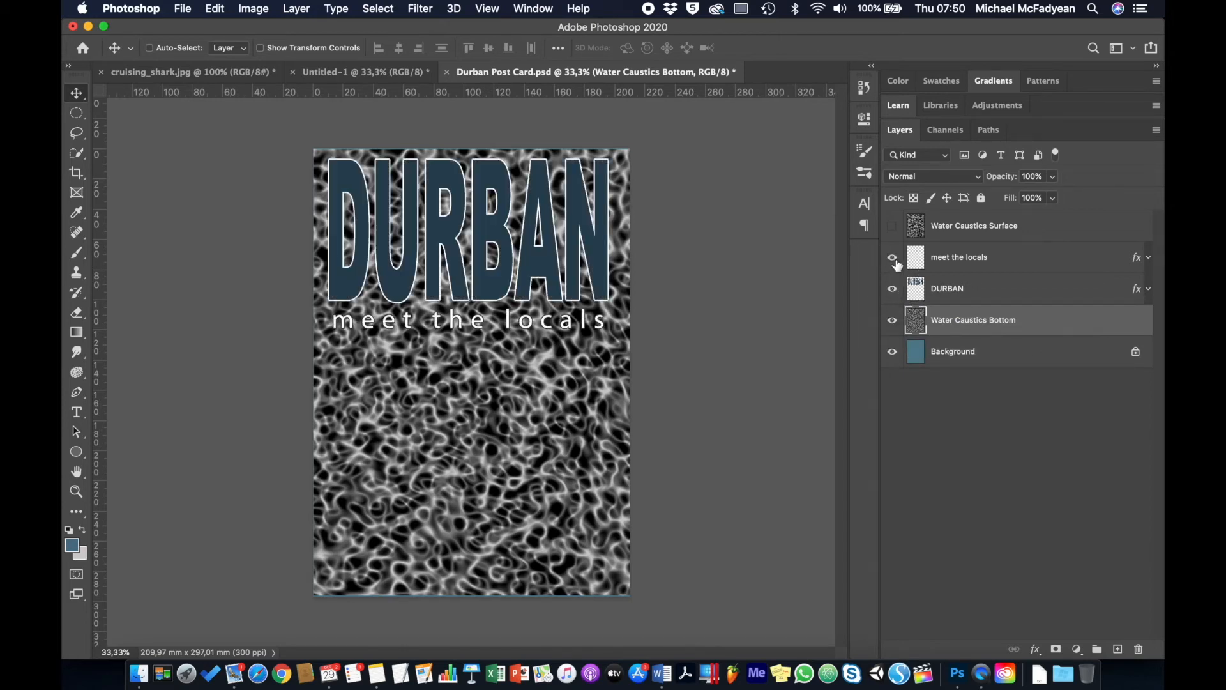
left_click(892, 227)
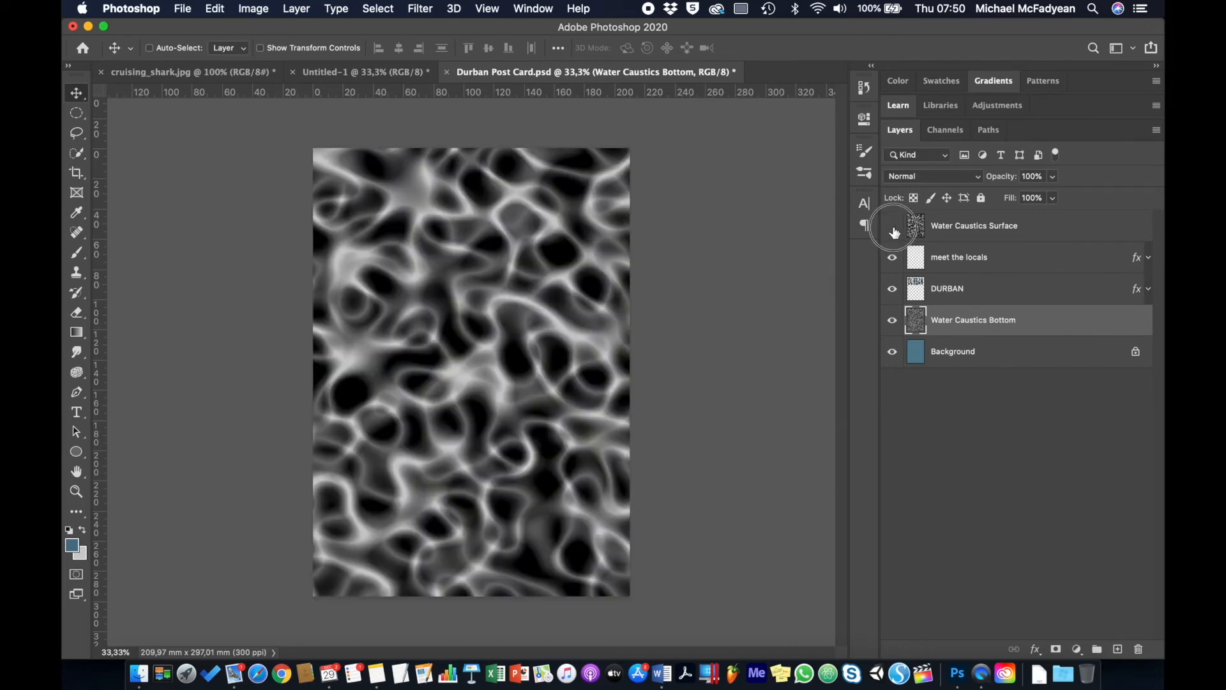
left_click(893, 227)
left_click(892, 259)
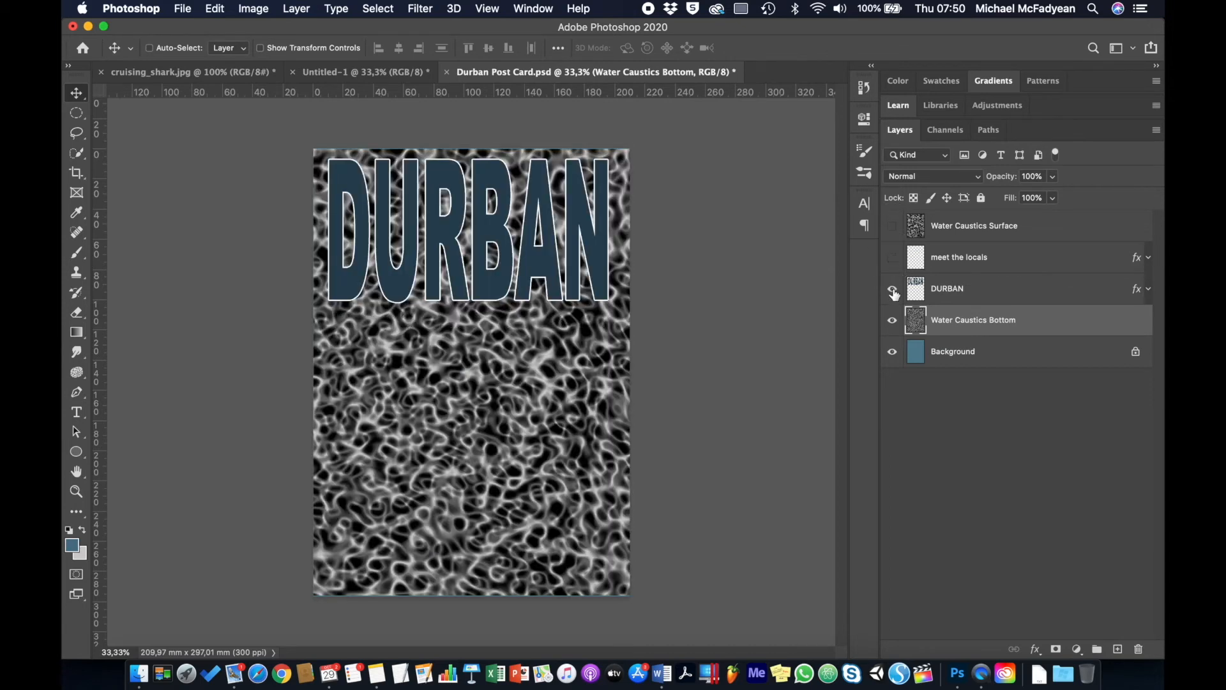
left_click(893, 289)
left_click(892, 323)
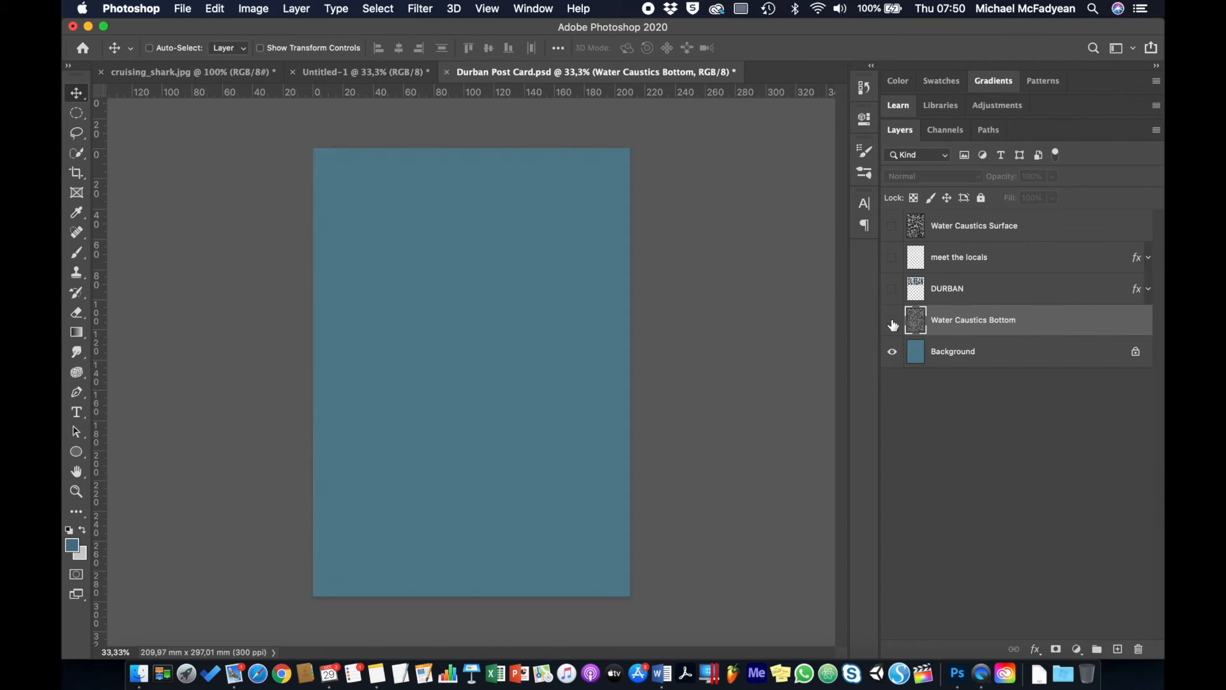
Make the Water Caustics Bottom layer visible and set its blend mode to Overlay
left_click(892, 323)
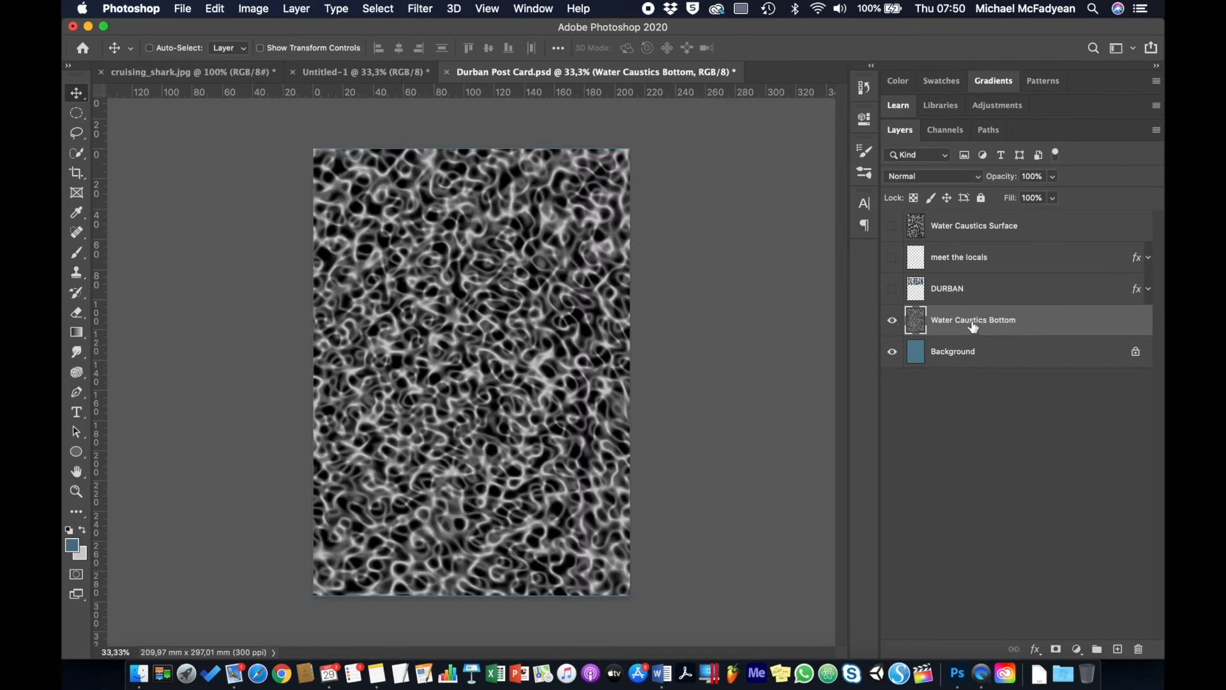
left_click(975, 174)
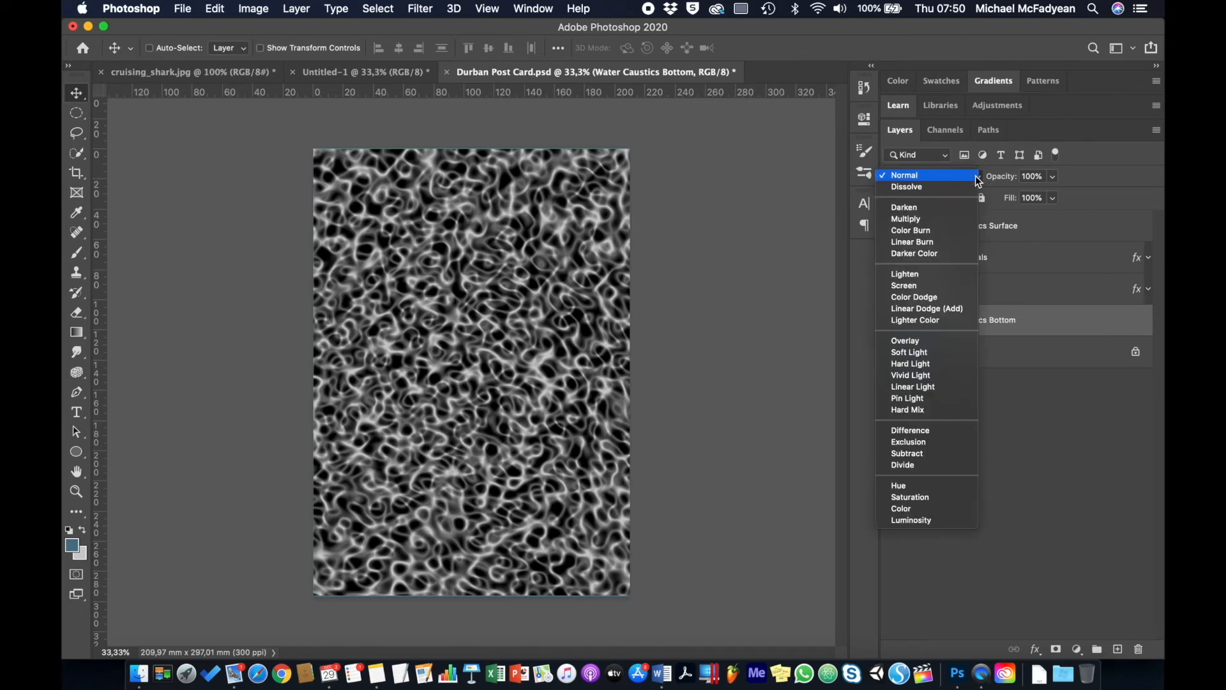
left_click(944, 344)
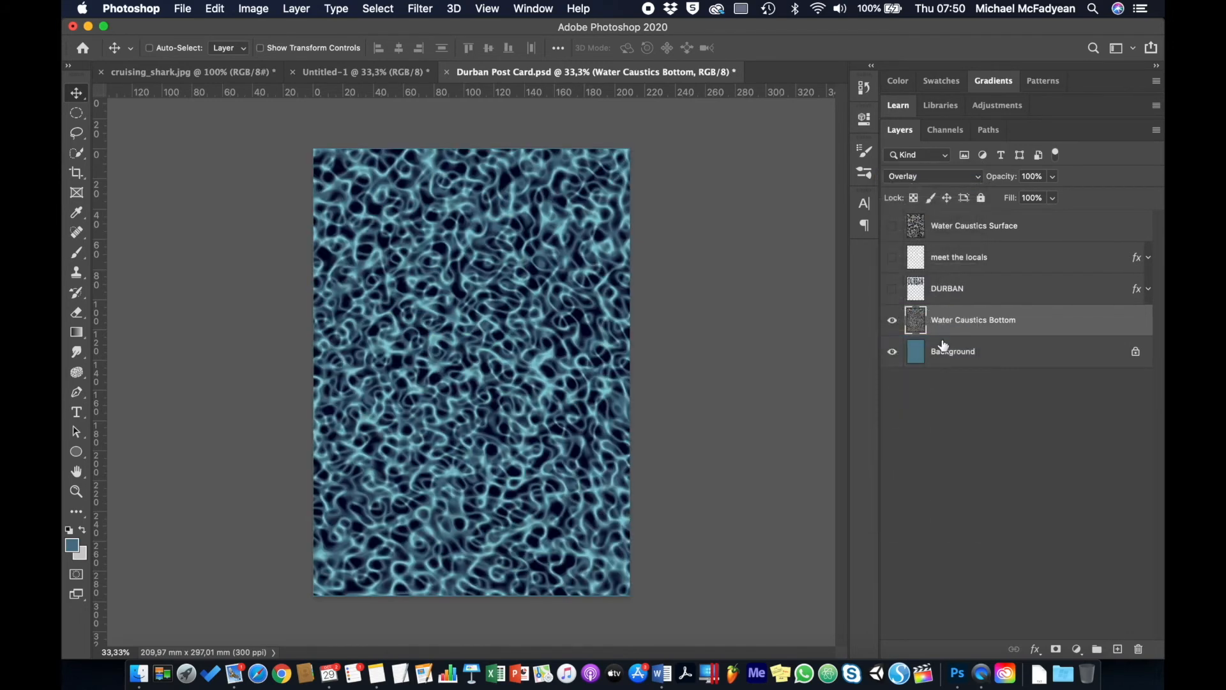
Add a new layer directly above Water Caustics Bottom and name it Deep Sharks
left_click(991, 299)
left_click(988, 319)
left_click(1117, 649)
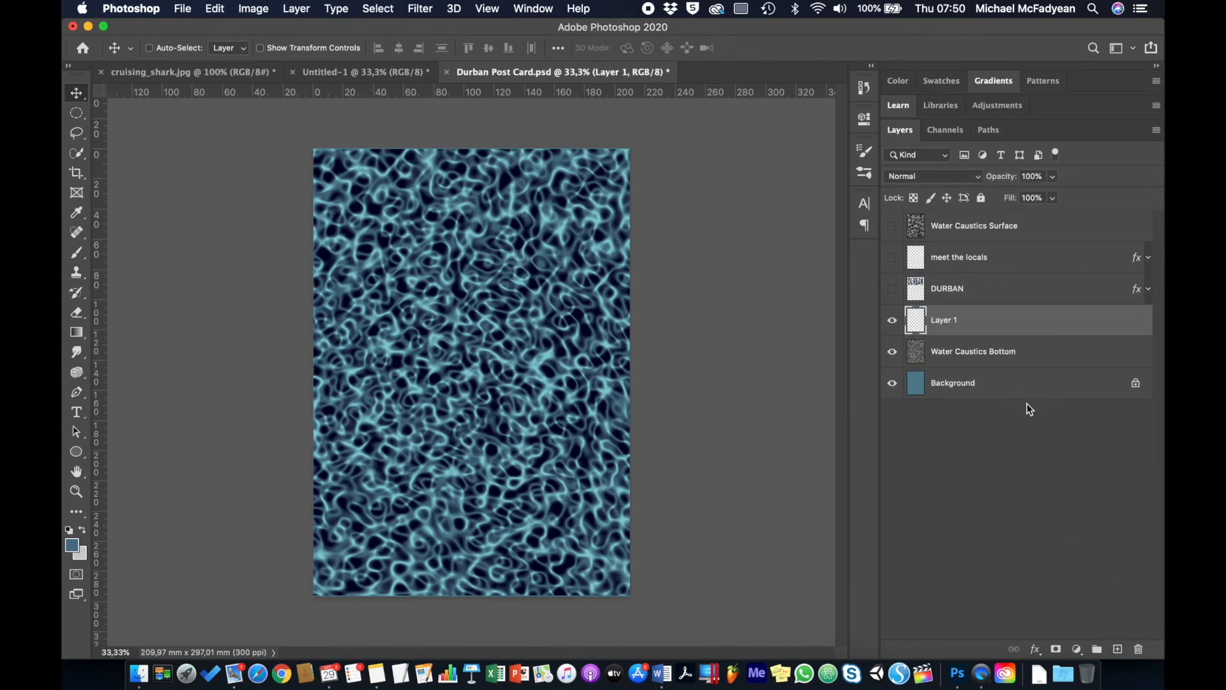
double_click(950, 320)
type("Deep Sharks")
key("Return")
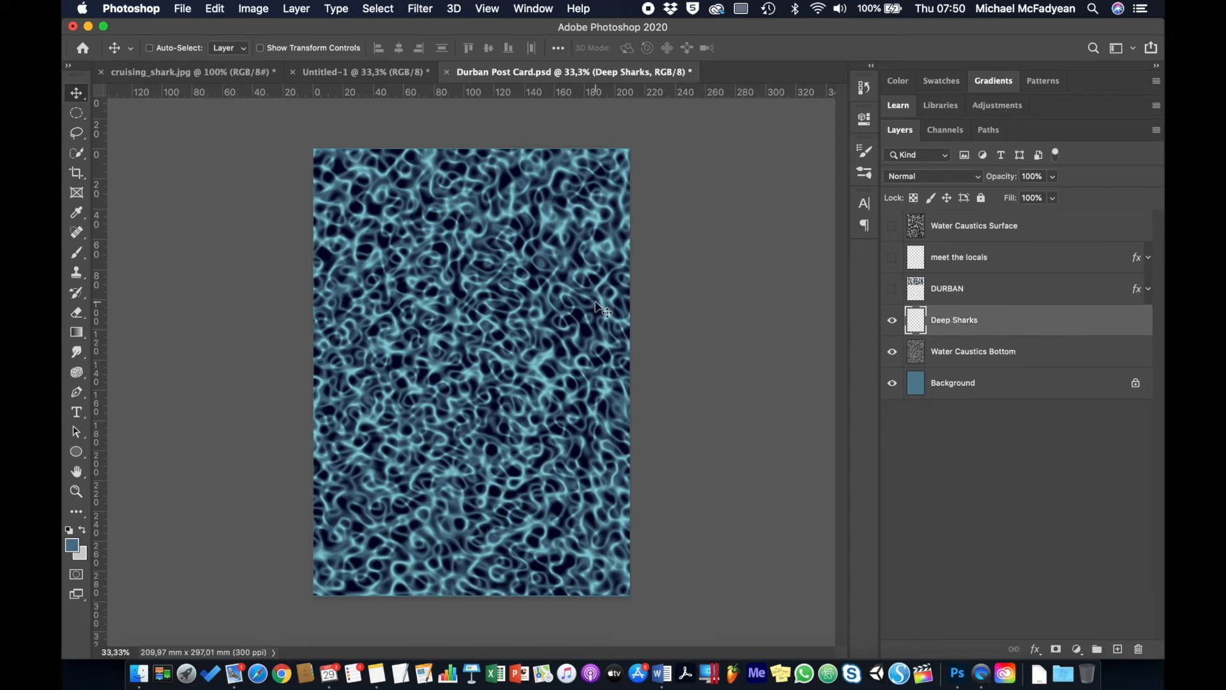
Enlarge the shark brush to 1000 px, try a stroke of sharks diagonally across the page, and undo it
left_click(77, 254)
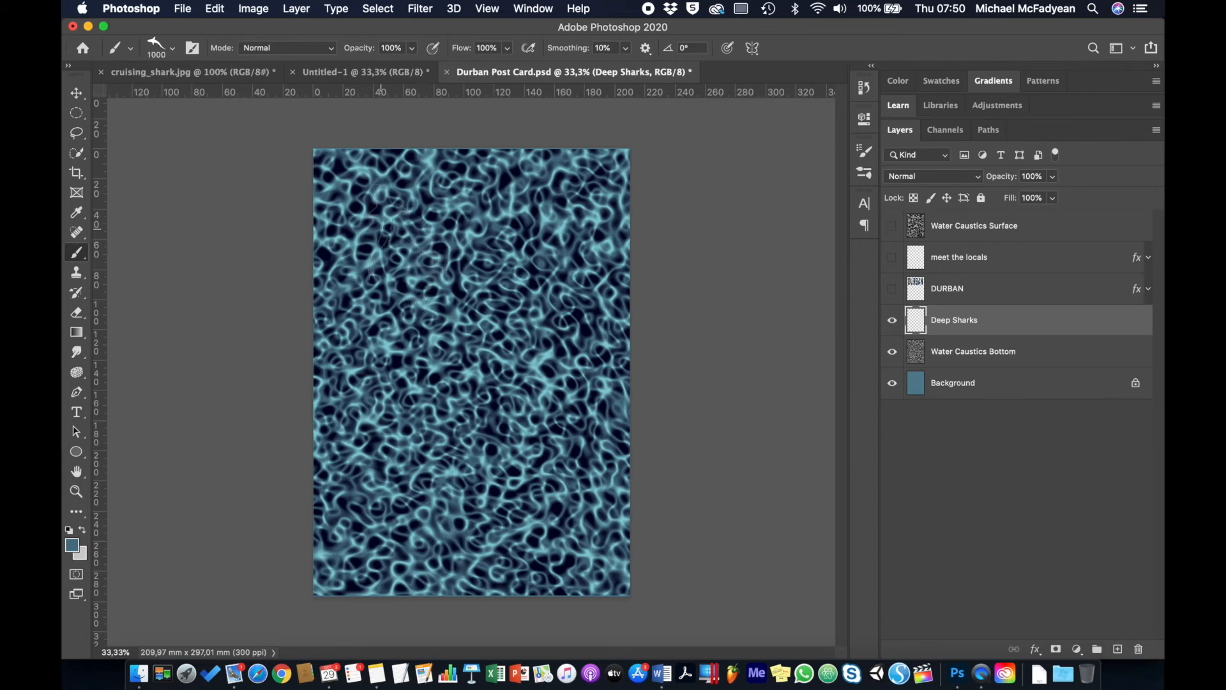
mouse_move(354, 213)
left_mouse_down()
mouse_move(489, 124)
mouse_move(303, 520)
mouse_move(725, 590)
left_mouse_up()
key("super+z")
Set the brush's scattering count to 1
left_click(191, 49)
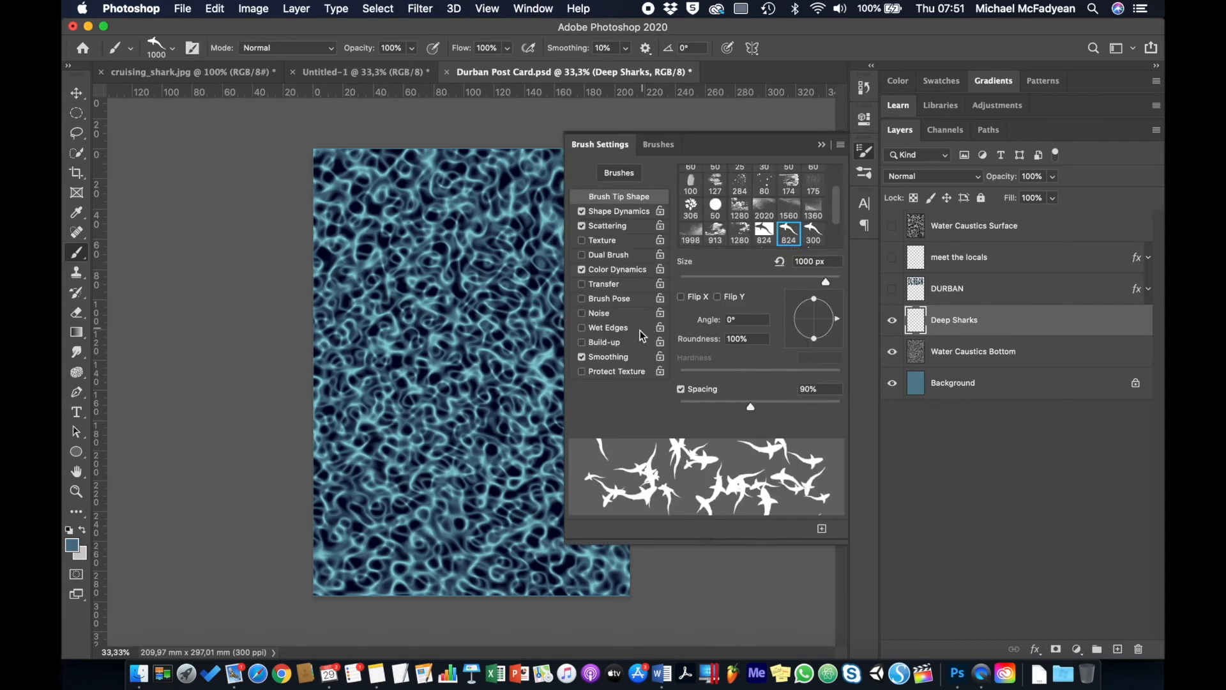
left_click(618, 226)
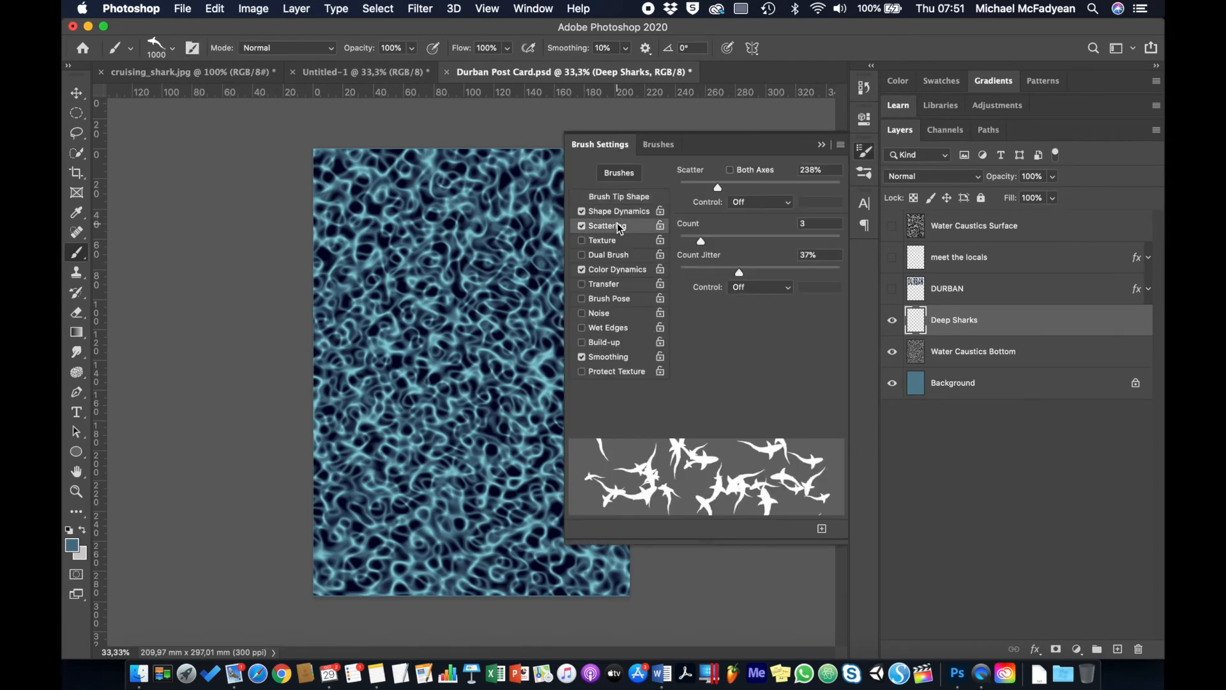
left_click(820, 222)
type("1")
key("Return")
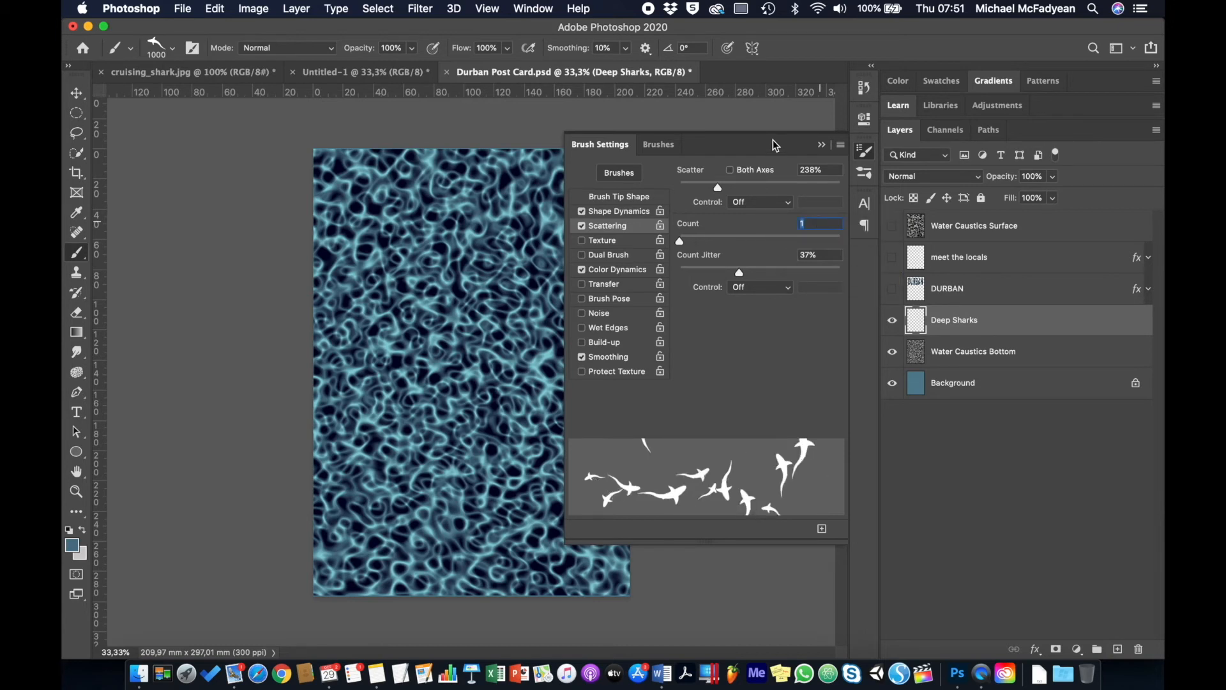
Set the foreground color to dark blue 20323b and the background color to dark grey 474646
left_click(618, 270)
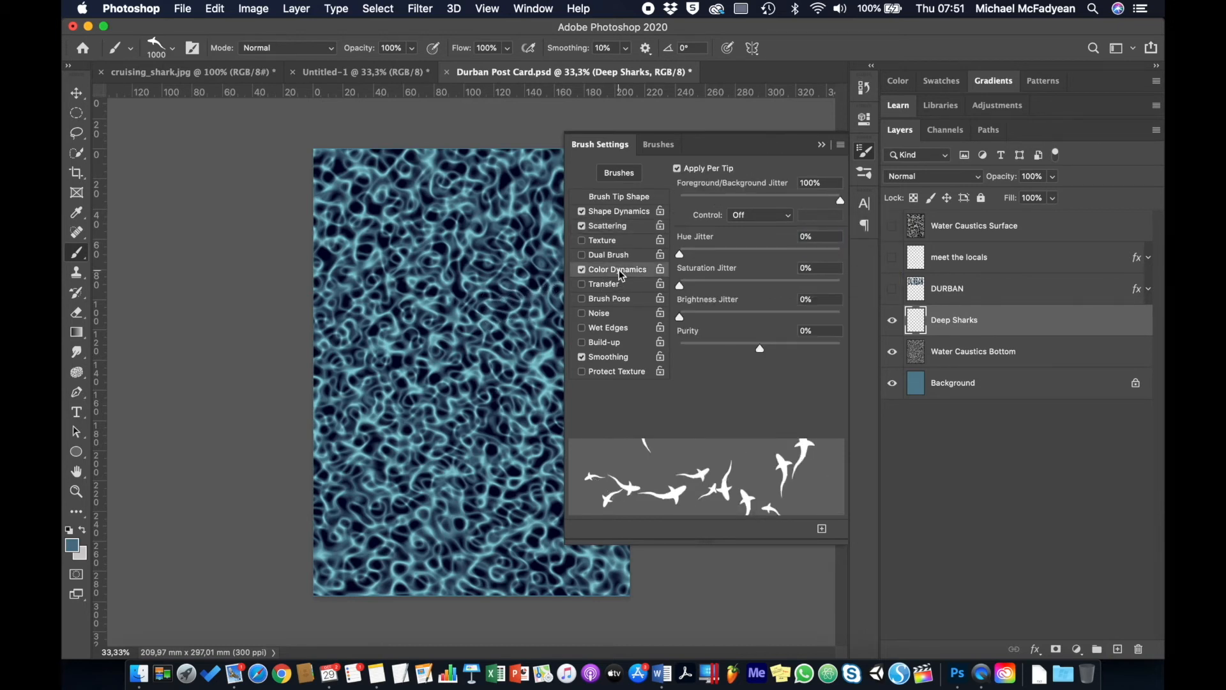
left_click(73, 545)
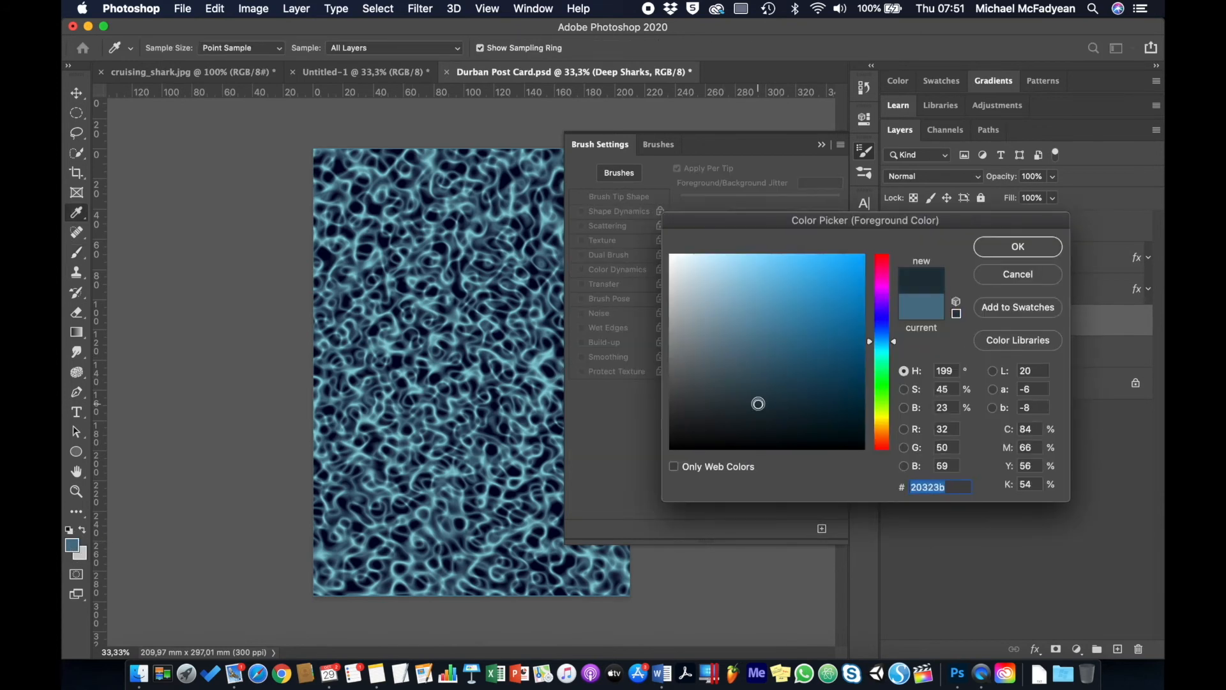
left_click(1015, 245)
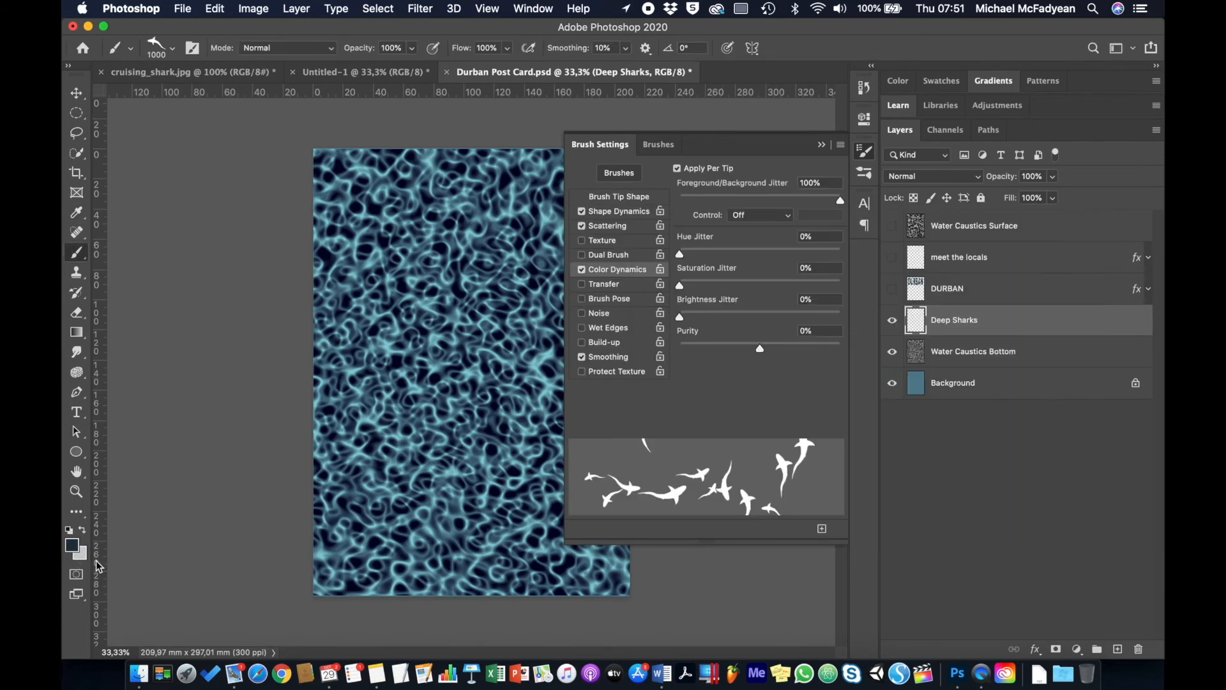
left_click(80, 553)
left_click_drag(680, 332, 673, 394)
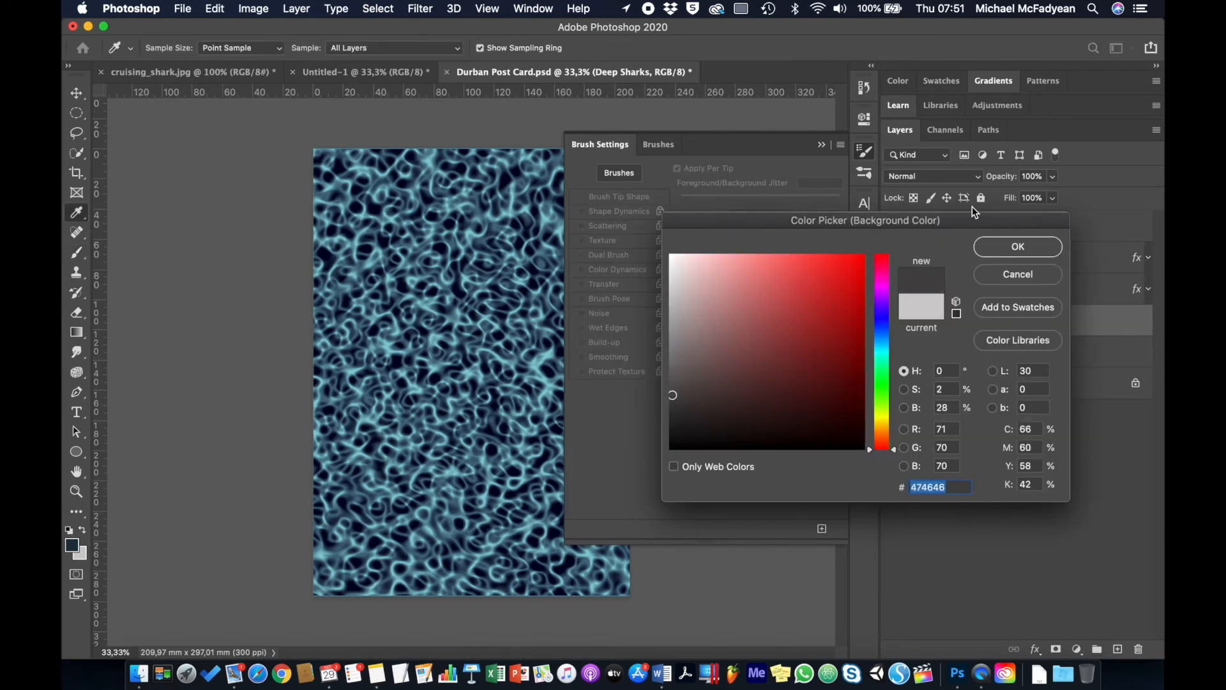
left_click(1015, 246)
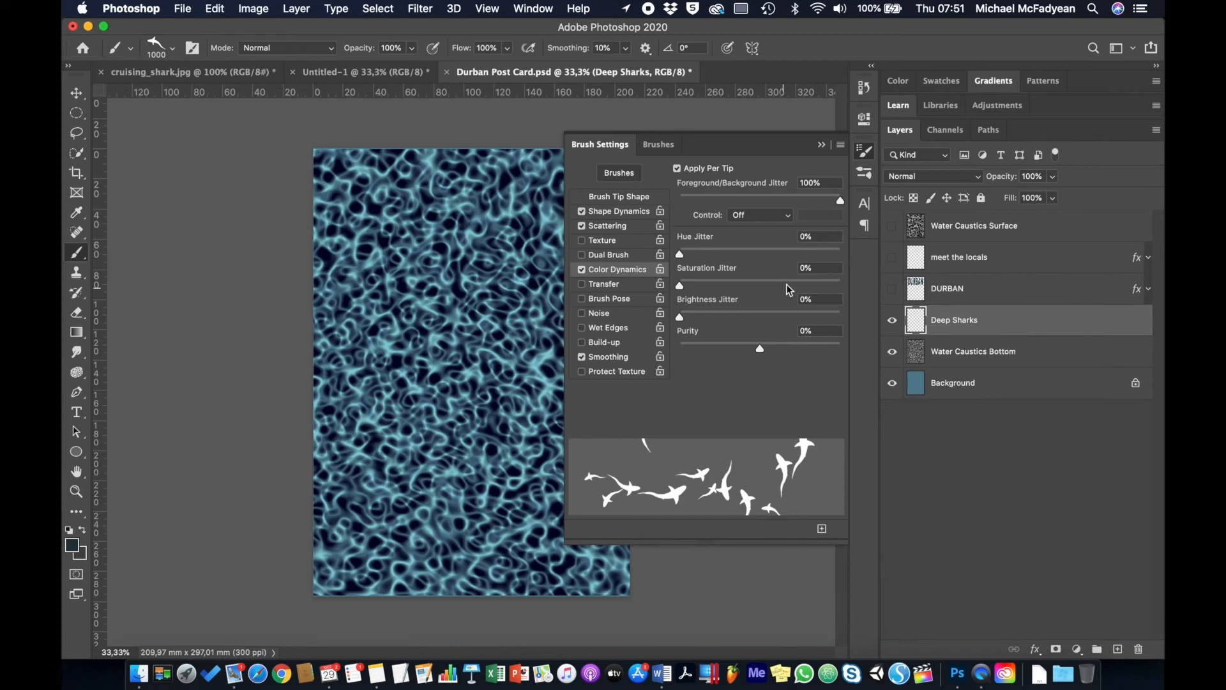
Paint a stroke of sharks down the page on the Deep Sharks layer, and lower the Water Caustics Bottom layer's opacity to 44%
left_click(822, 145)
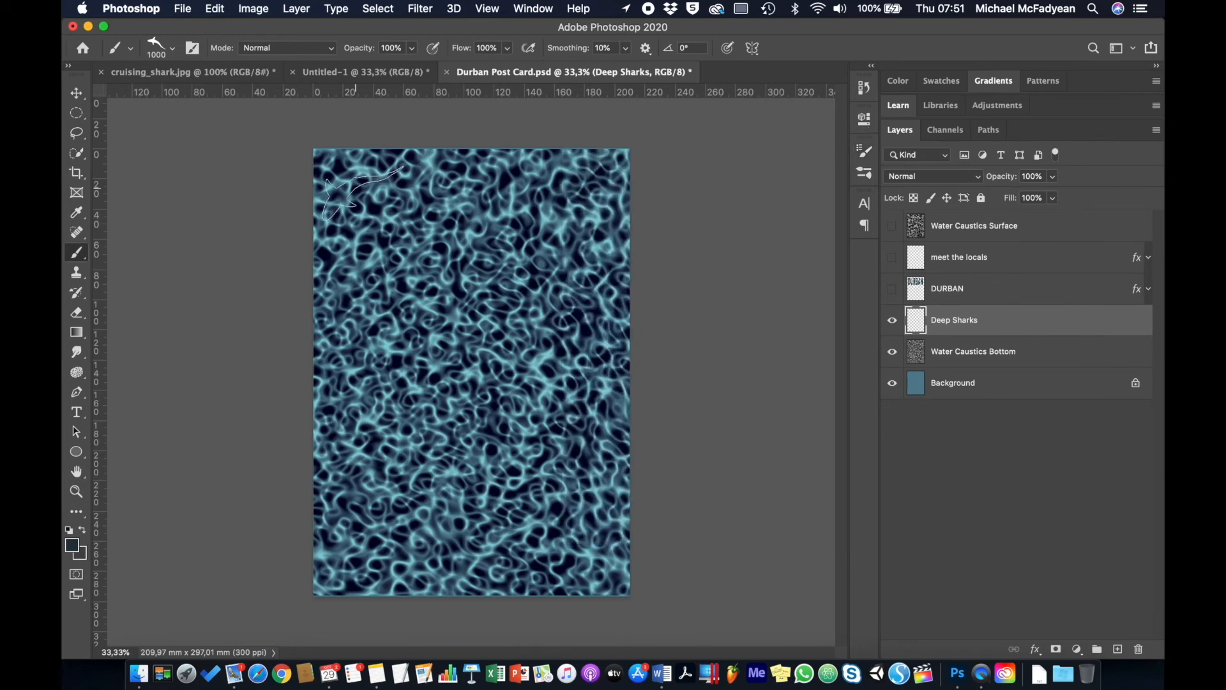
mouse_move(363, 191)
left_mouse_down()
mouse_move(519, 270)
mouse_move(519, 367)
mouse_move(468, 481)
mouse_move(535, 542)
mouse_move(419, 470)
mouse_move(373, 420)
mouse_move(511, 216)
mouse_move(526, 385)
mouse_move(422, 532)
mouse_move(578, 519)
left_mouse_up()
left_click(1010, 351)
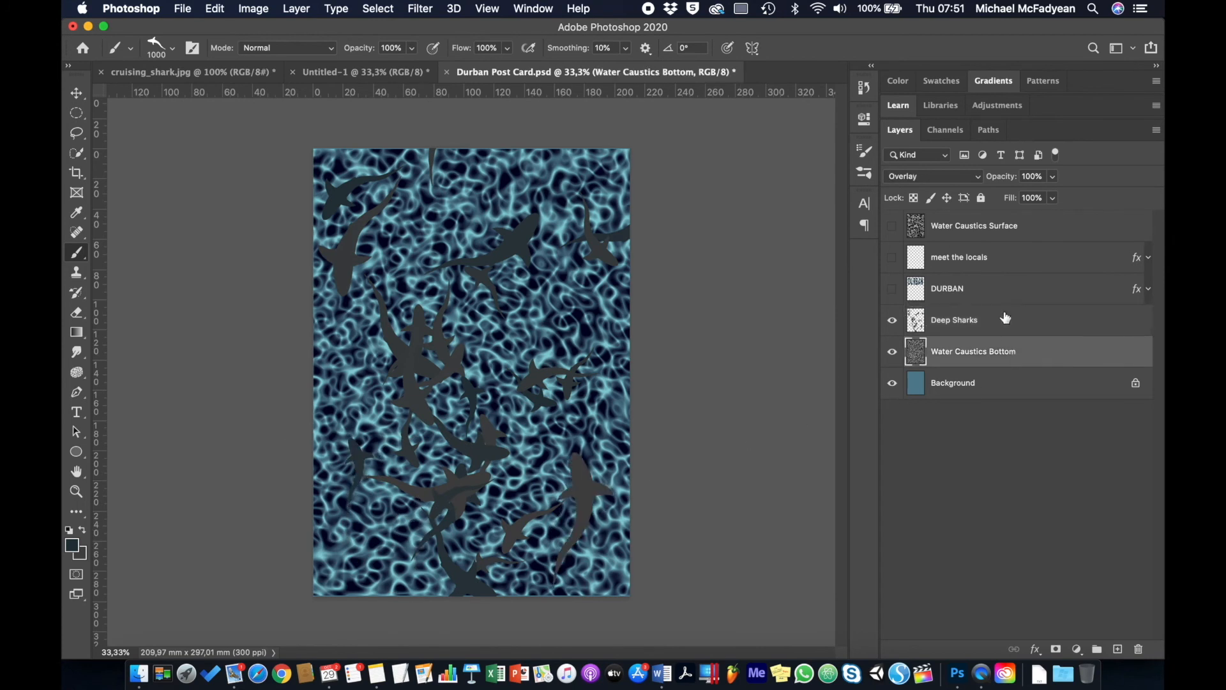
left_click_drag(1003, 179, 961, 180)
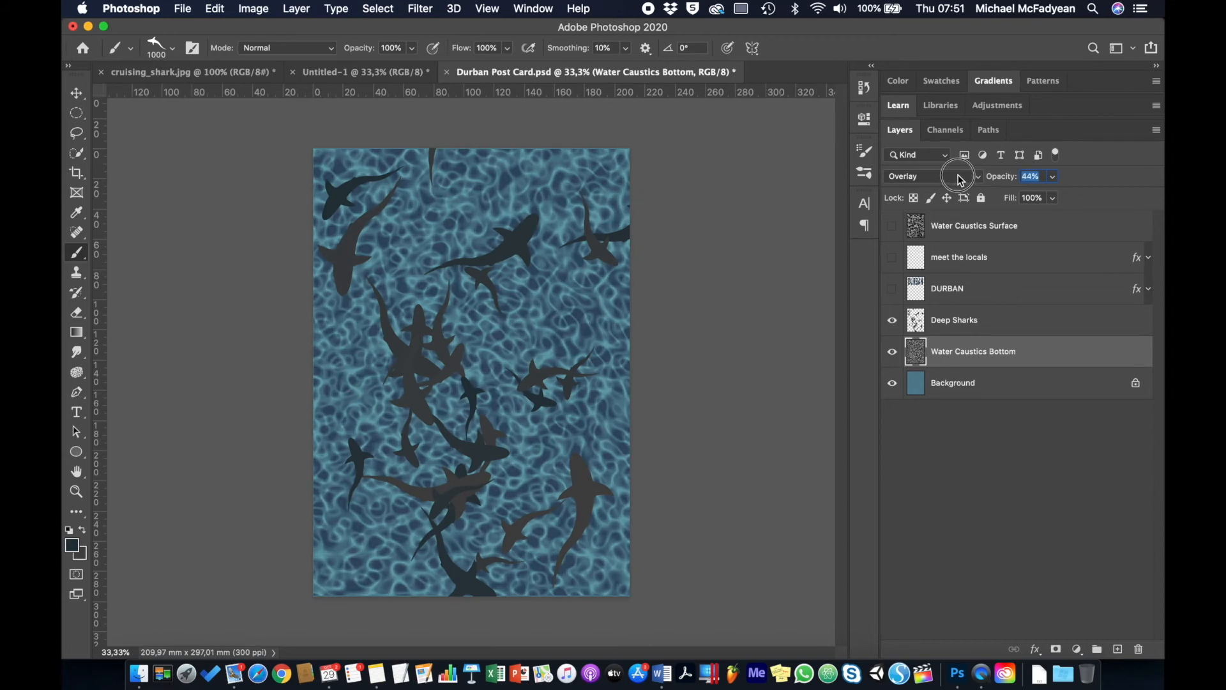
Select the DURBAN title layer and make it visible, leaving the meet the locals layer hidden
left_click(958, 322)
left_click(964, 291)
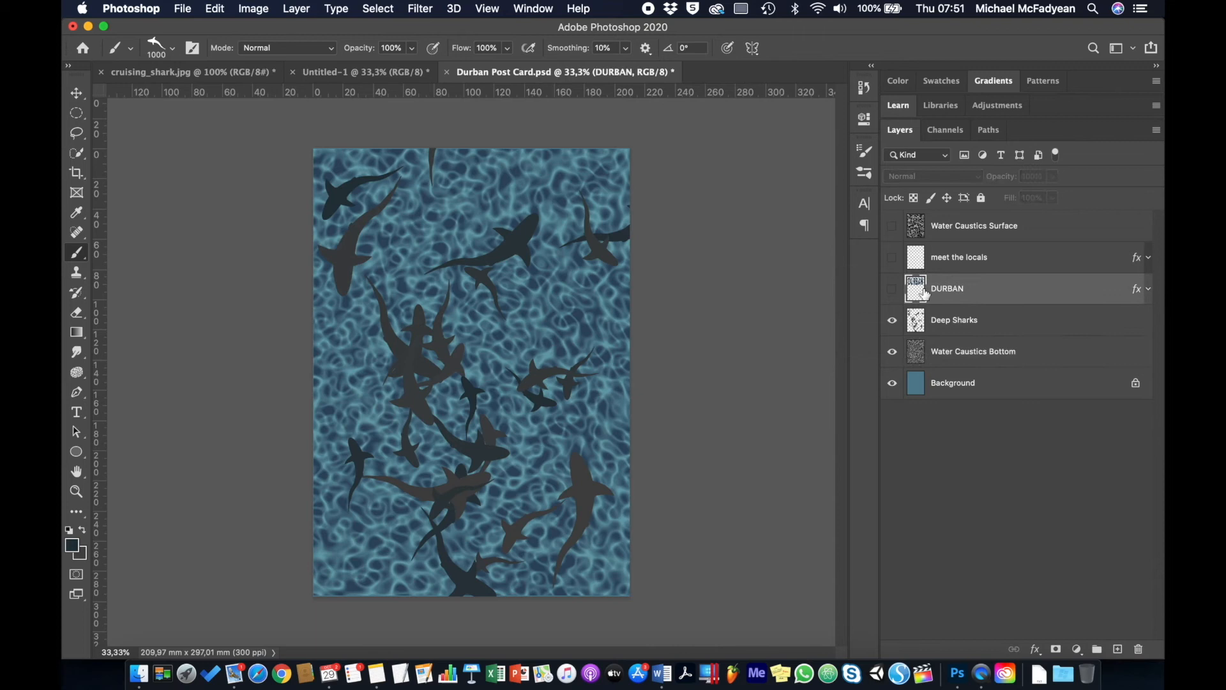
left_click(893, 293)
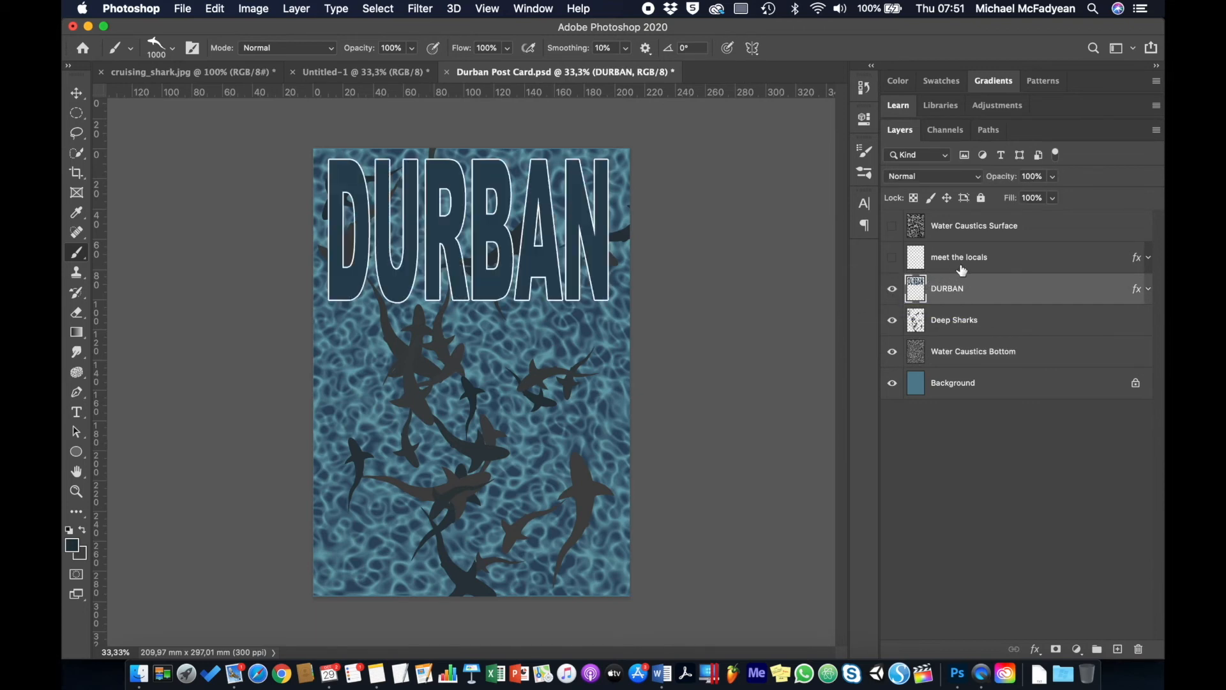
left_click(892, 257)
left_click(892, 258)
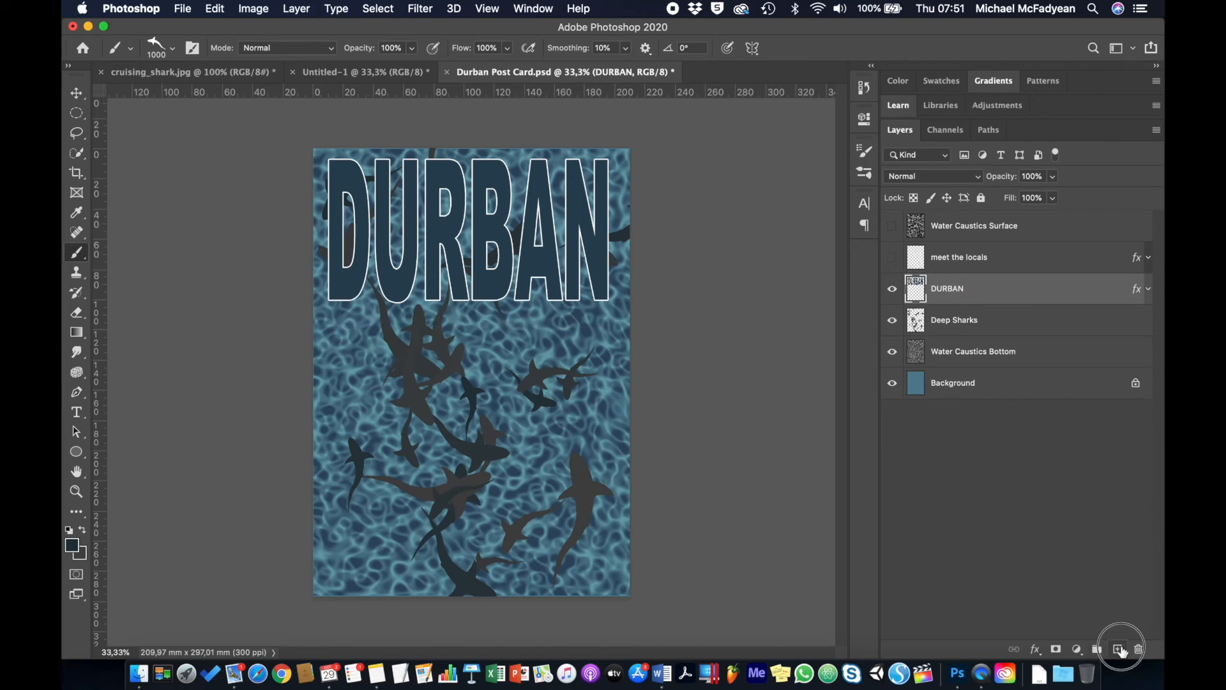
Add a new layer directly above DURBAN and name it Shallow Sharks
left_click(1117, 648)
double_click(941, 291)
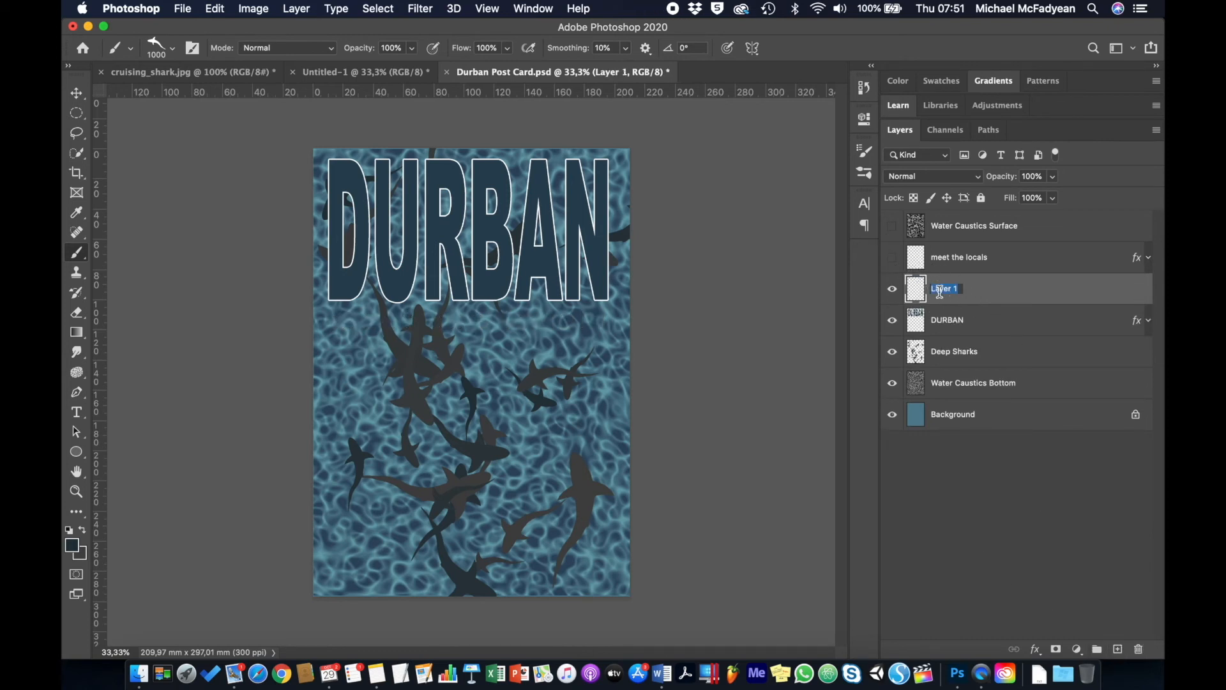
type("Shallow Sharks")
key("Return")
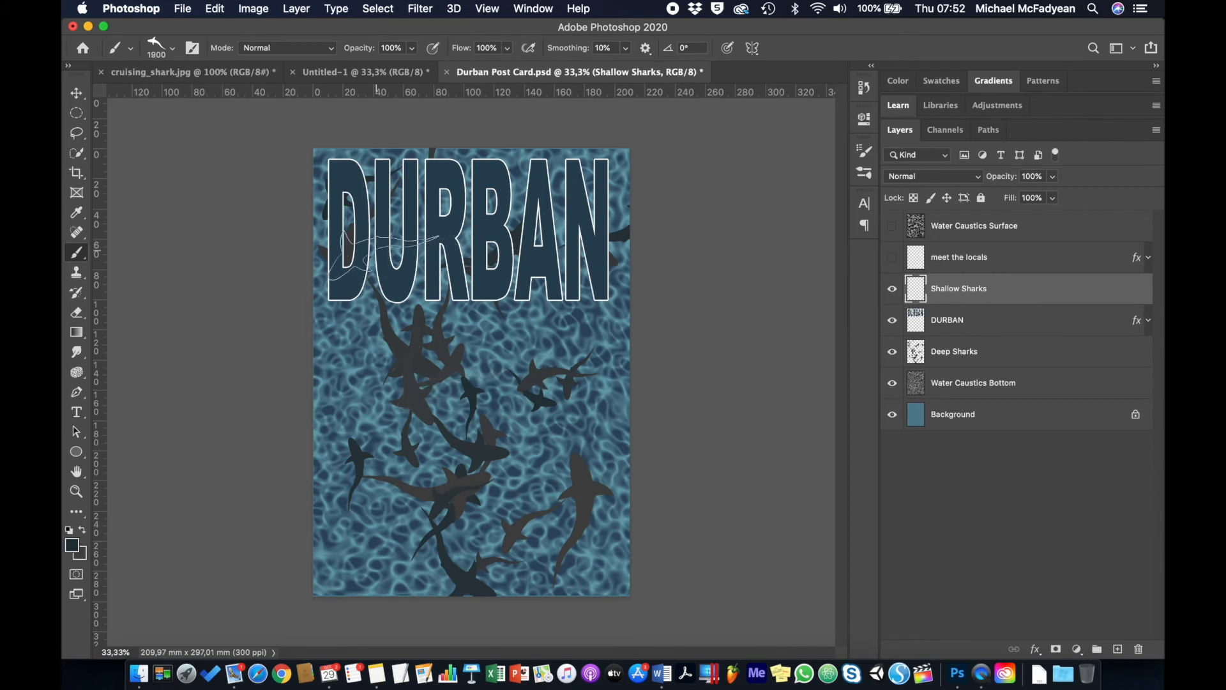
Stamp large sharks over the DURBAN title and down the page on the Shallow Sharks layer using the custom shark brush
left_click(383, 253)
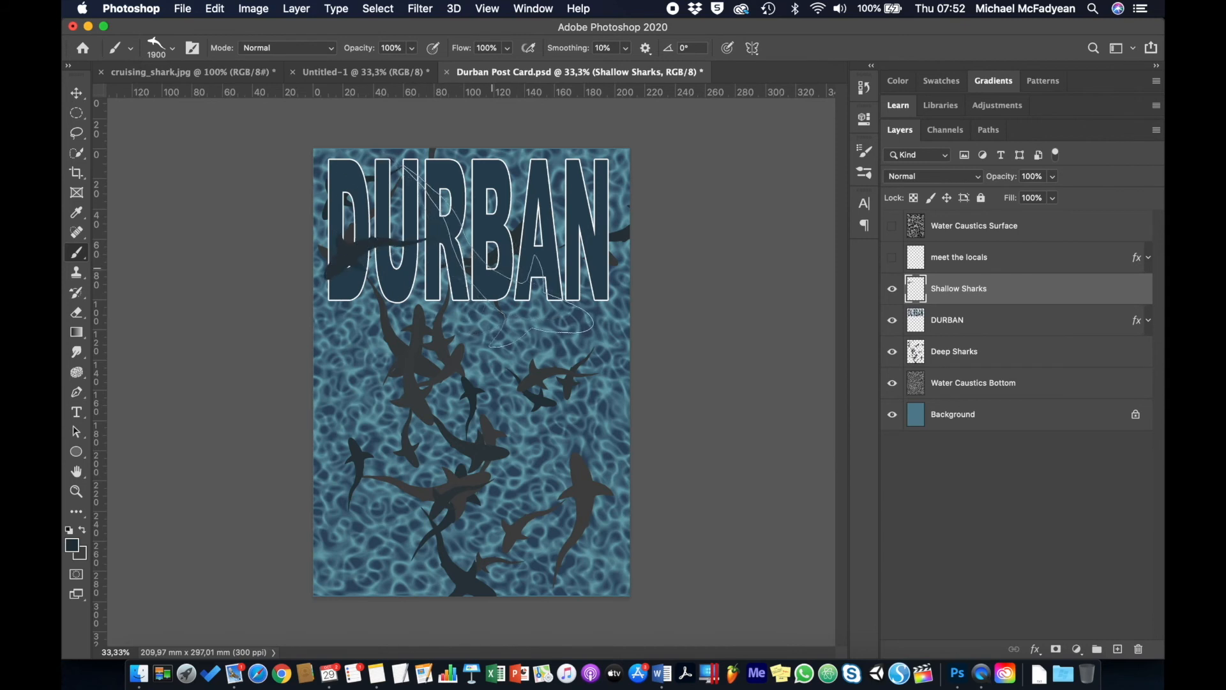
left_click(529, 262)
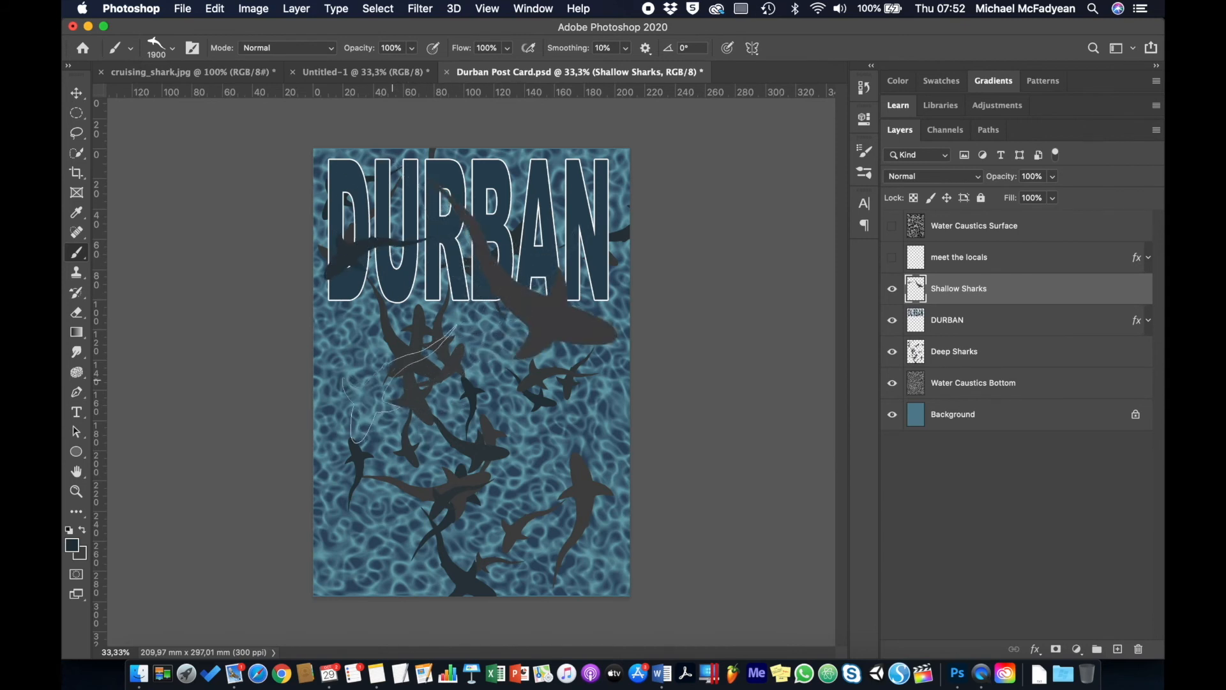
left_click(476, 443)
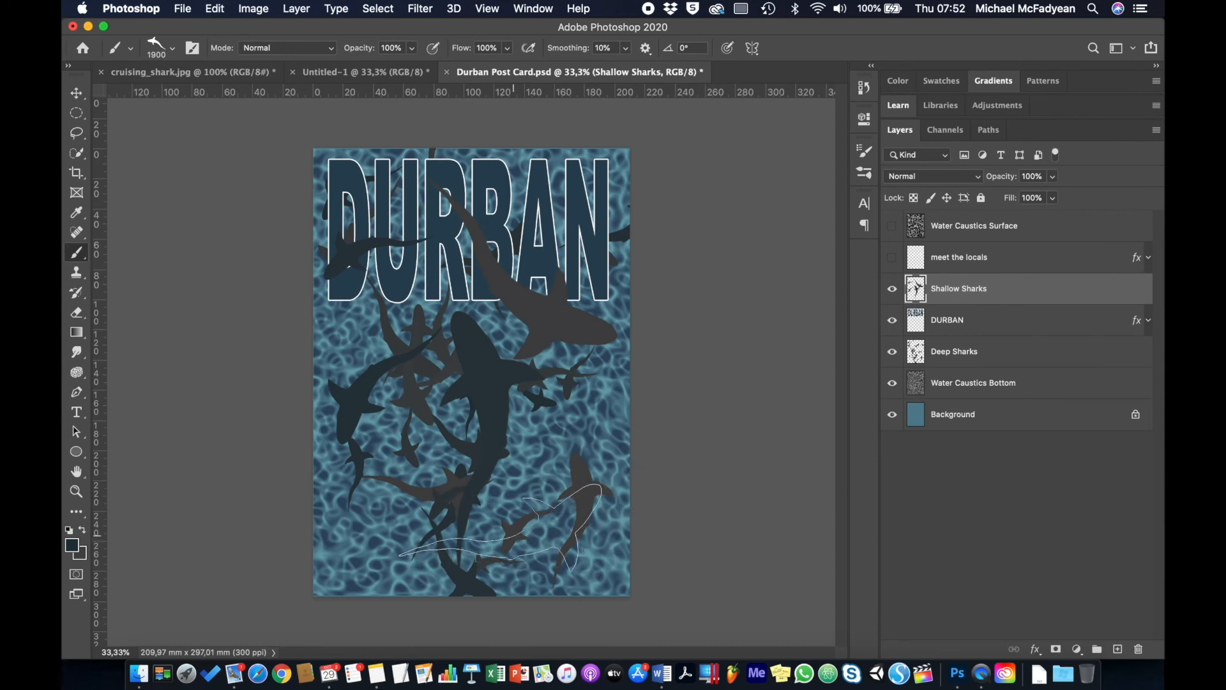
left_click(502, 528)
Make the meet the locals and Water Caustics Surface layers visible, leaving Water Caustics Surface selected
left_click(971, 266)
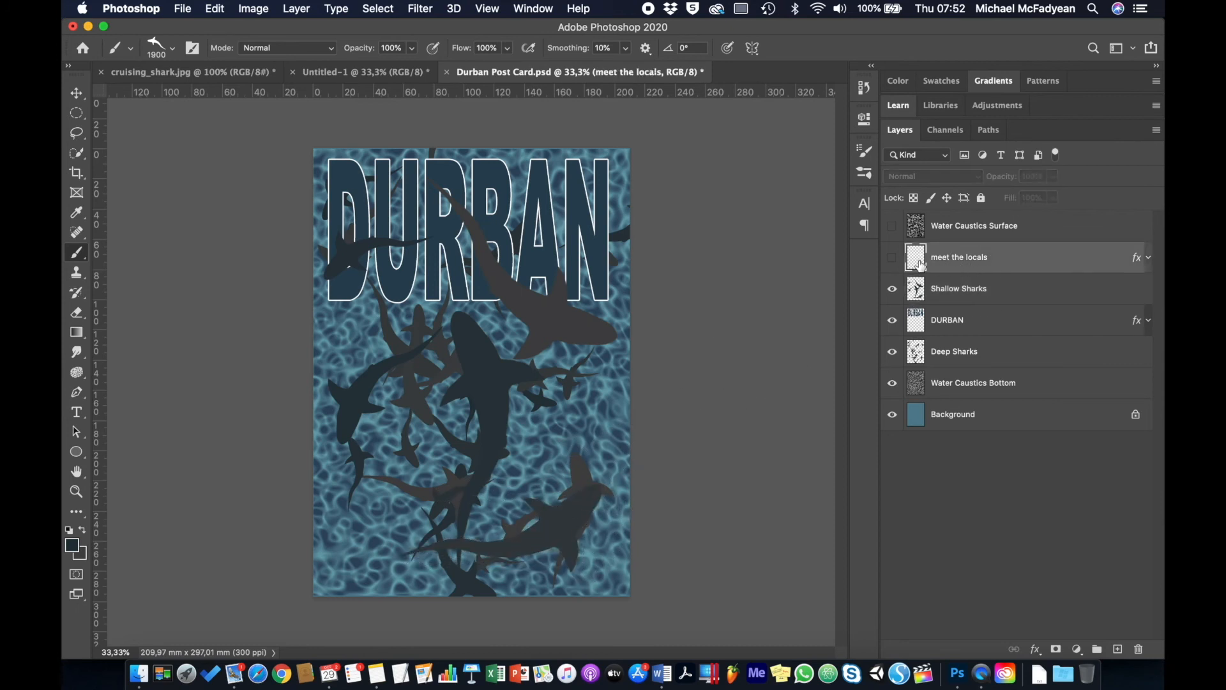
left_click(893, 257)
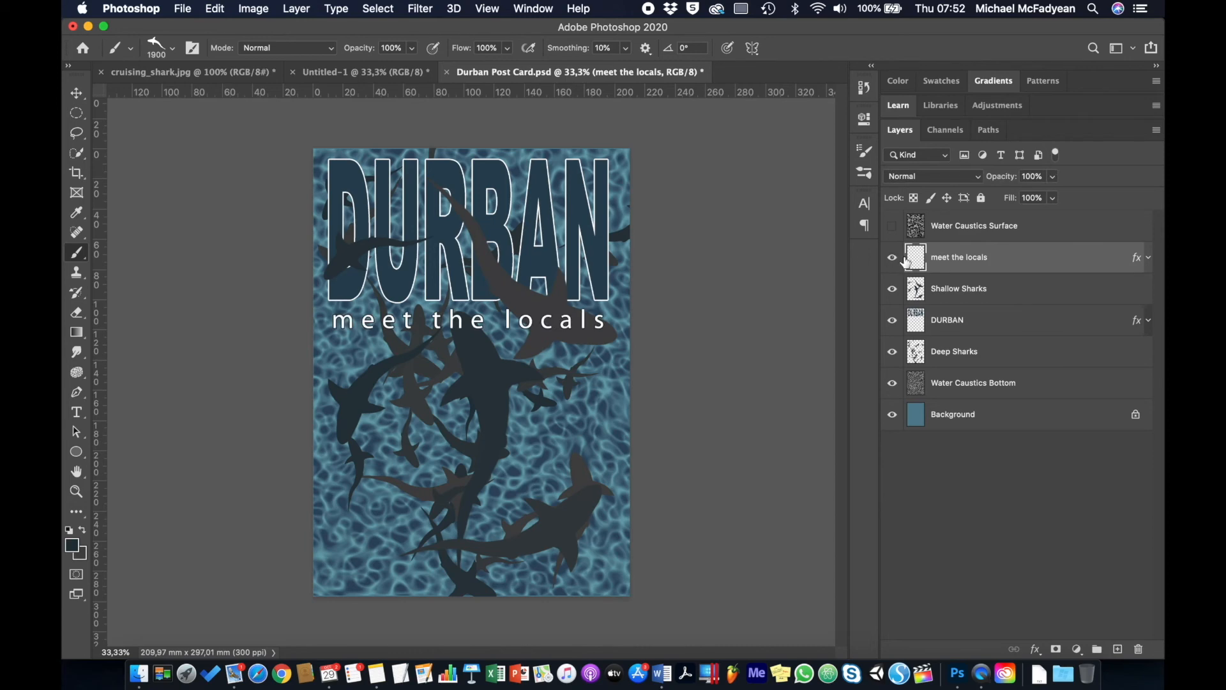
left_click(984, 228)
left_click(891, 229)
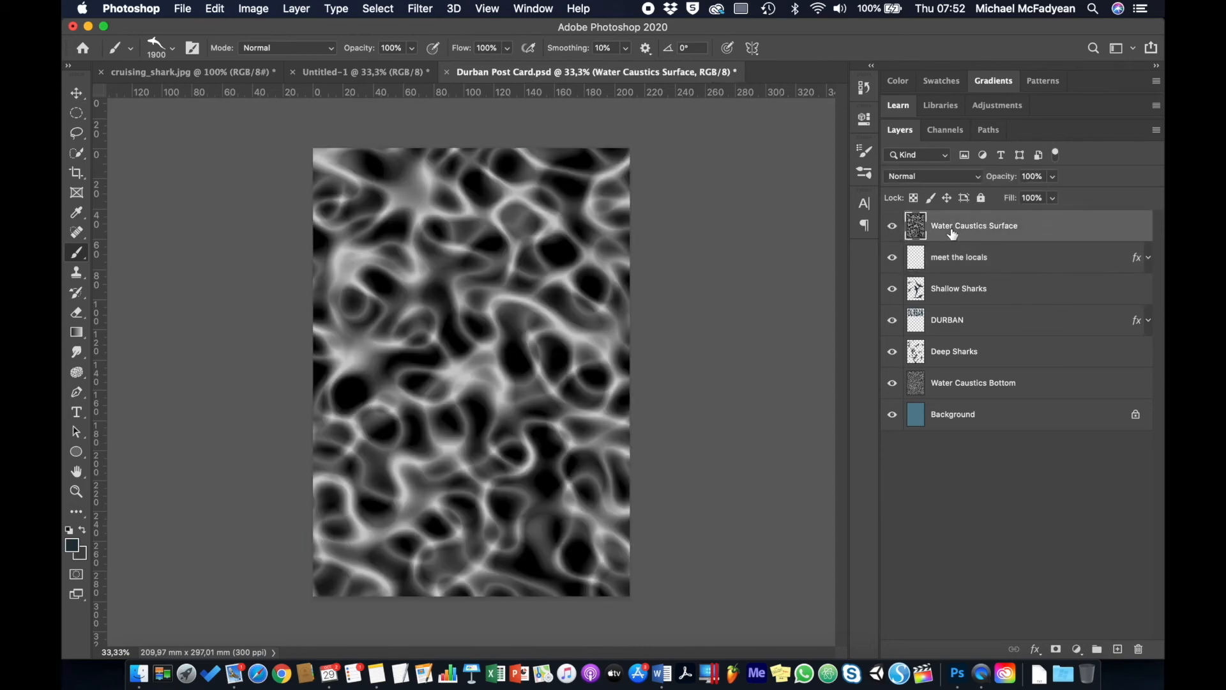
Set the Water Caustics Surface layer's blend mode to Overlay, keeping its opacity at 100%
left_click(974, 177)
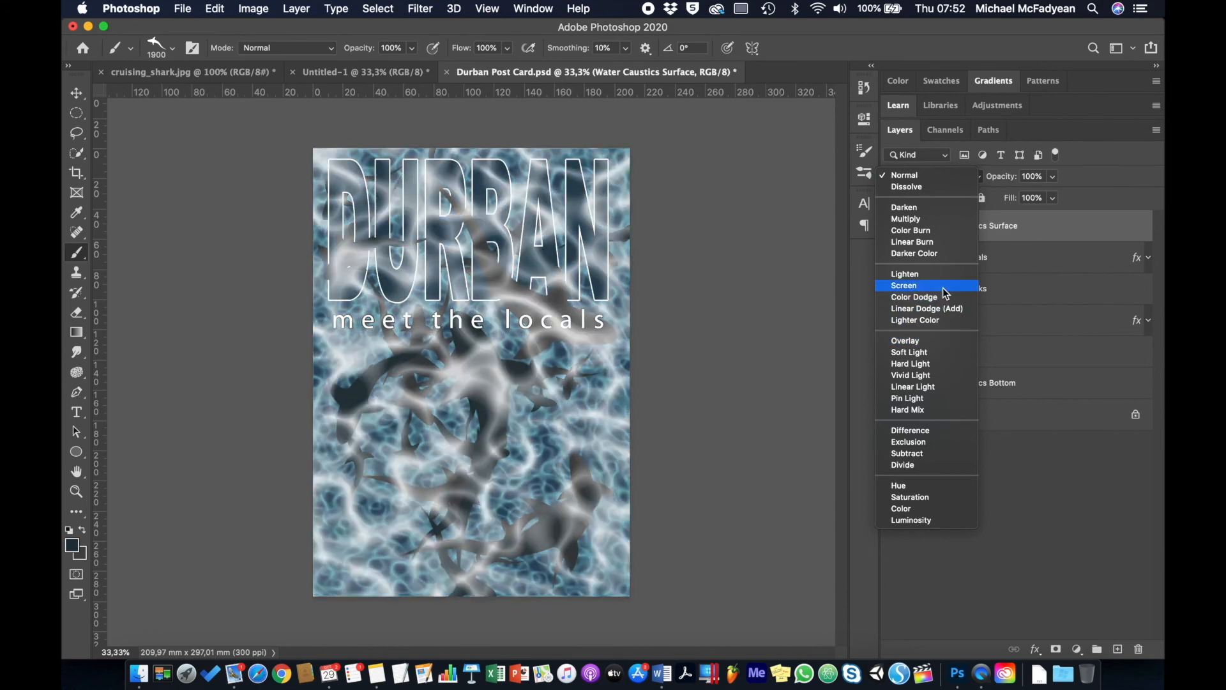
left_click(936, 341)
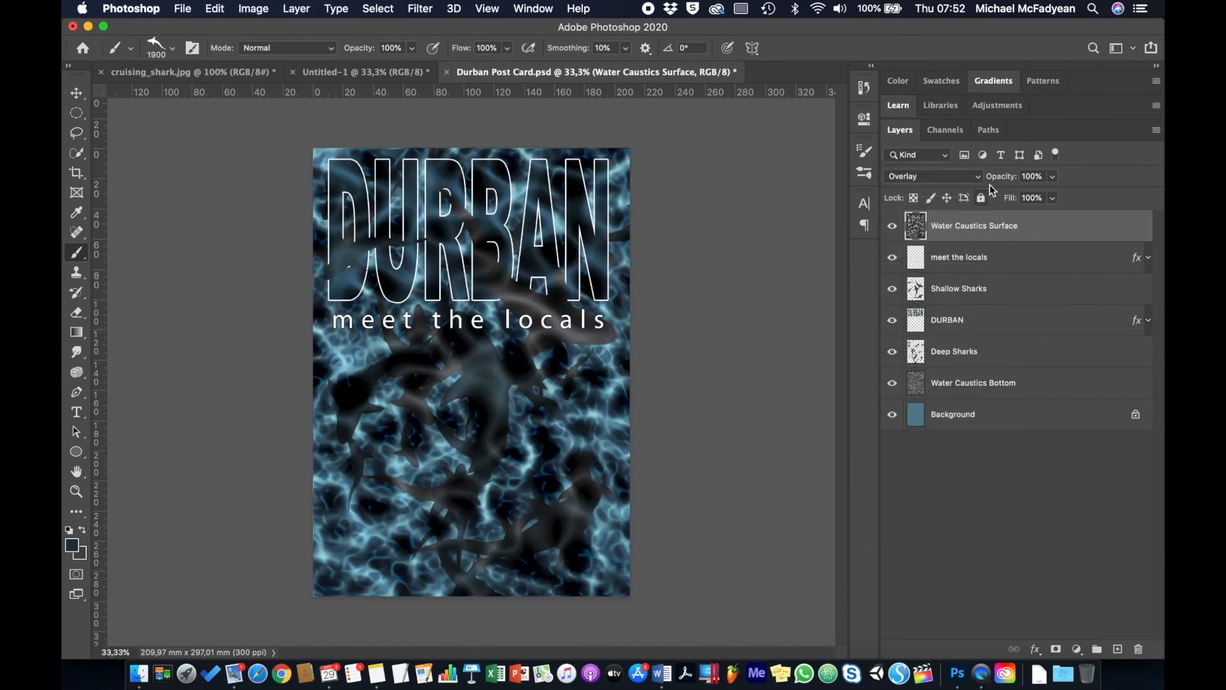
left_click_drag(1004, 183, 1062, 181)
Add a white Color Overlay at 61% opacity to the Shallow Sharks layer
left_click(998, 296)
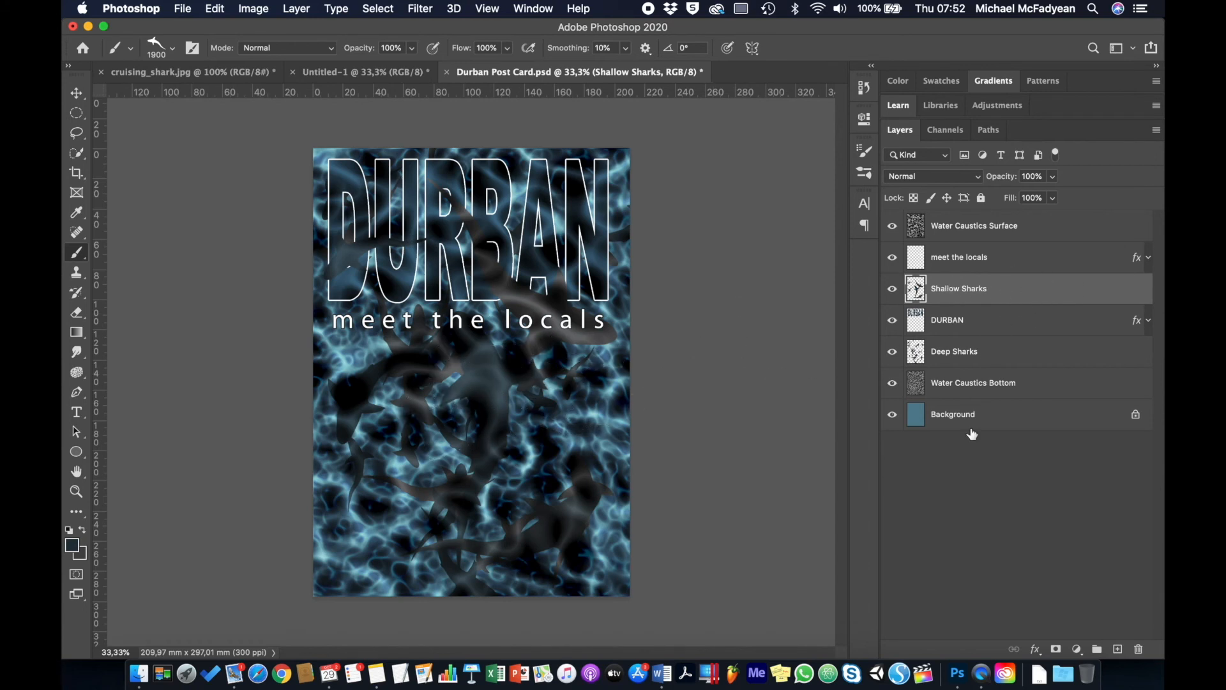
left_click(1036, 649)
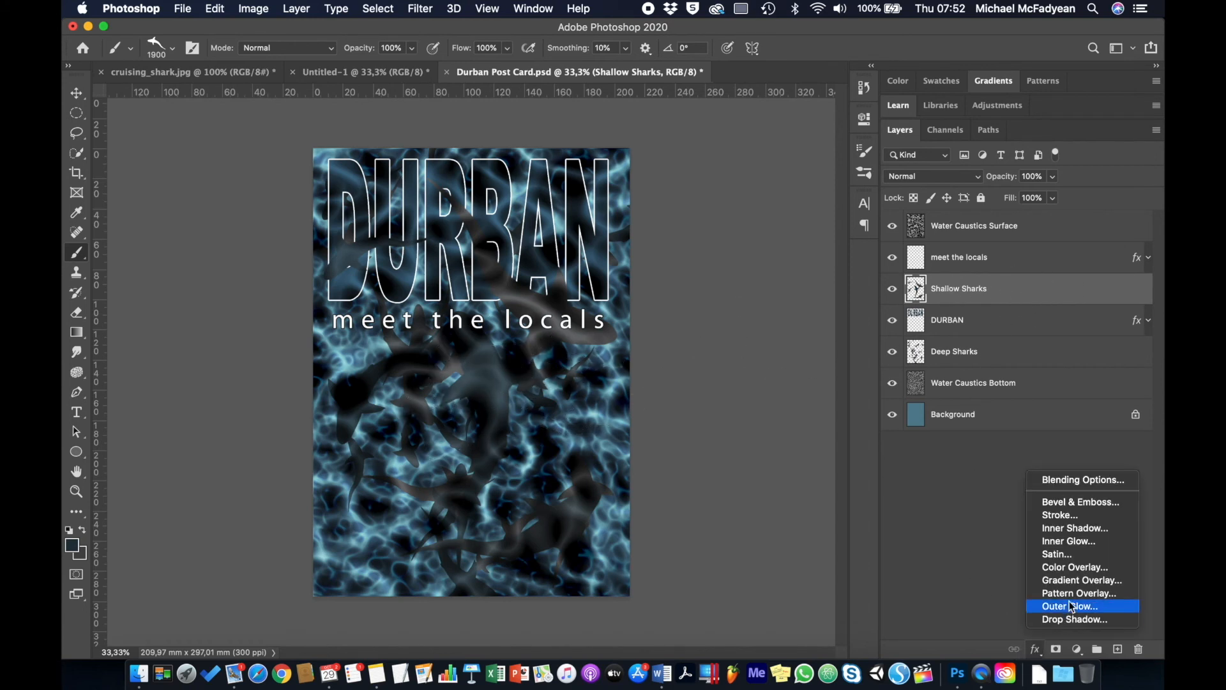
left_click(1079, 568)
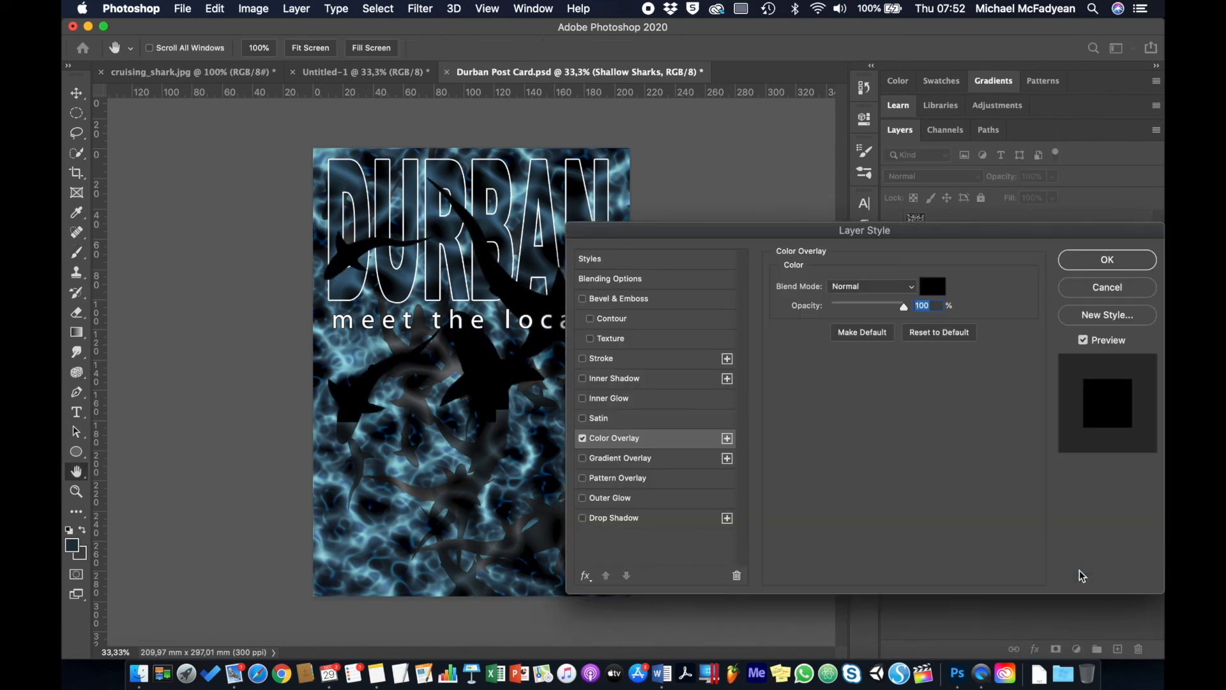
left_click(933, 286)
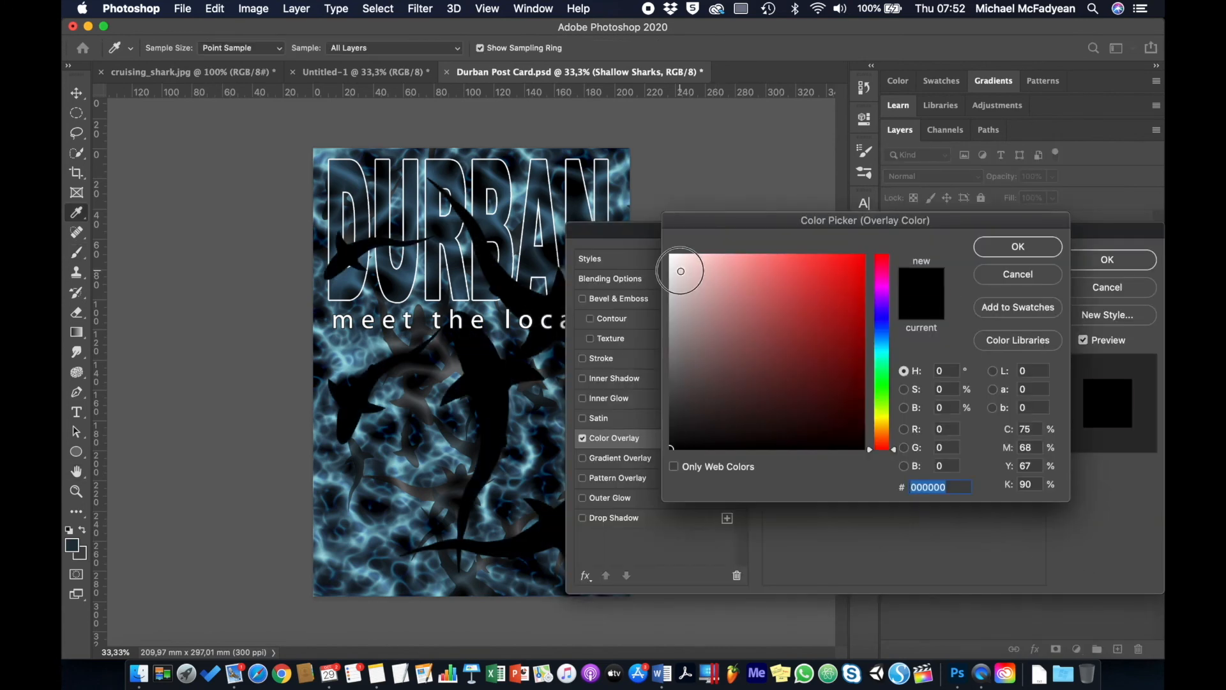
left_click(672, 256)
left_click(1008, 246)
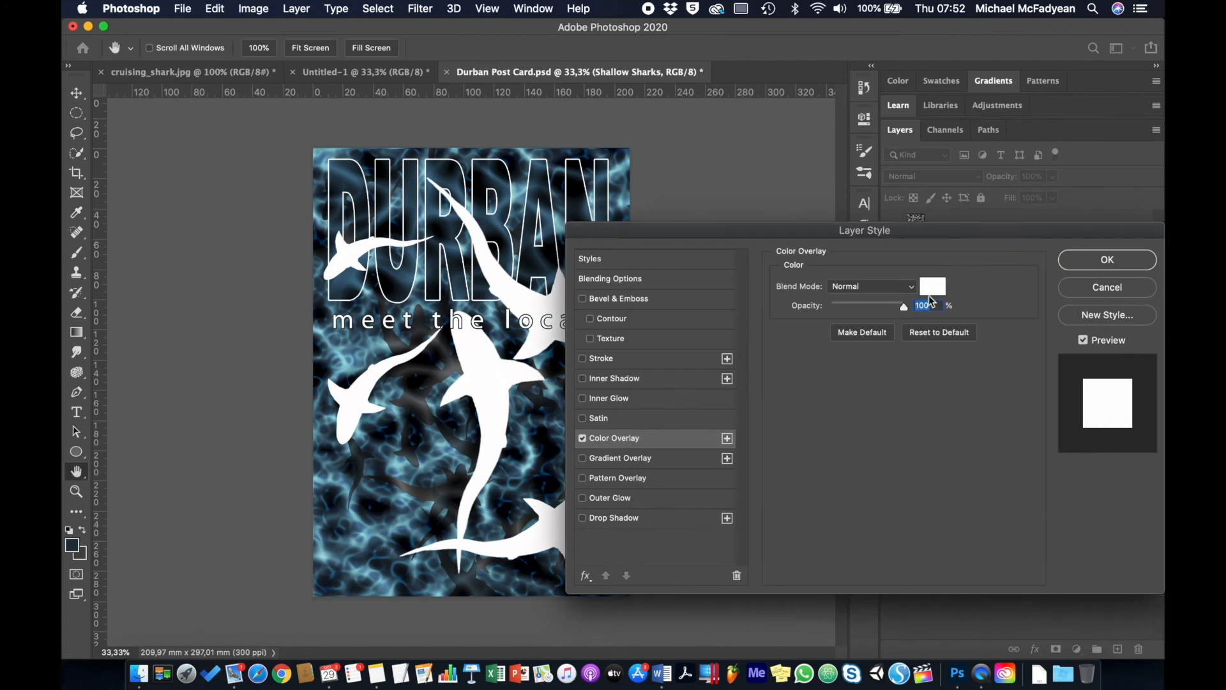
mouse_move(900, 309)
left_mouse_down()
mouse_move(866, 312)
mouse_move(878, 316)
left_mouse_up()
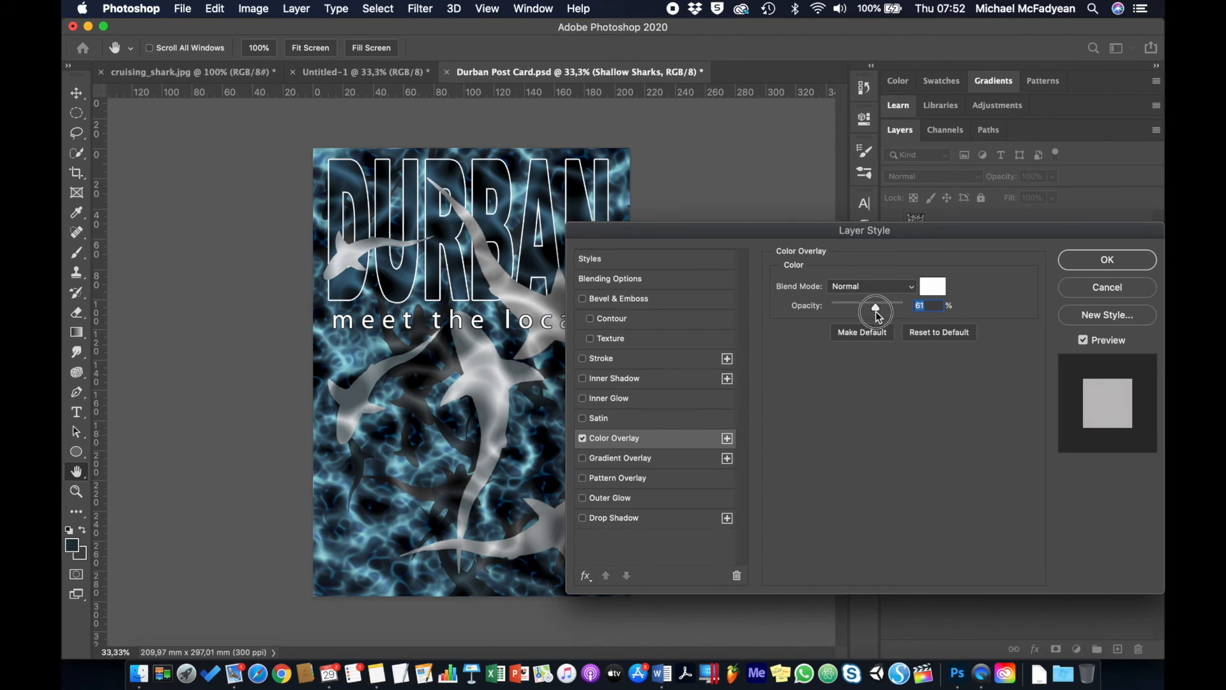
left_click(1127, 266)
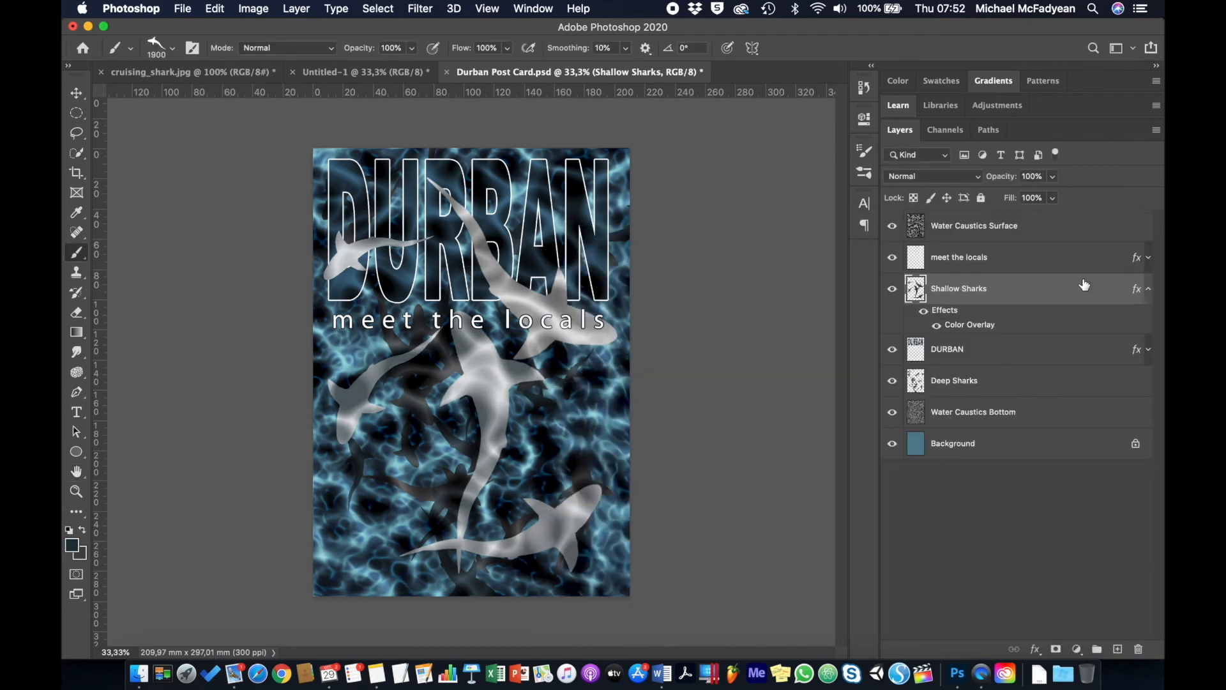
Add a white Color Overlay at 41% opacity to the Deep Sharks layer
left_click(1001, 386)
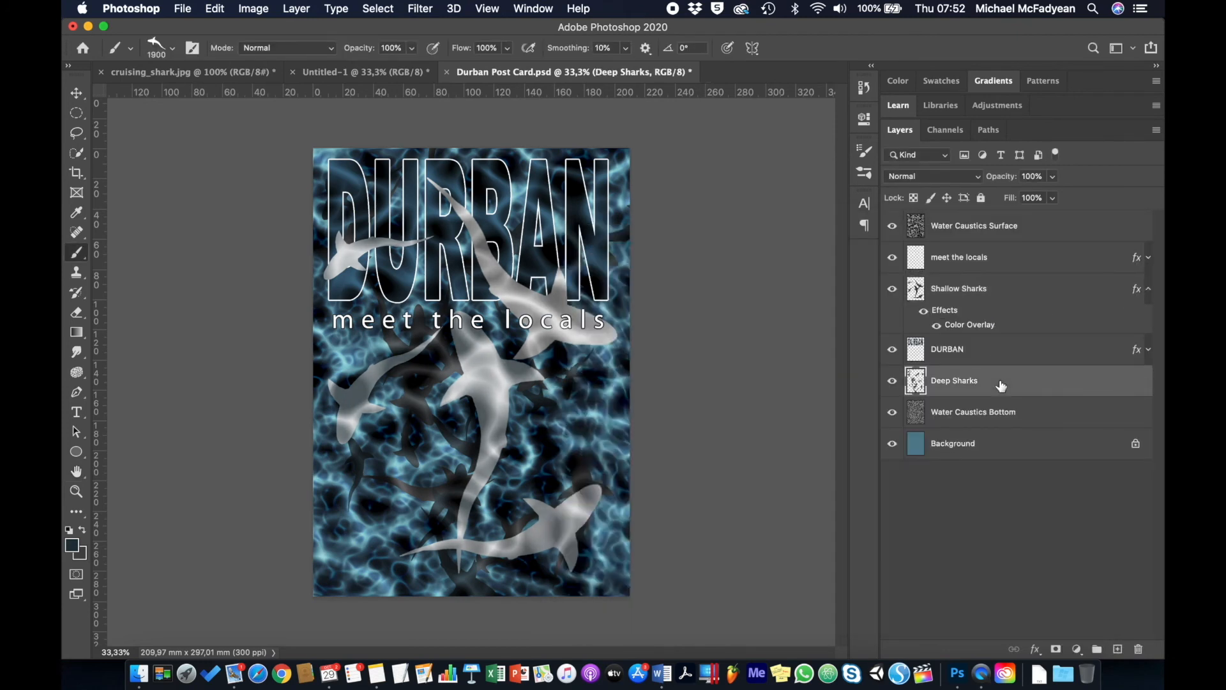
left_click(1036, 649)
left_click(1072, 567)
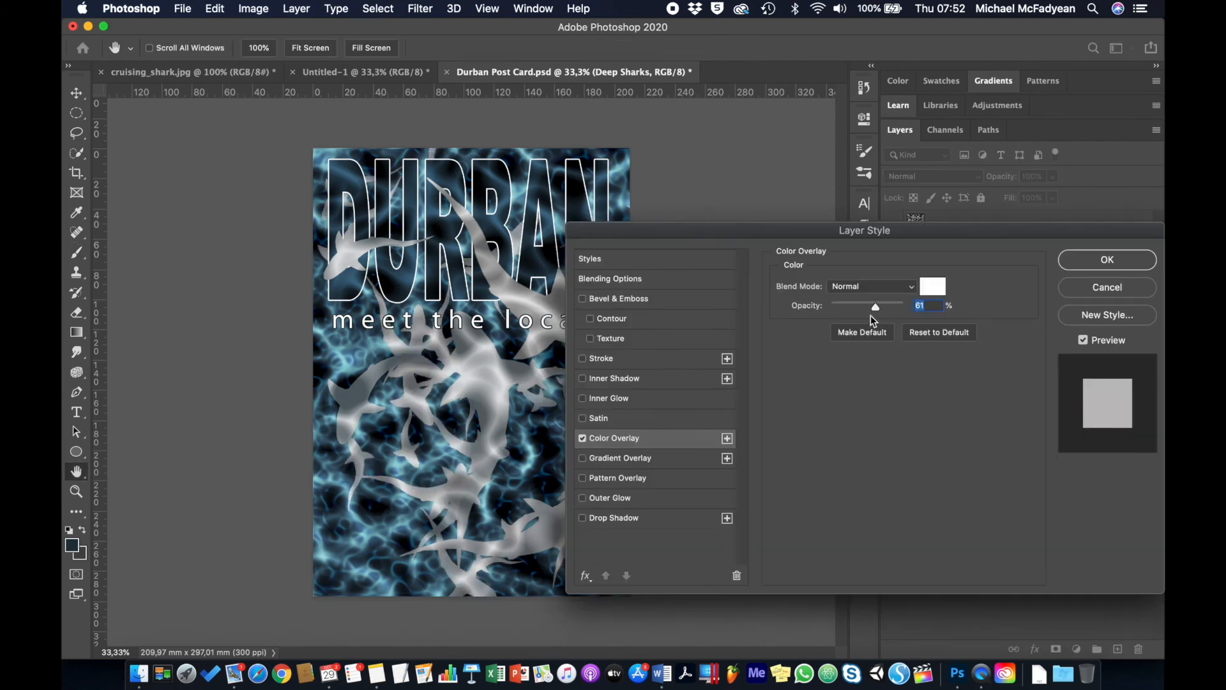
mouse_move(876, 307)
left_mouse_down()
mouse_move(849, 310)
mouse_move(862, 314)
left_mouse_up()
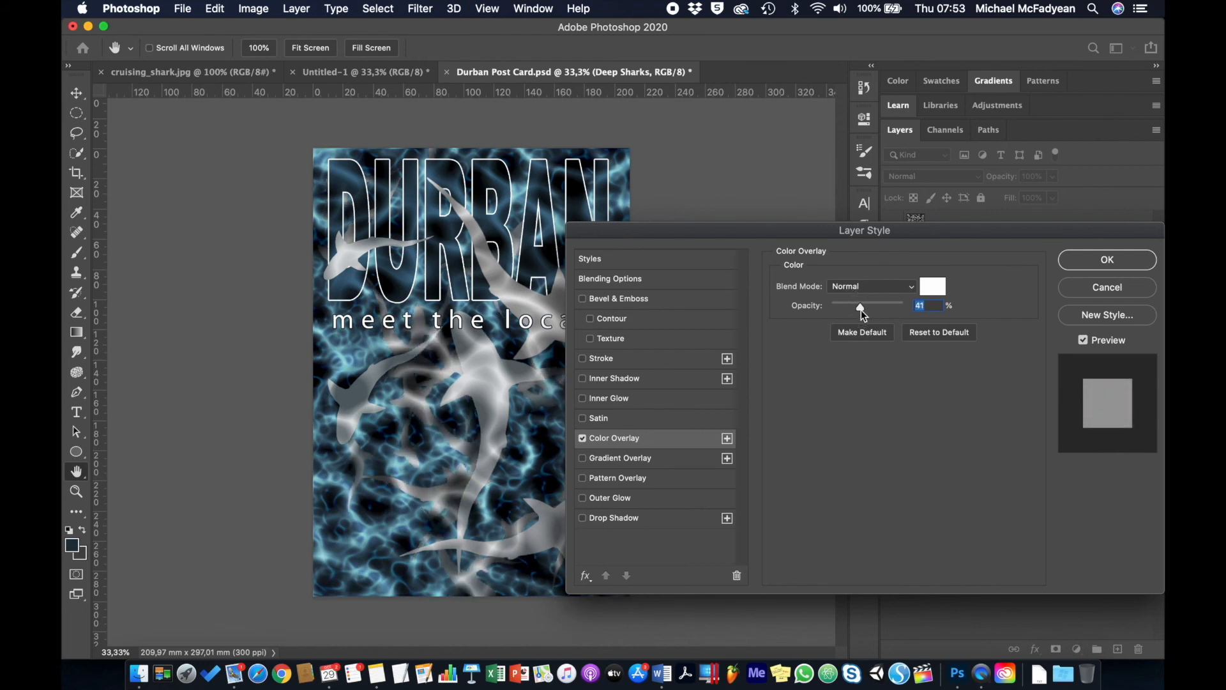
left_click(1083, 261)
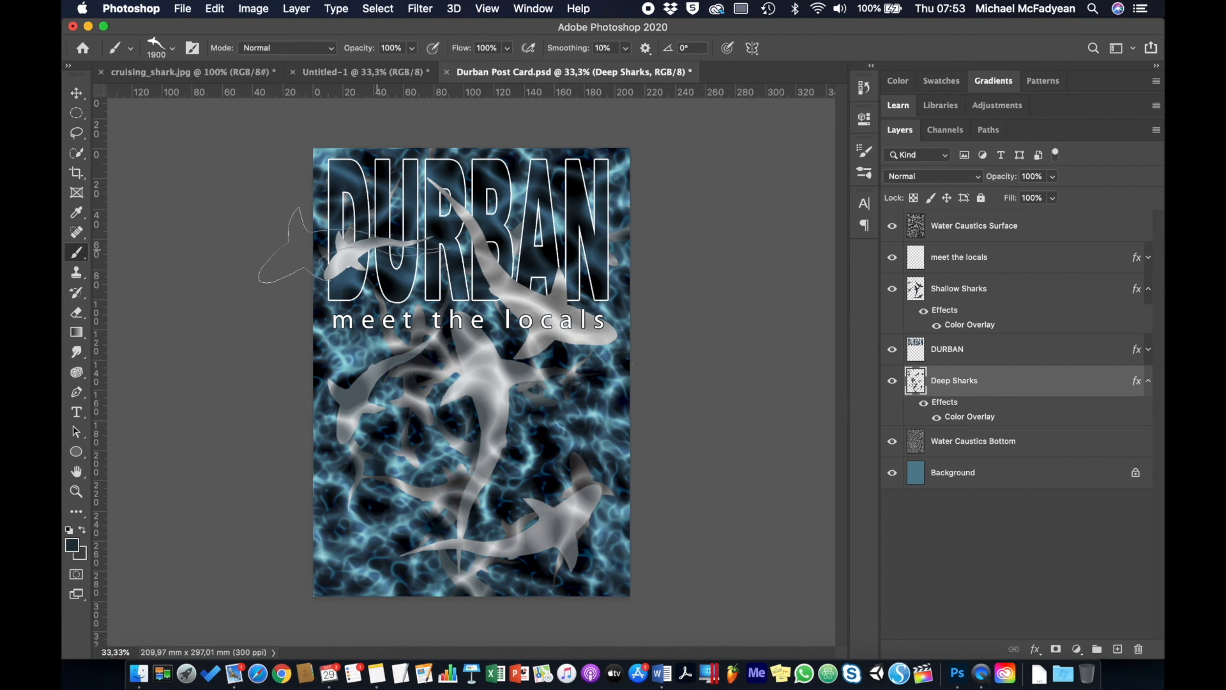
Open the reference Durban Post Card.psd from the Lesson 3 Files folder in 01 - ADOBE PHOTOSHOP and select its Water Caustics Surface layer
left_click(183, 9)
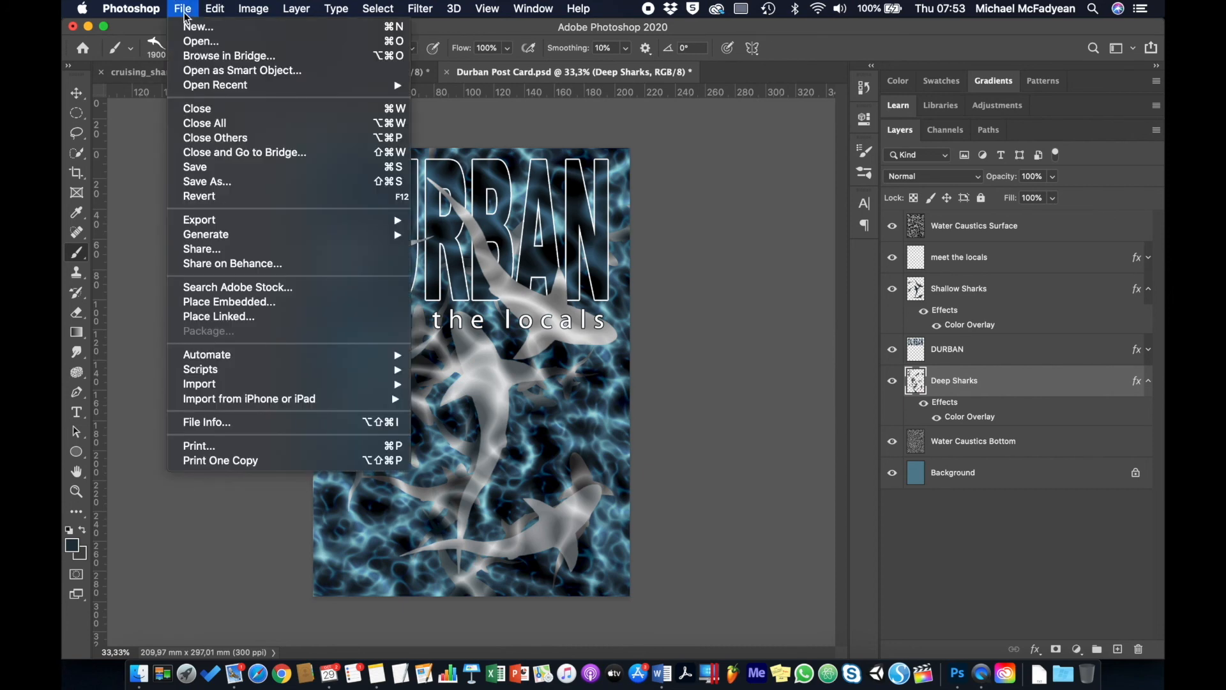
left_click(198, 41)
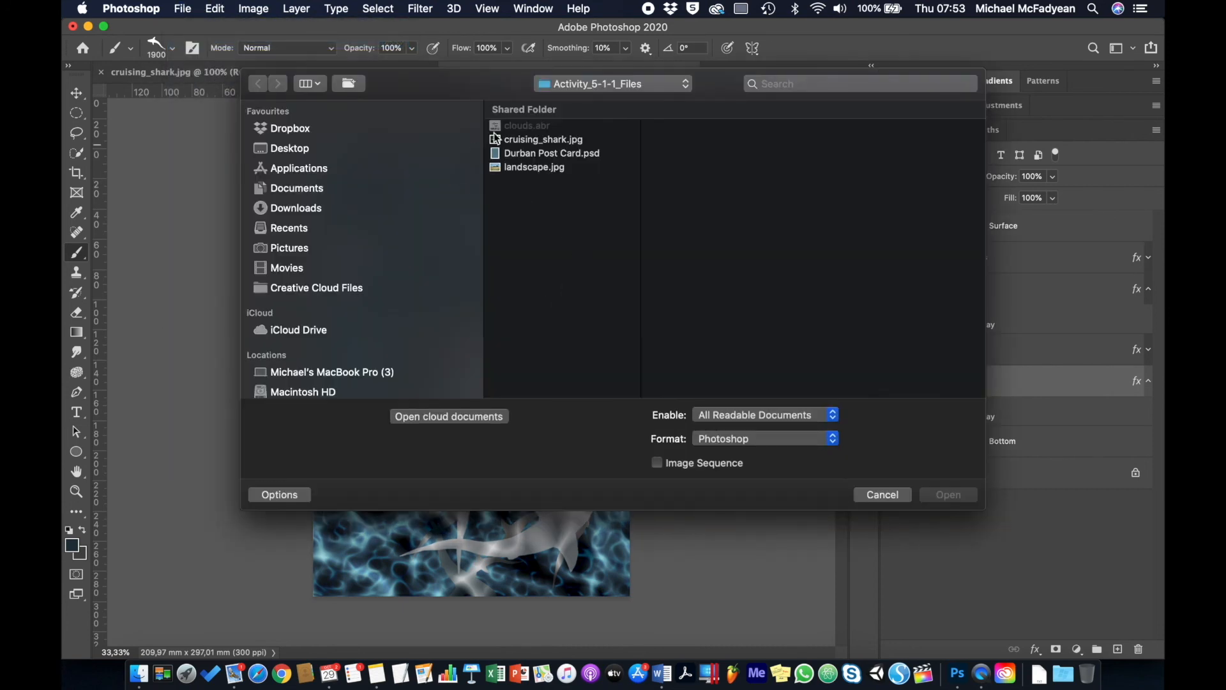
left_click(571, 85)
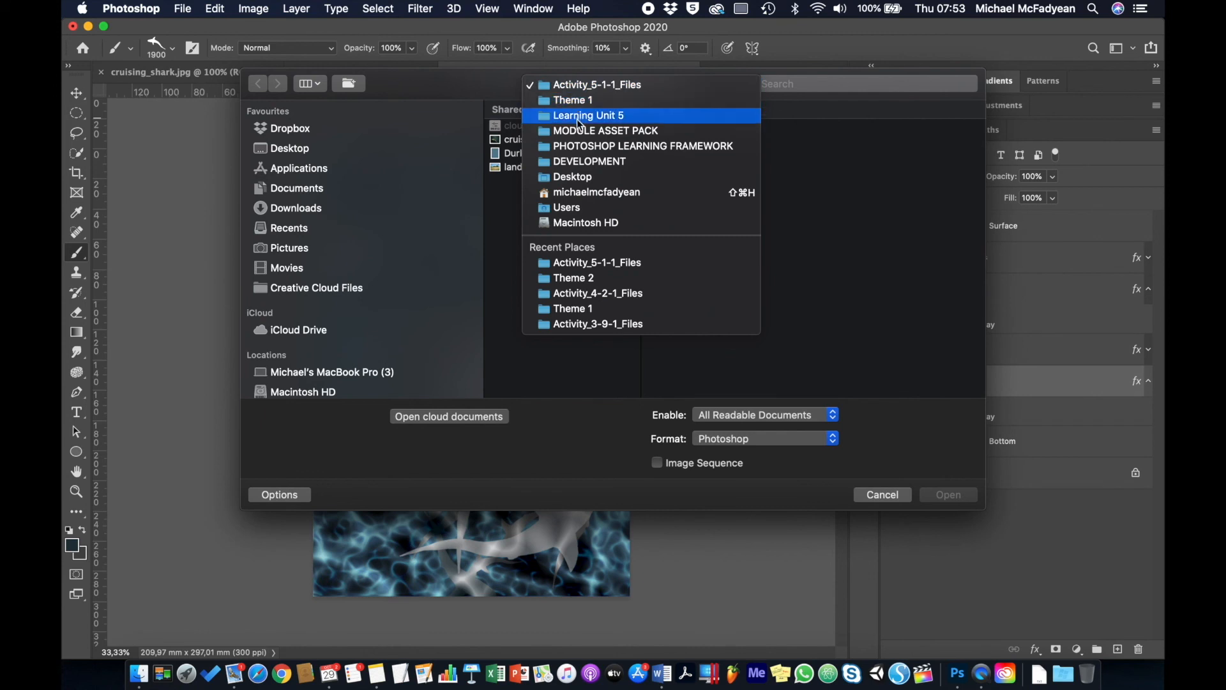
left_click(588, 145)
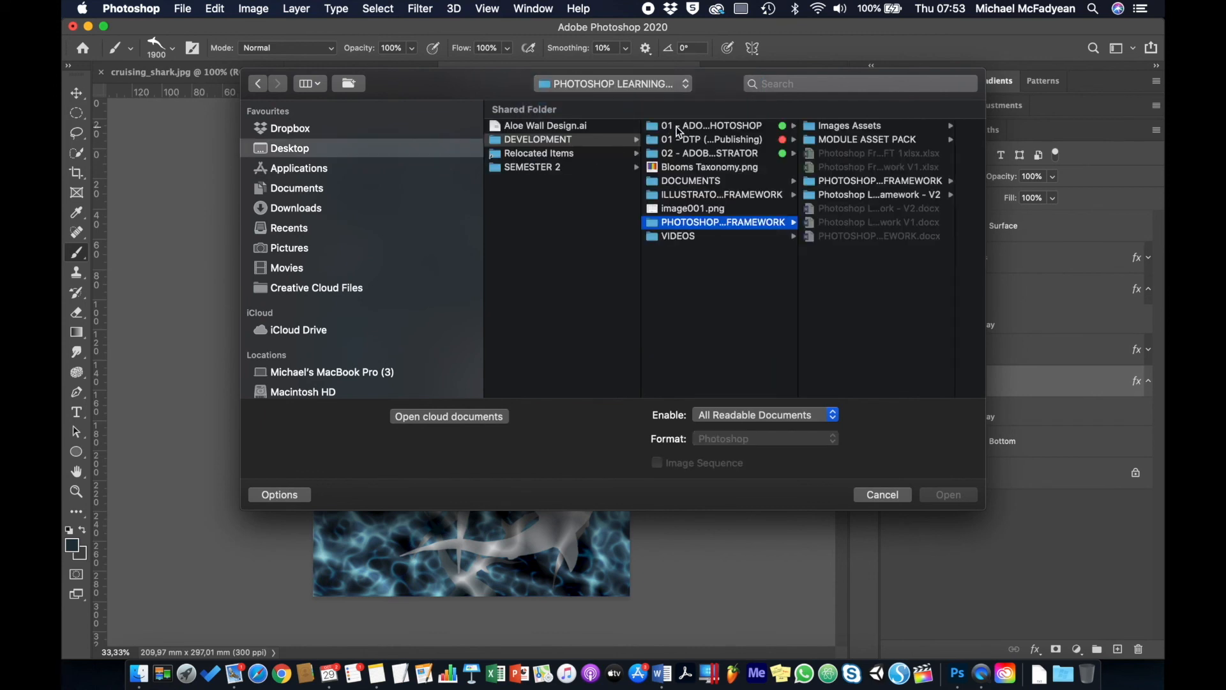
left_click(709, 126)
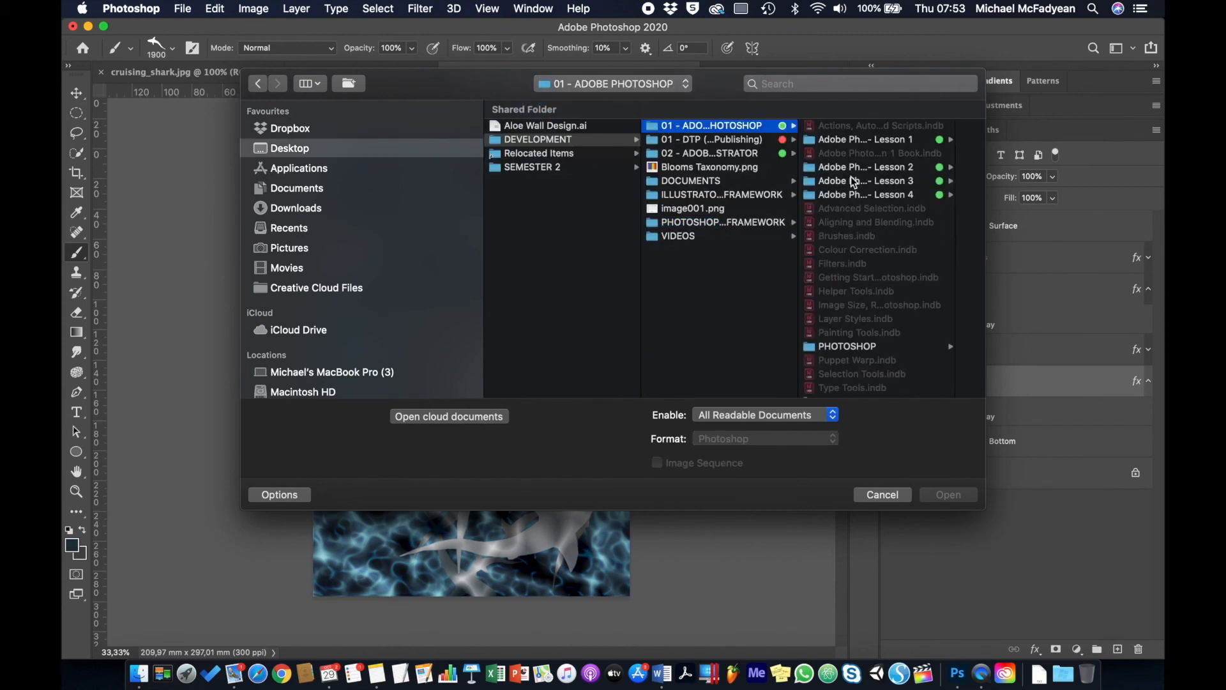
left_click(850, 178)
left_click(871, 166)
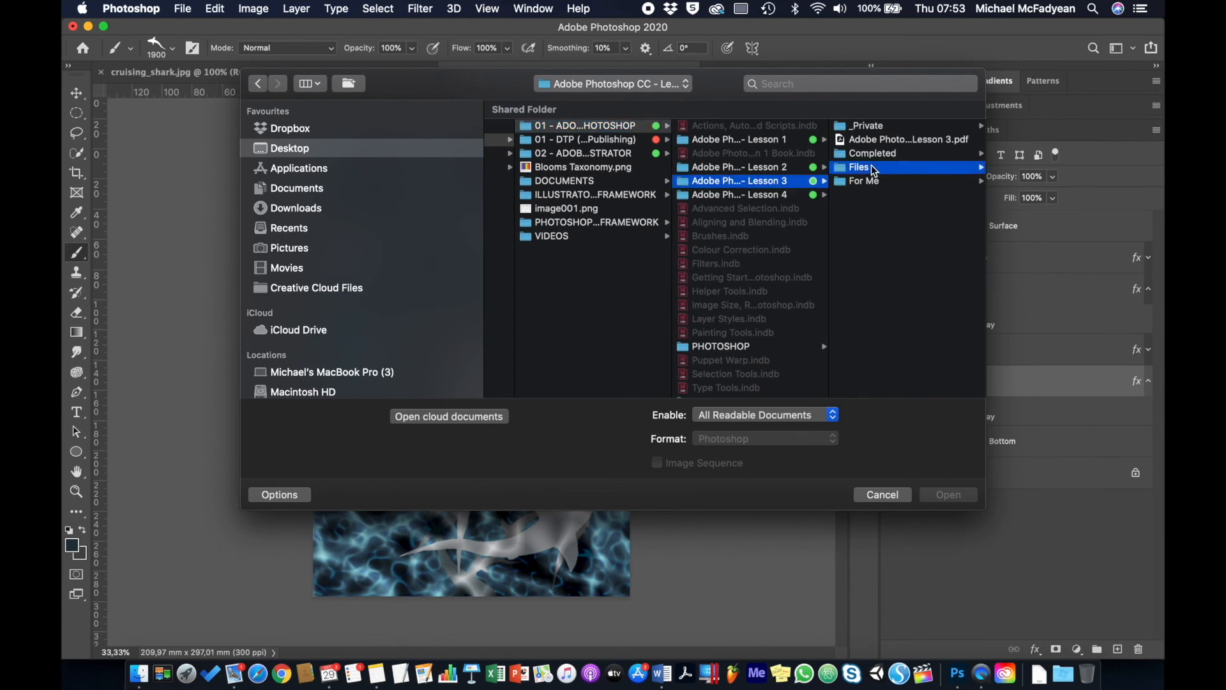
double_click(878, 262)
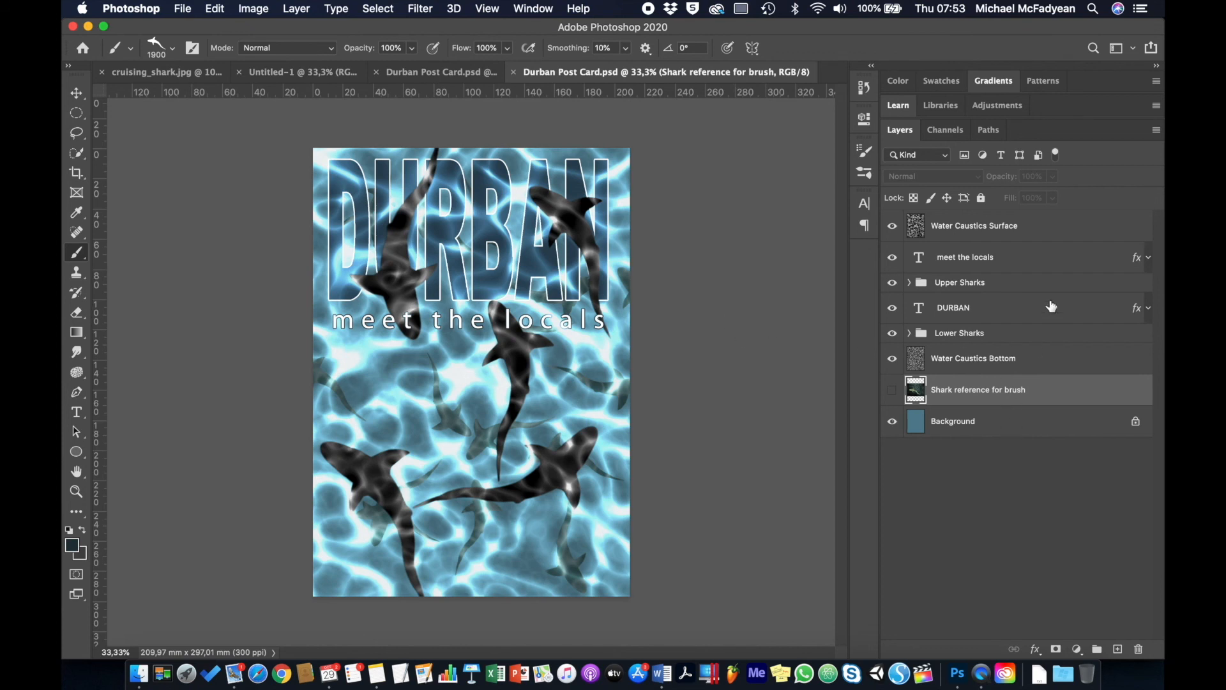
left_click(973, 235)
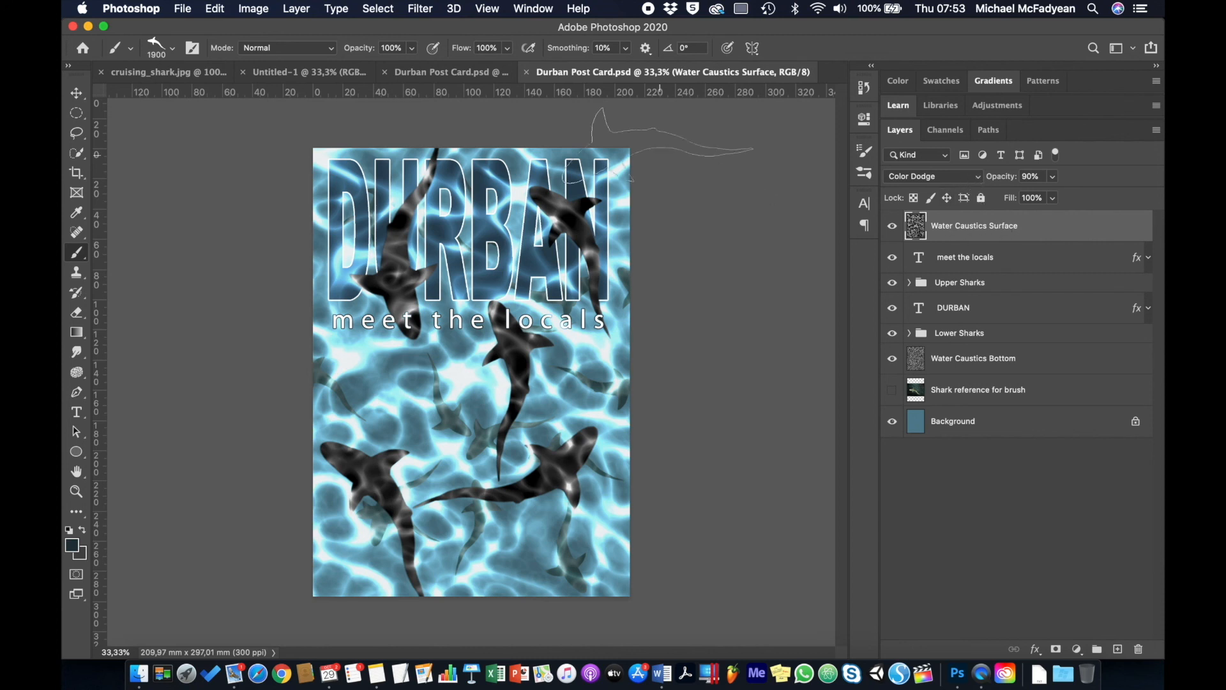
In the working postcard, set Water Caustics Surface to Color Dodge and hide the Shallow Sharks layer's Color Overlay
left_click(450, 72)
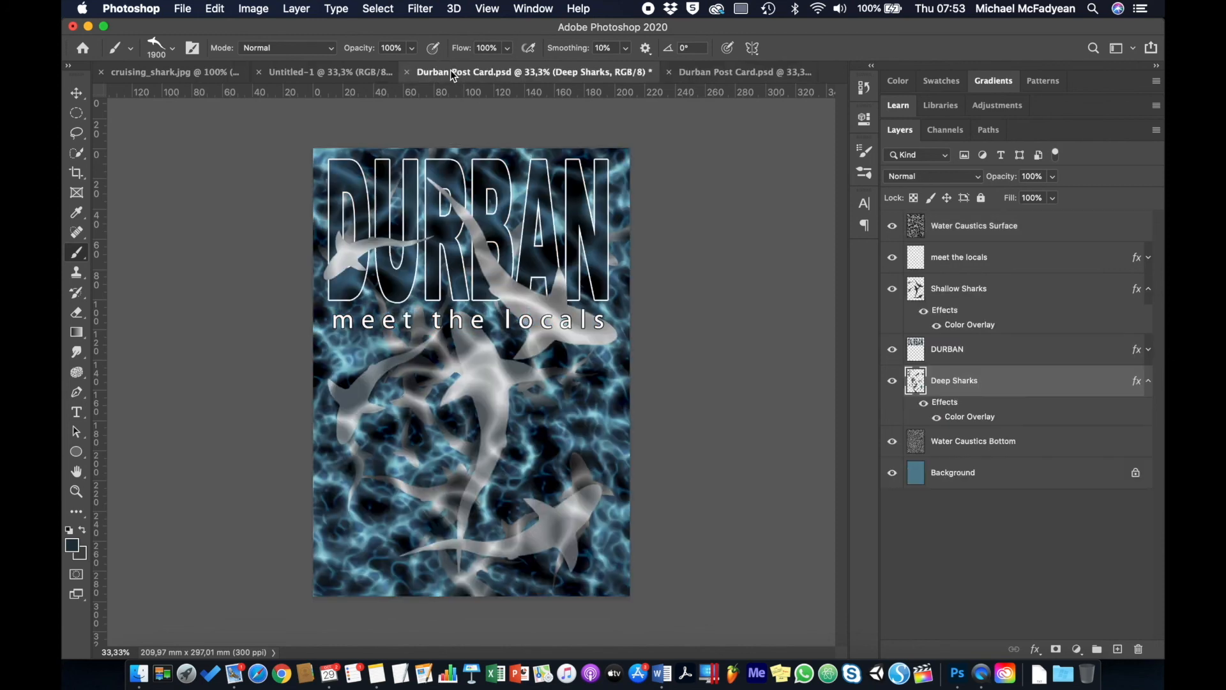
left_click(1014, 236)
left_click(980, 182)
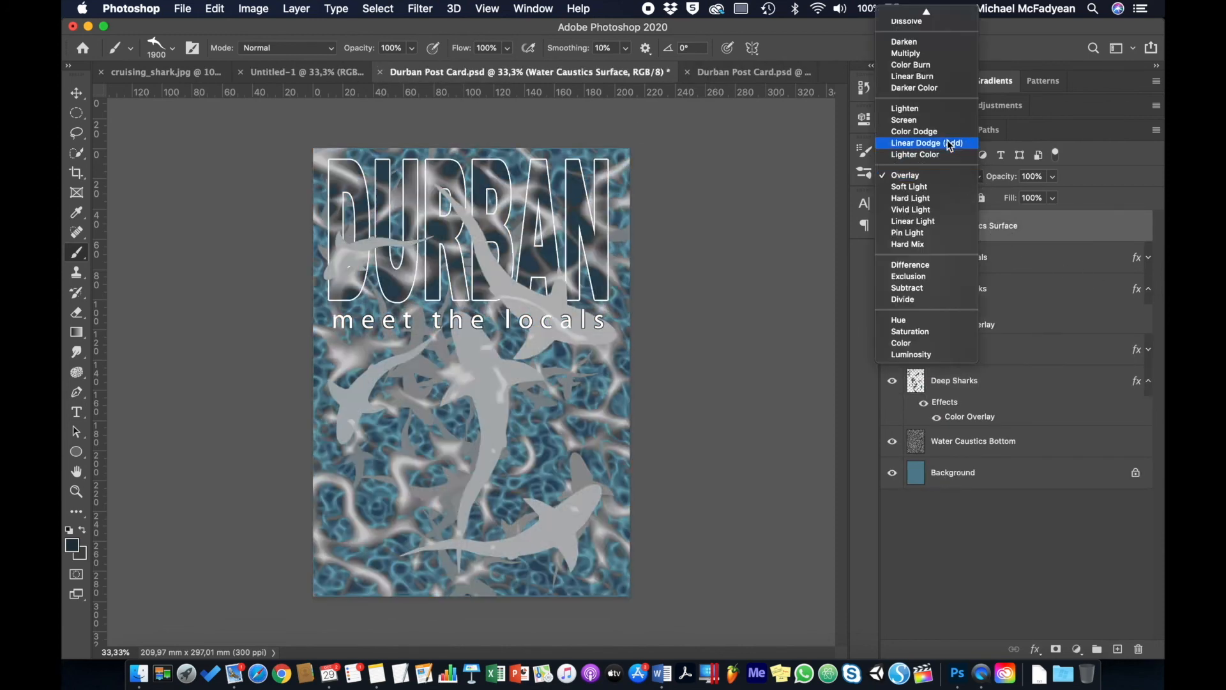
left_click(949, 132)
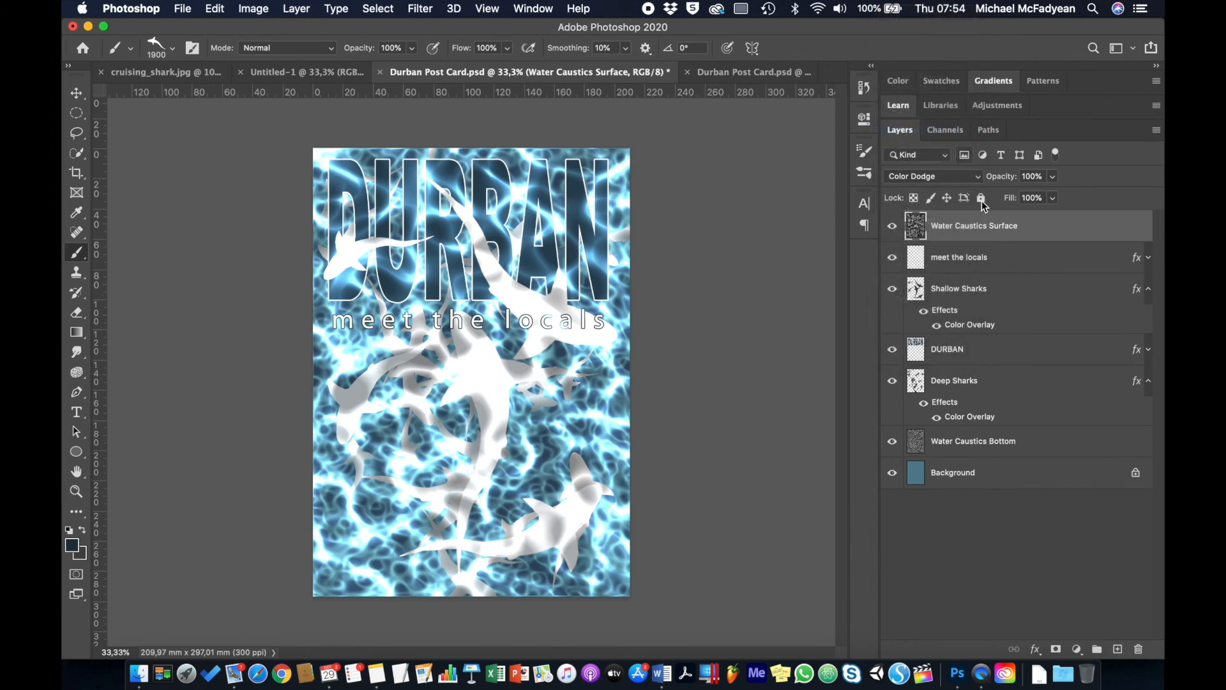
left_click(984, 287)
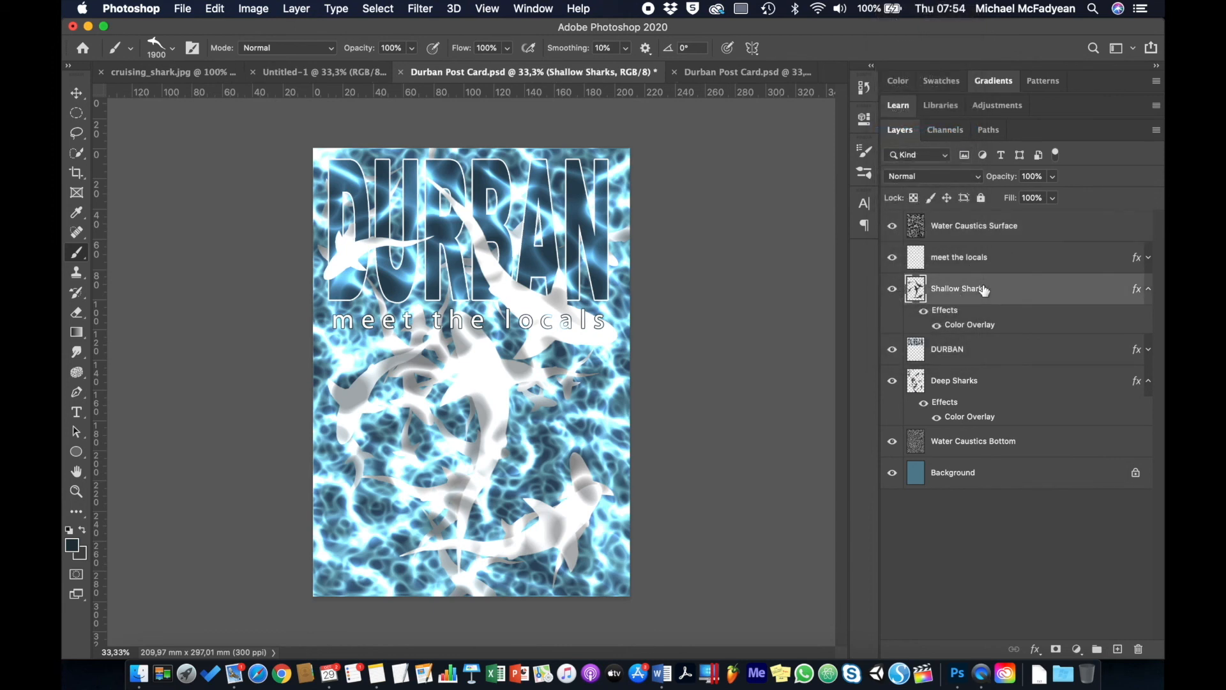
left_click(936, 325)
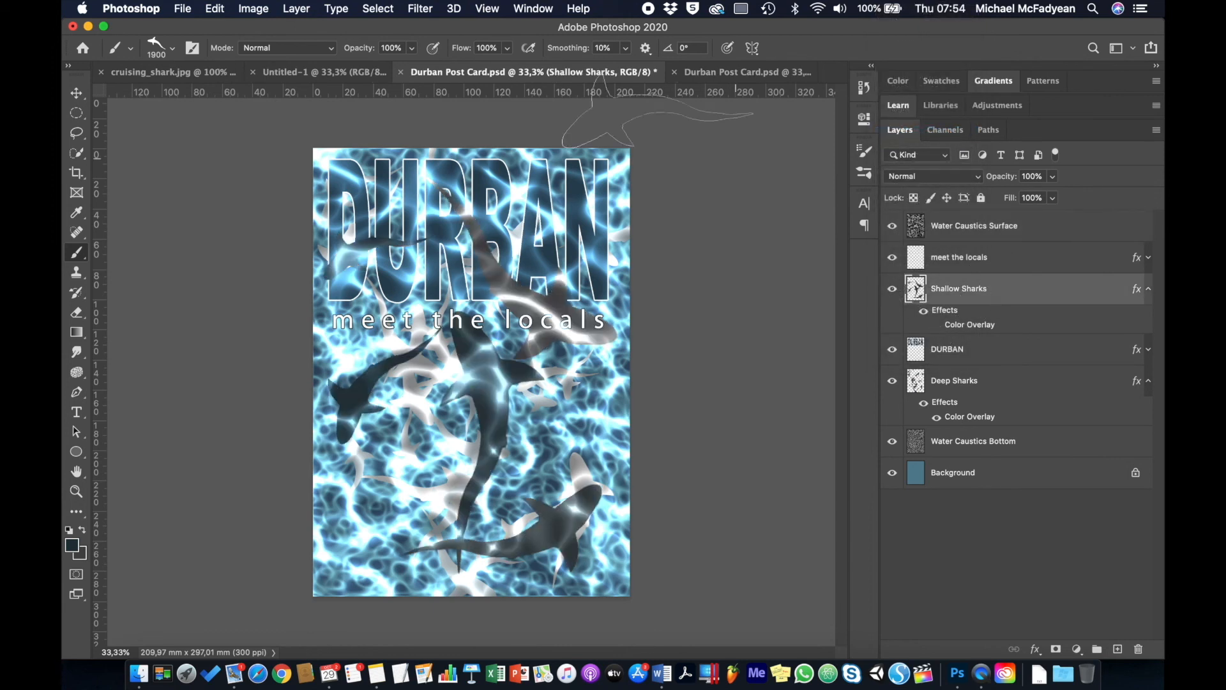
Switch to the reference postcard and check its Water Caustics Bottom layer's blend mode and opacity
left_click(720, 75)
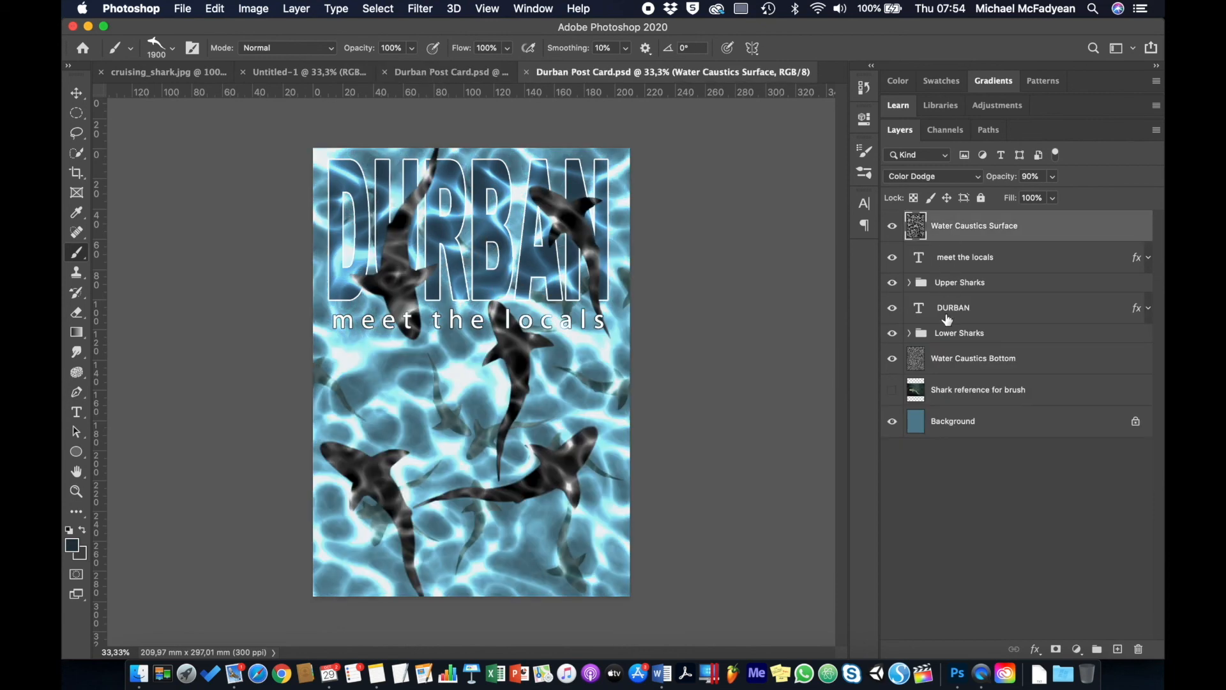
left_click(963, 366)
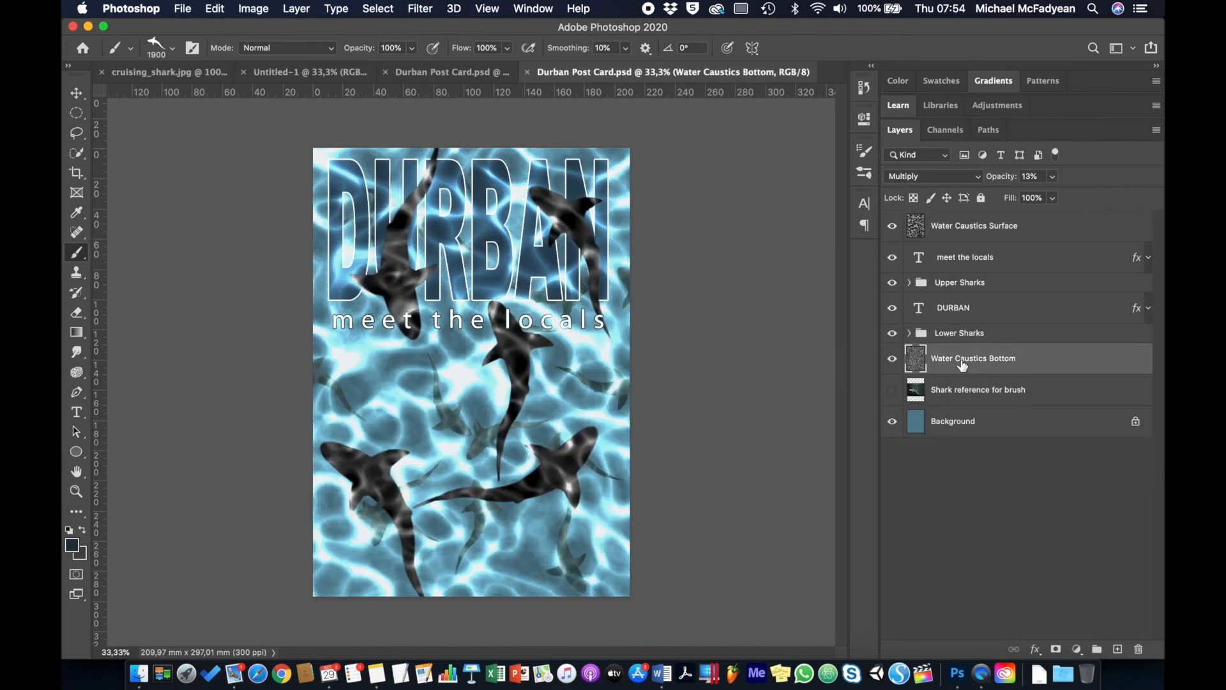